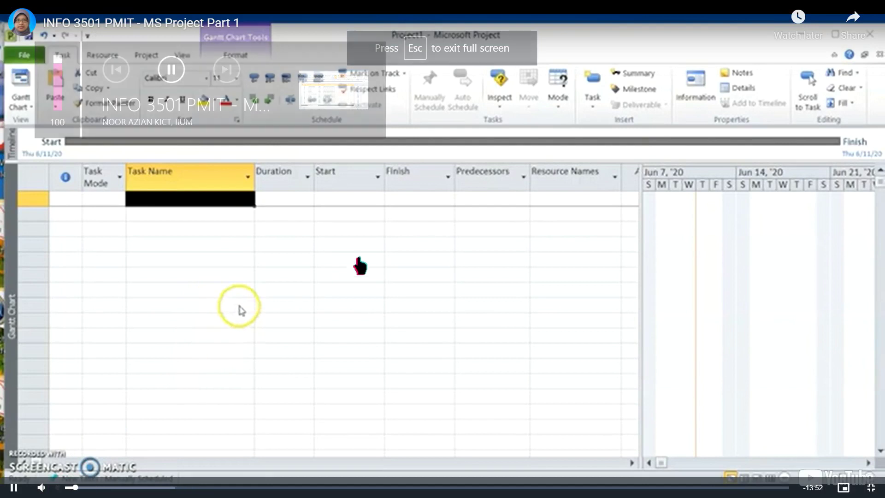
pyautogui.click(63, 487)
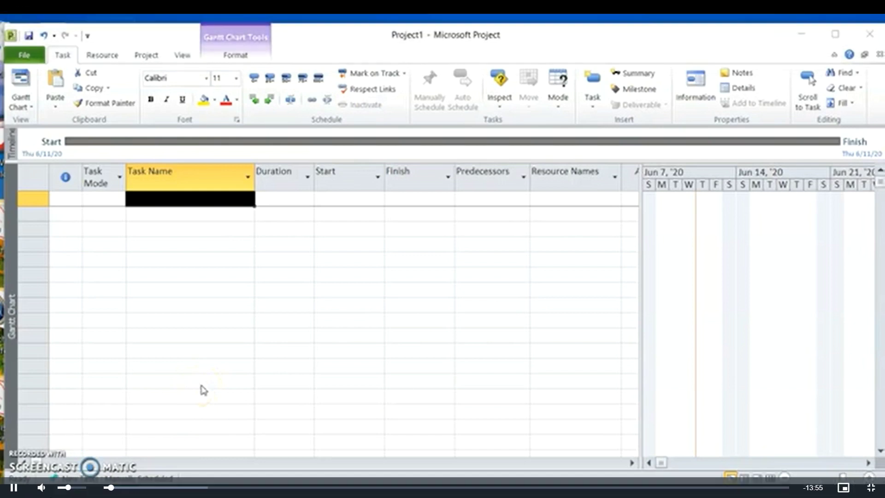
pyautogui.moveTo(68, 487); pyautogui.dragTo(86, 489)
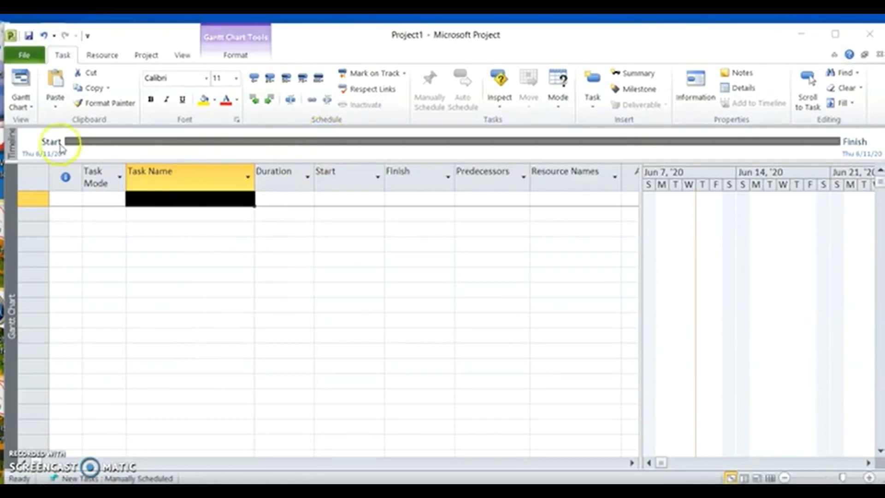
# - Set the date format to Wed 1/28/09 12:33 PM in the general project options
pyautogui.click(27, 56)
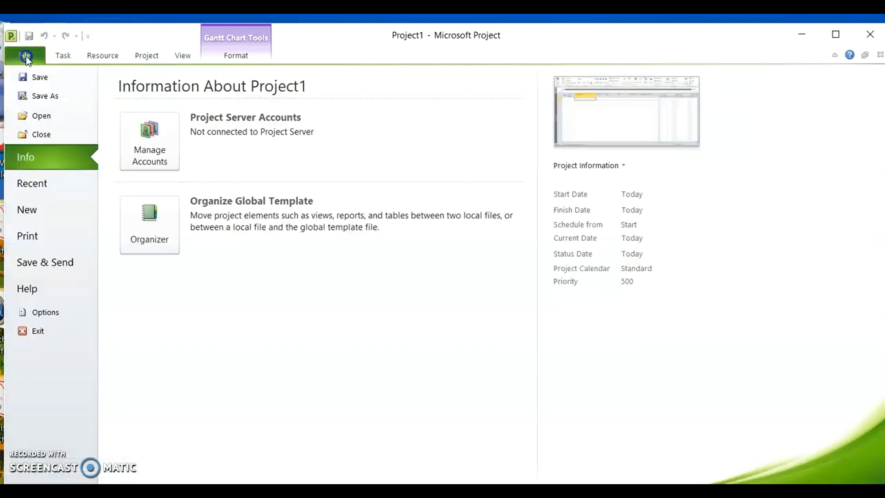
pyautogui.click(46, 313)
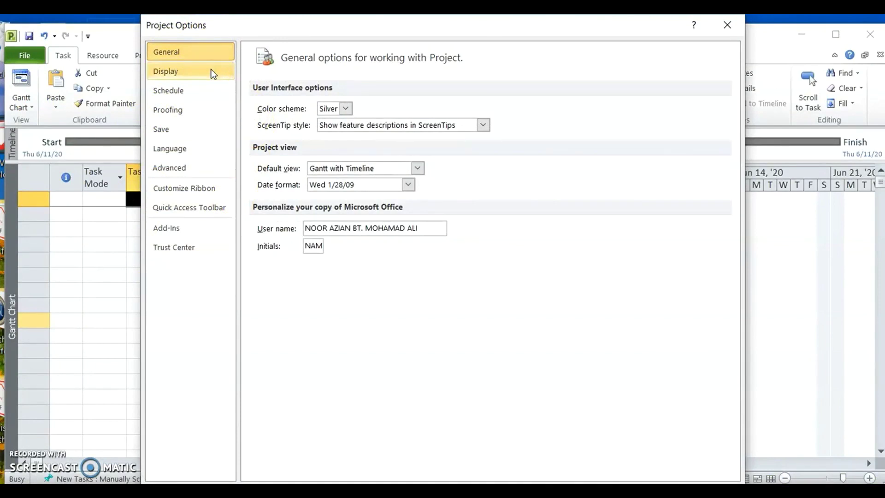
pyautogui.click(197, 54)
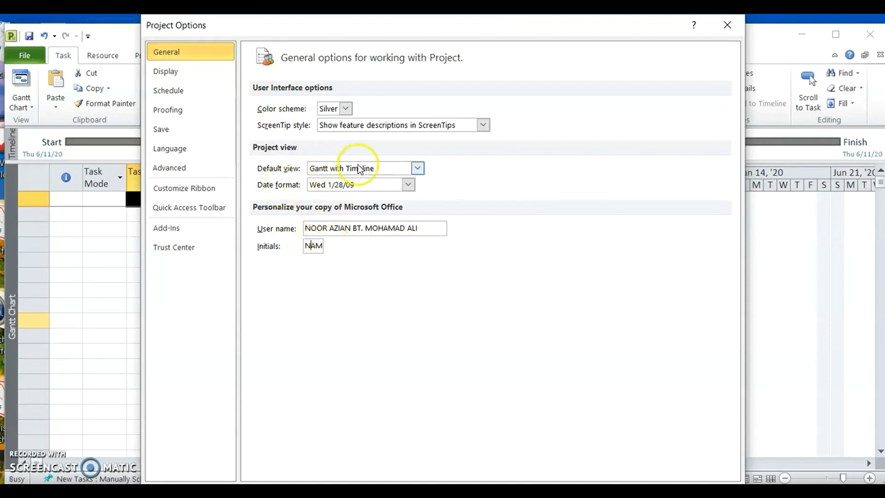
pyautogui.click(409, 185)
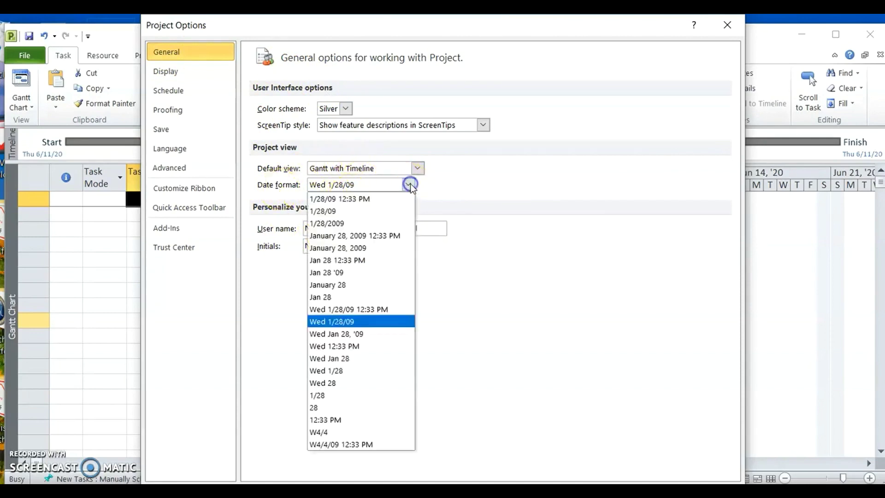
pyautogui.click(386, 309)
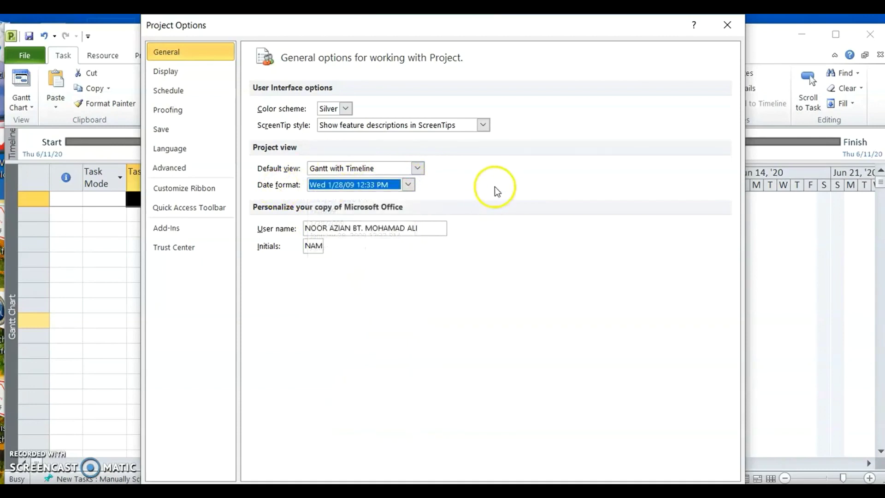
# - Examine the available calendar types in the display options, keeping Gregorian Calendar
pyautogui.click(191, 72)
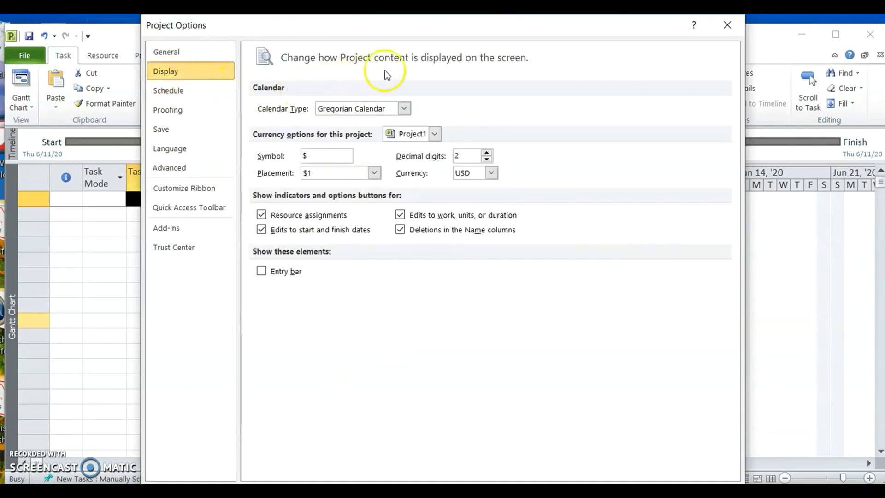
pyautogui.click(405, 109)
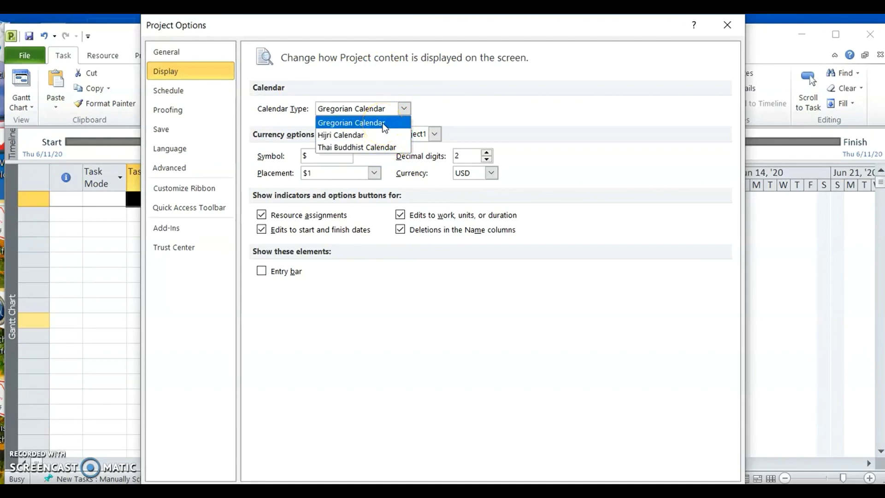
pyautogui.click(381, 137)
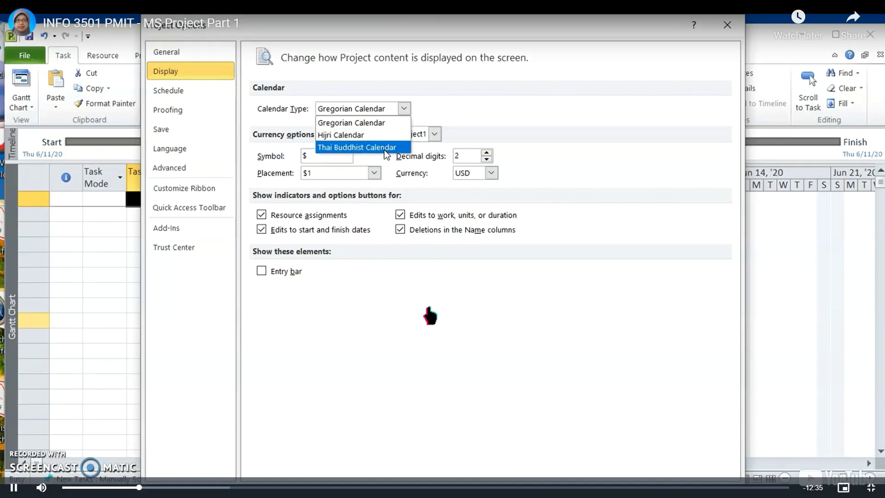
pyautogui.click(405, 108)
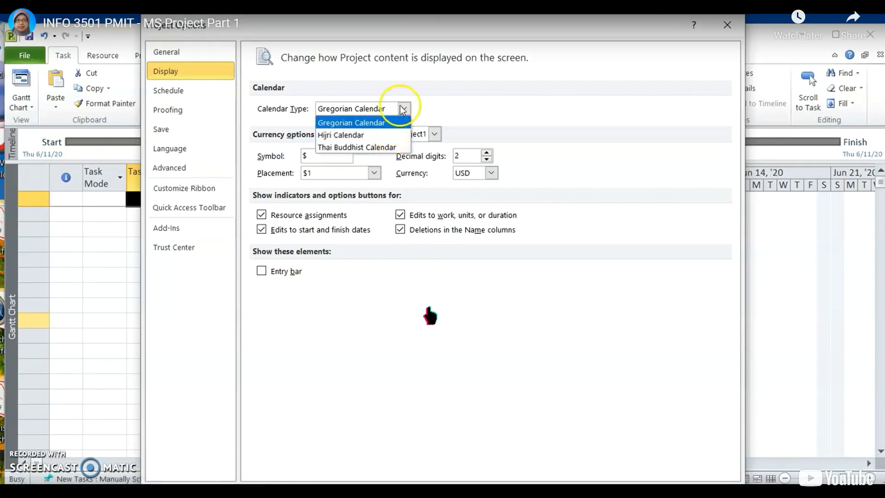
pyautogui.click(405, 109)
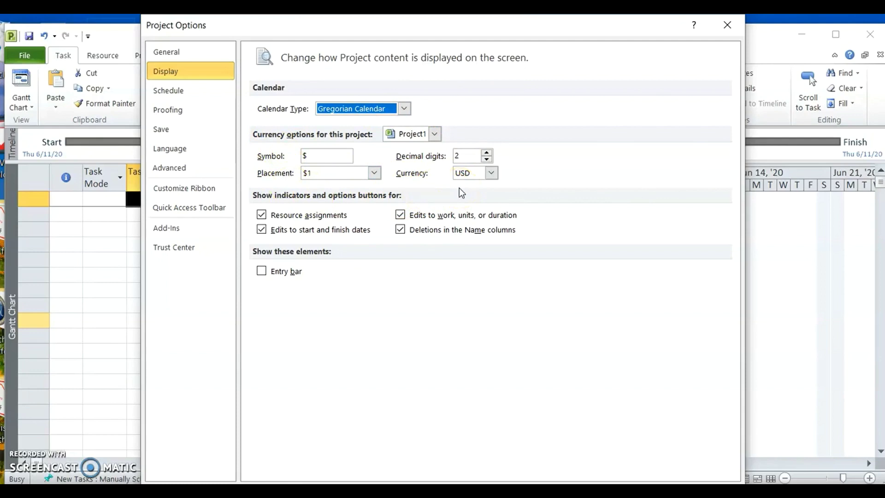
# - Set the currency for Project1 to MYR in the display options
pyautogui.click(491, 173)
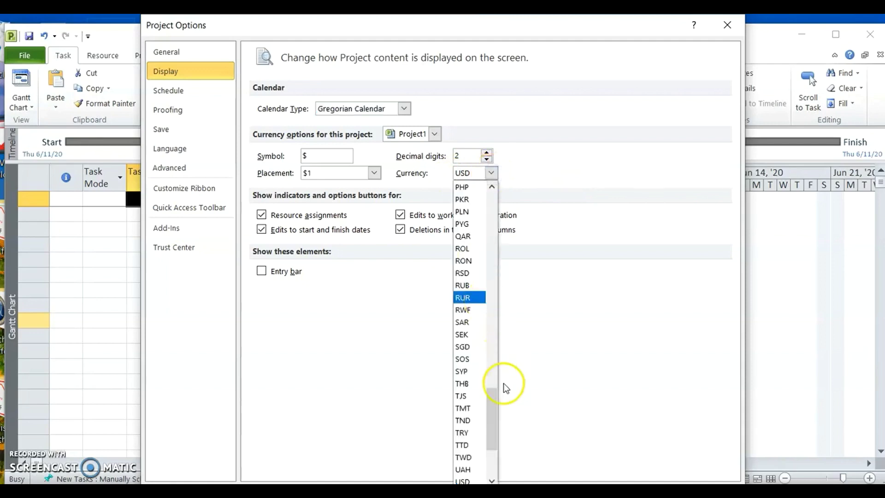
pyautogui.moveTo(497, 403); pyautogui.dragTo(488, 353)
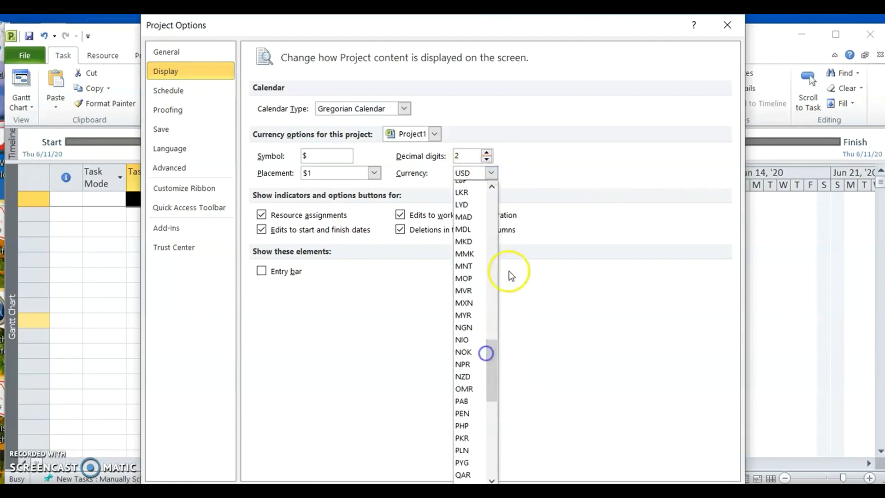
pyautogui.click(472, 316)
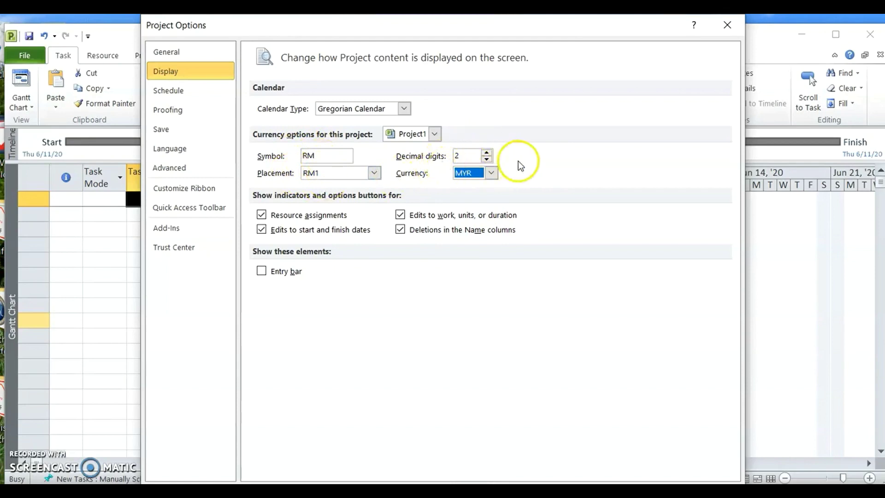
pyautogui.click(561, 168)
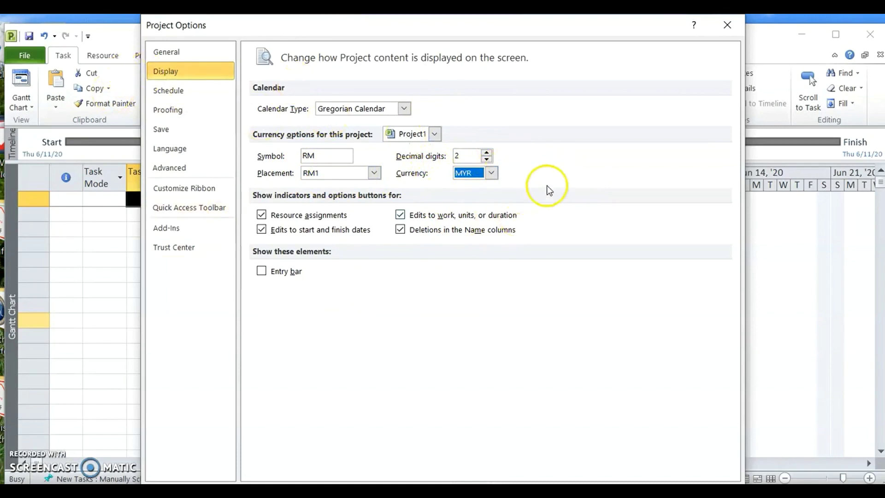
# - Set the project week to start on Monday in the schedule options and look over the remaining scheduling settings
pyautogui.click(164, 96)
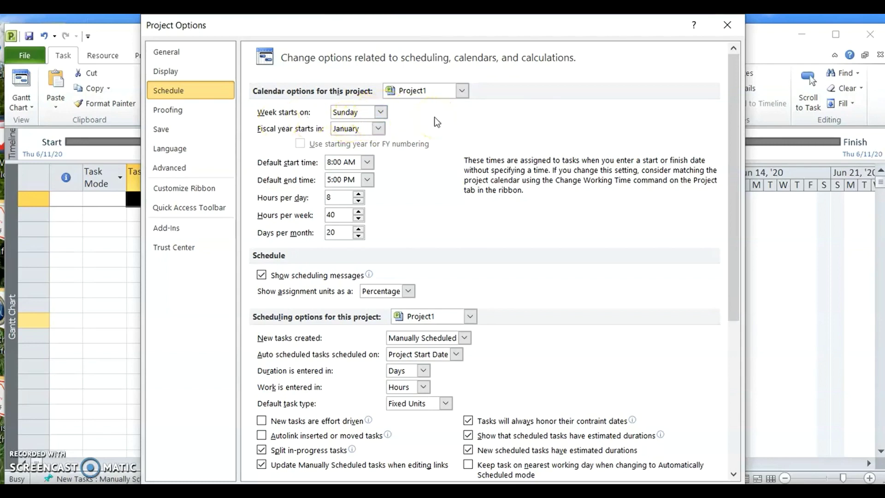
pyautogui.click(382, 113)
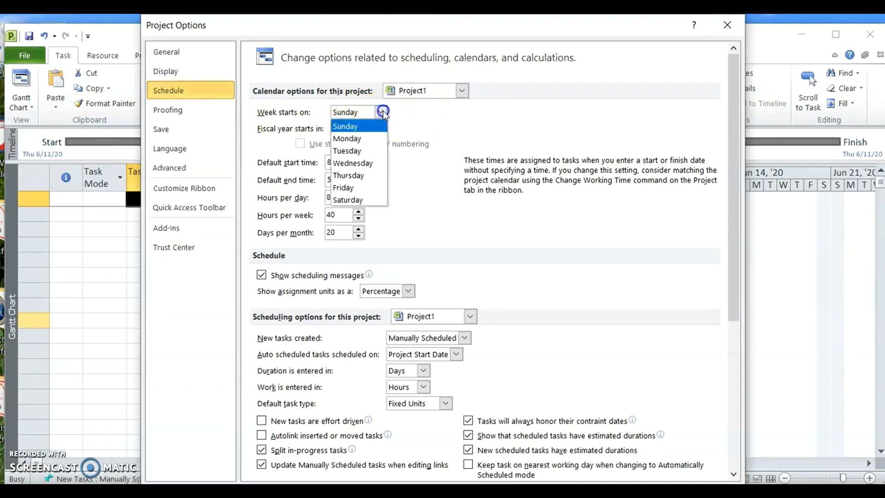
pyautogui.click(362, 143)
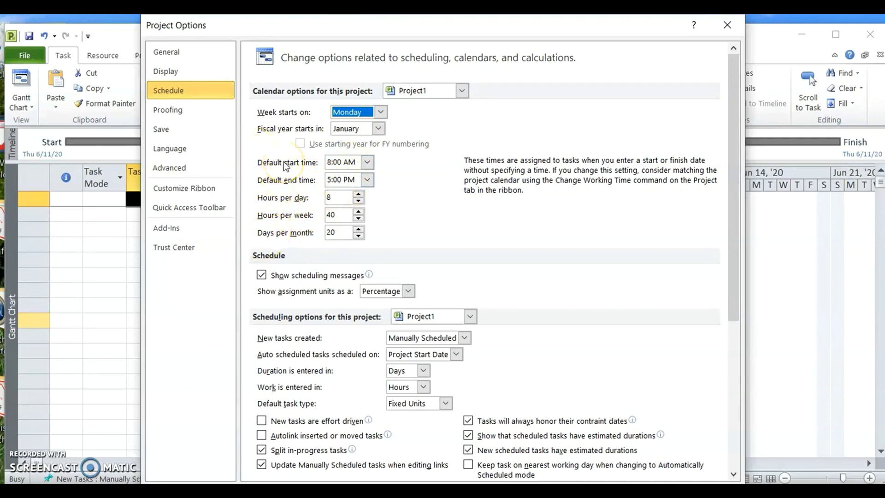
pyautogui.click(371, 165)
pyautogui.moveTo(731, 275); pyautogui.dragTo(725, 168)
# - Review the proofing, save, language and advanced options, and apply the changed project options
pyautogui.click(185, 117)
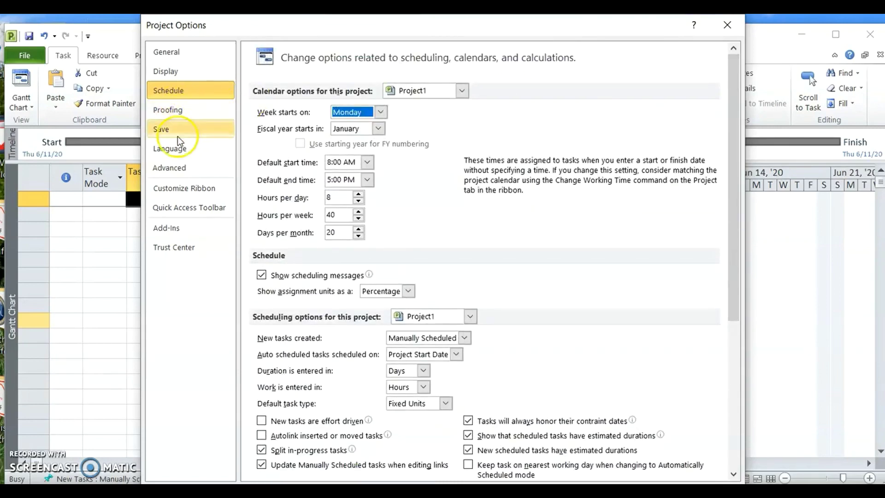
pyautogui.click(189, 112)
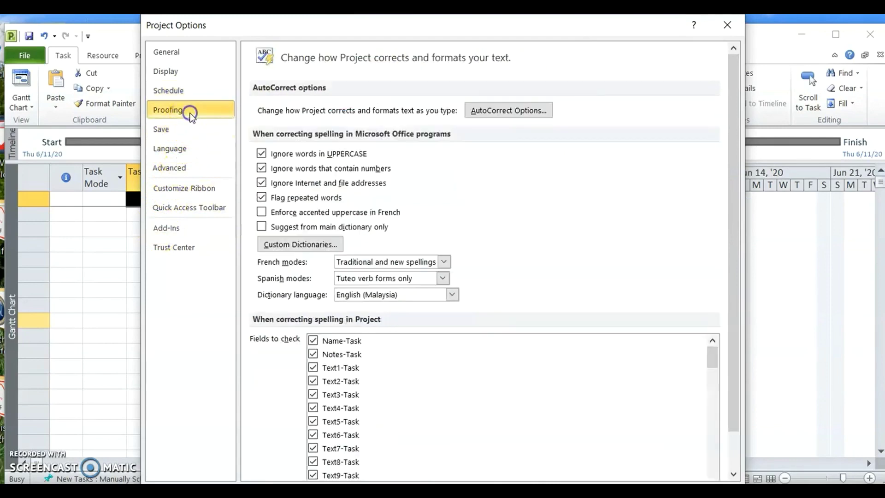
pyautogui.click(185, 129)
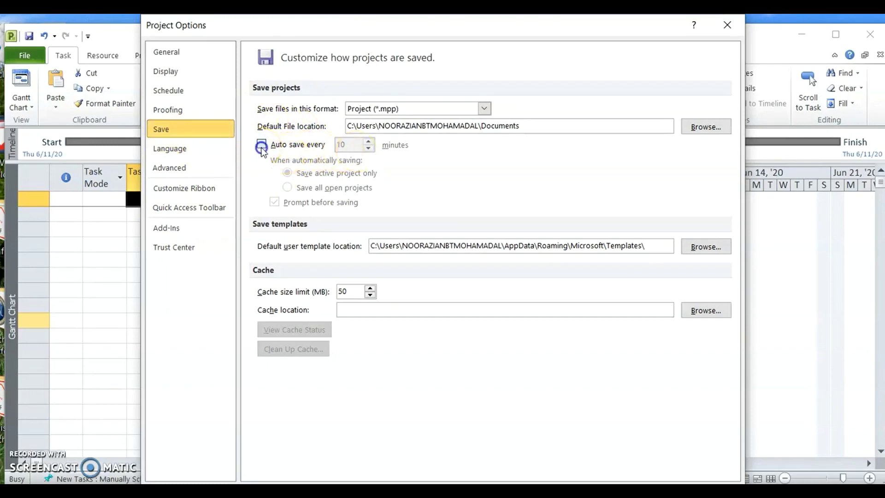
pyautogui.click(171, 149)
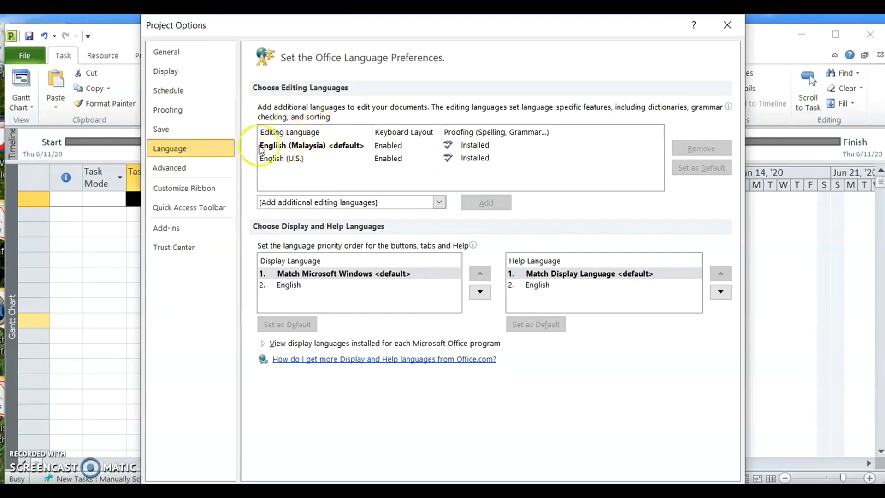
pyautogui.click(179, 167)
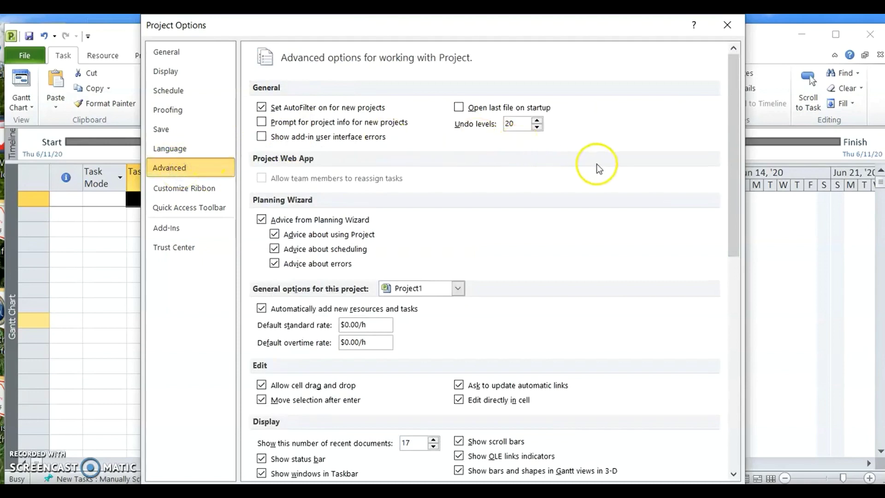
pyautogui.scroll(-3, 599, 166)
pyautogui.scroll(-3, 598, 164)
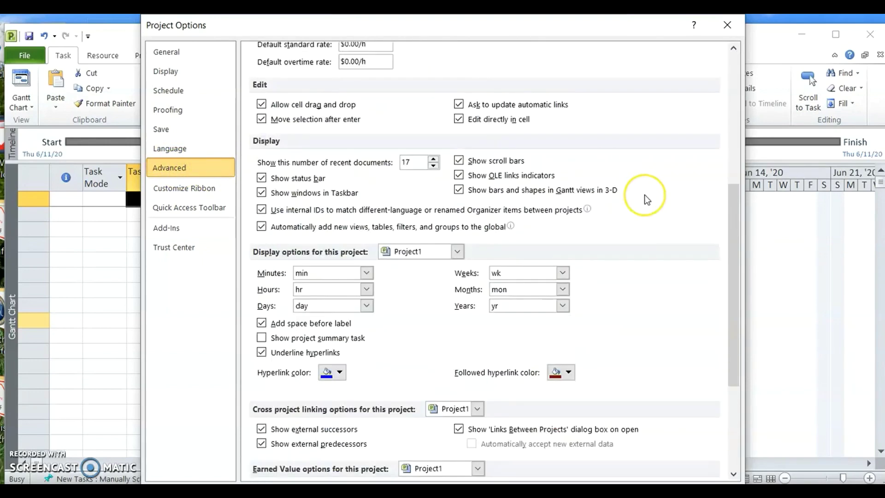
pyautogui.scroll(-1, 644, 197)
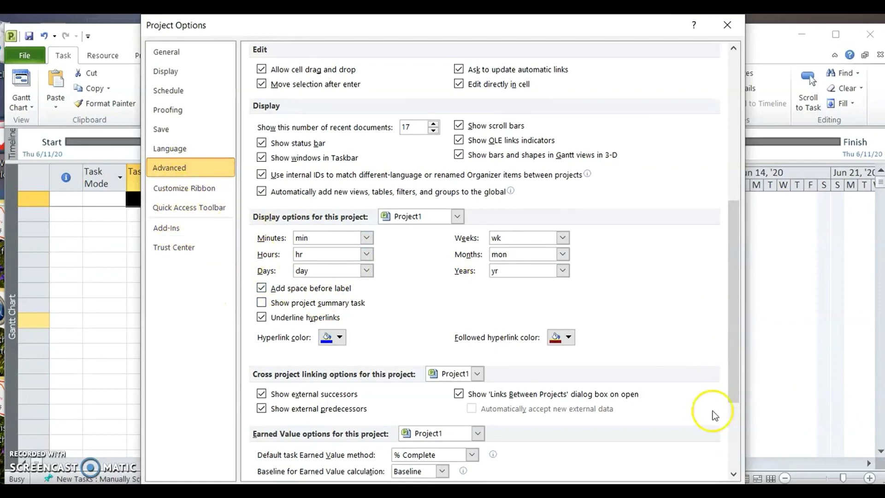
pyautogui.moveTo(733, 369); pyautogui.dragTo(735, 436)
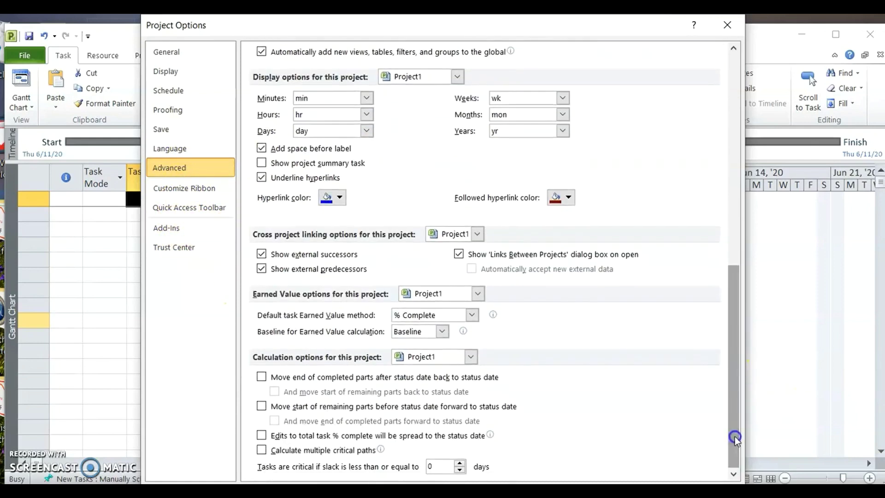
pyautogui.press('Return')
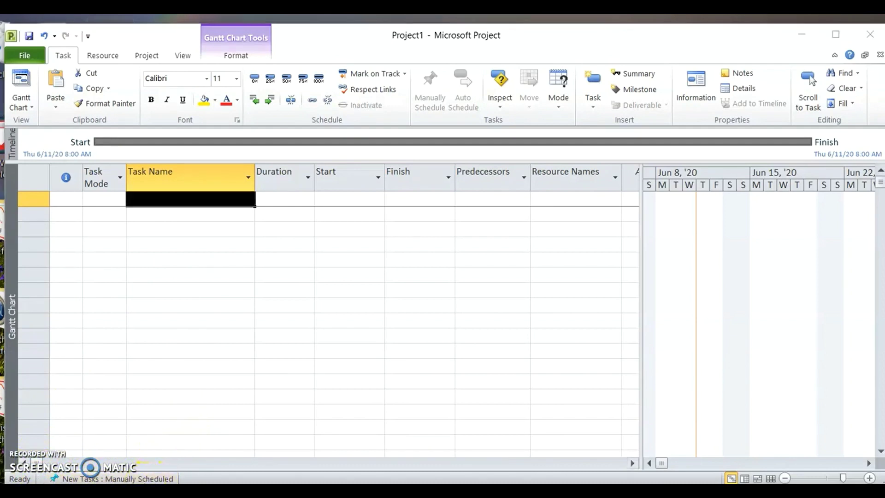
# - Set new tasks to Auto Scheduled and widen the task table to partly expose the Add New Column heading
pyautogui.click(98, 479)
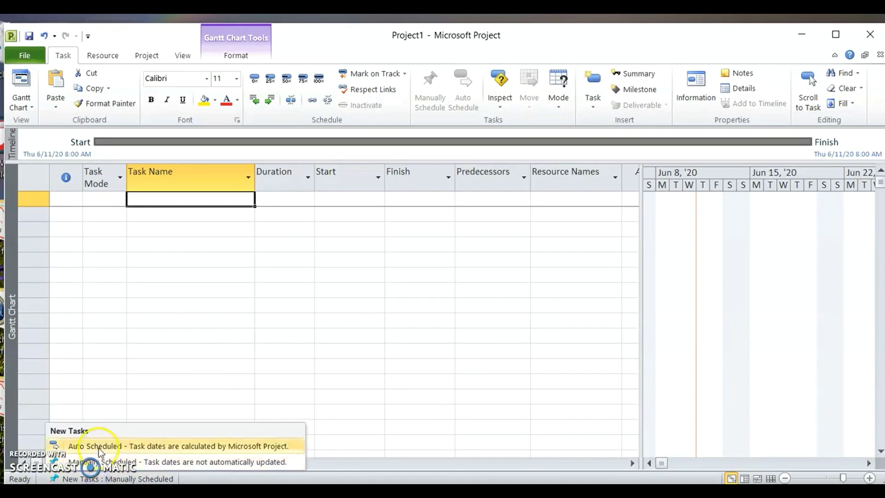
pyautogui.click(98, 446)
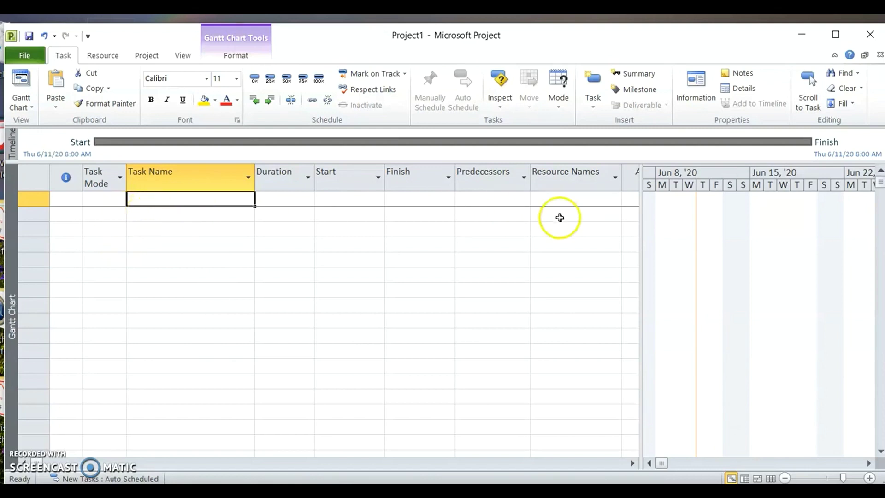
pyautogui.moveTo(641, 233); pyautogui.dragTo(733, 228)
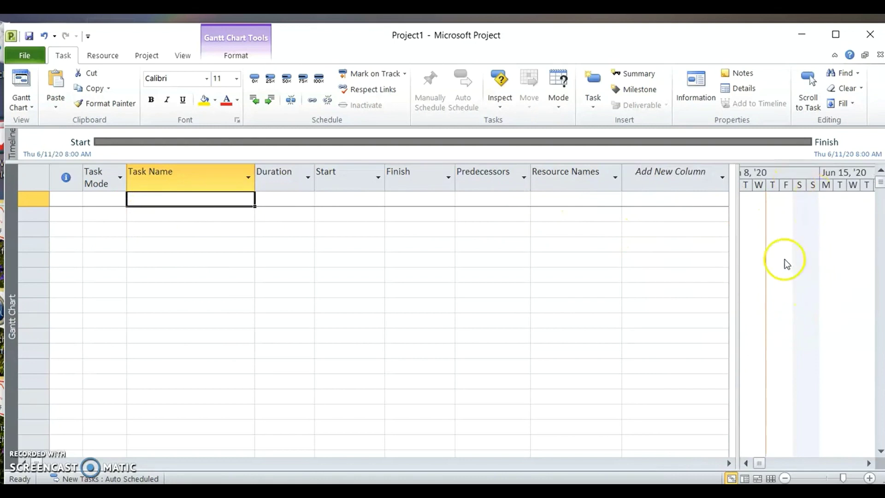
pyautogui.moveTo(736, 261); pyautogui.dragTo(687, 278)
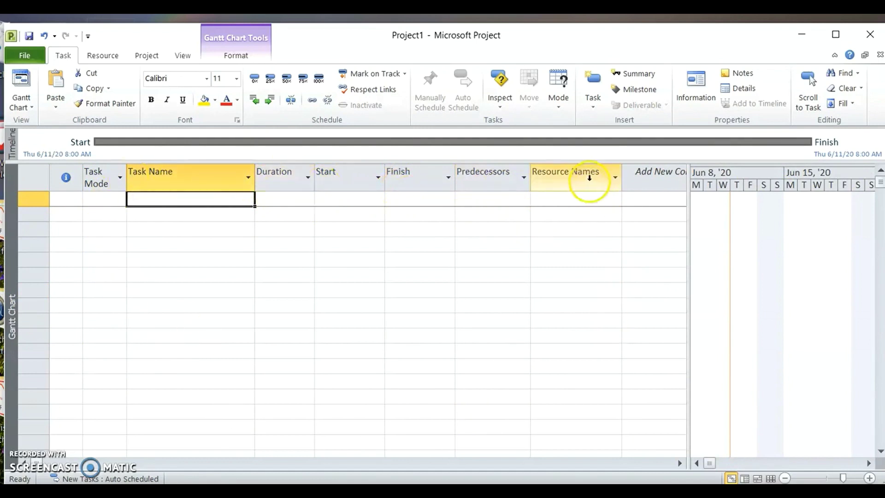
# - Enter IT Website Project as the first task in the task table
pyautogui.click(152, 201)
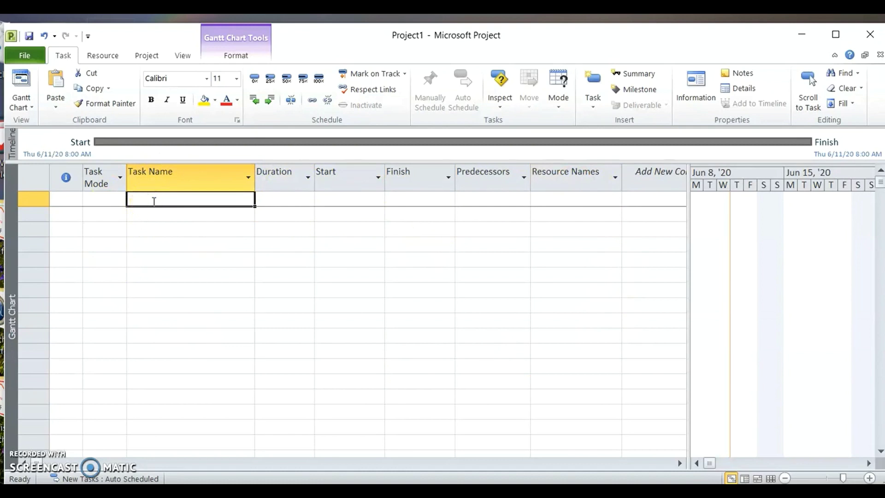
pyautogui.click(38, 199)
pyautogui.click(176, 201)
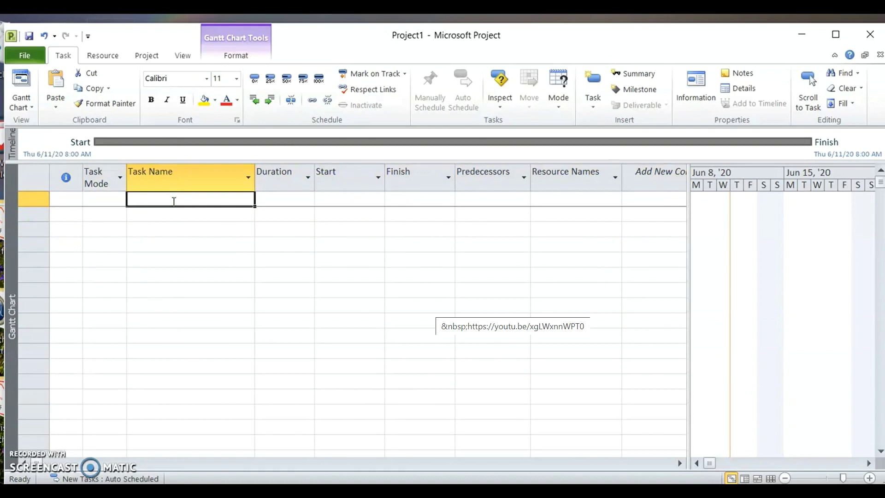
pyautogui.write('I')
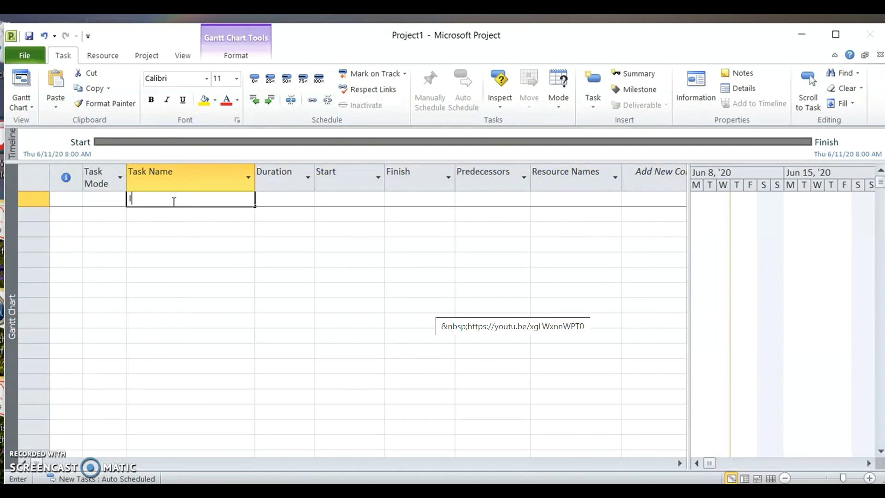
pyautogui.write('T Webs')
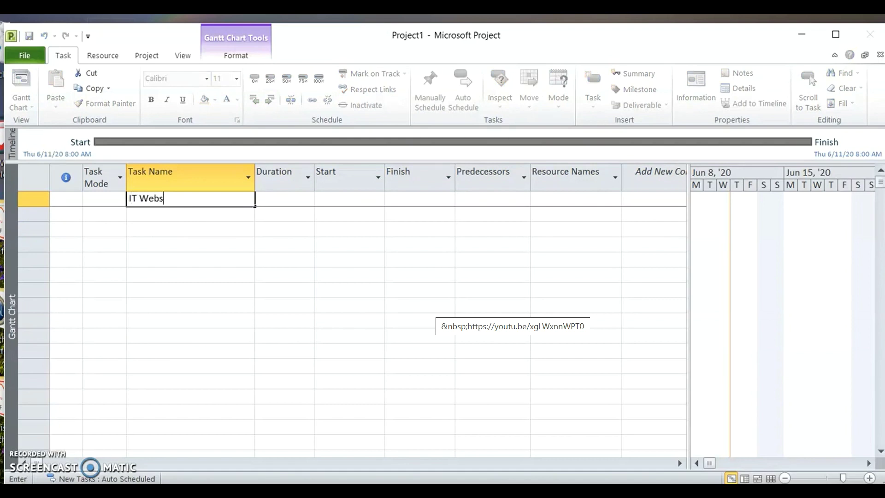
pyautogui.write('ite Project')
pyautogui.press('Return')
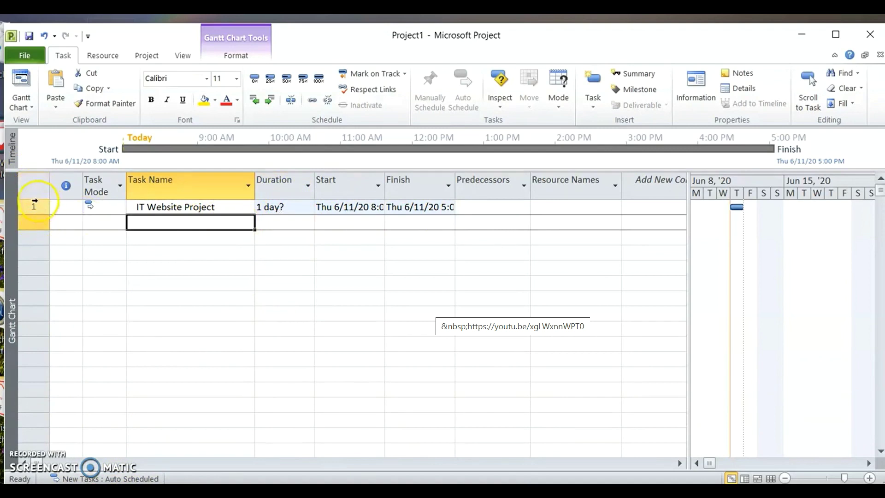
# - Add a task named WBS1 Project Goal below IT Website Project
pyautogui.click(199, 224)
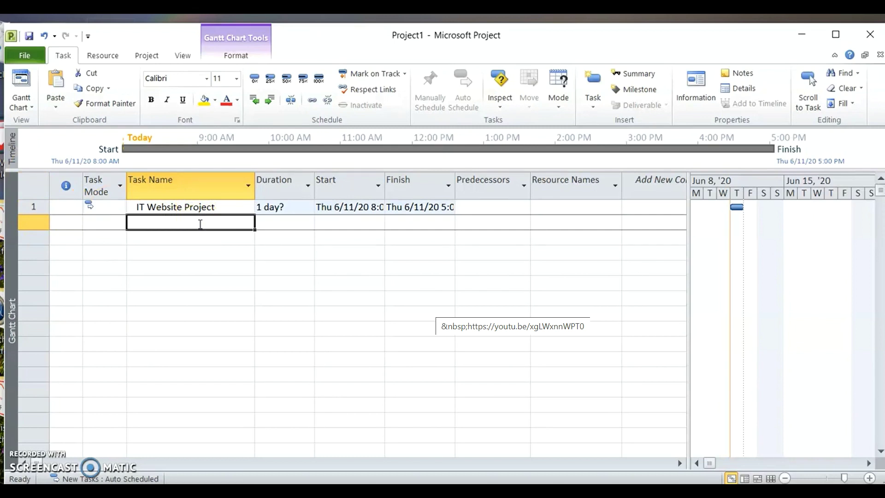
pyautogui.write('WB')
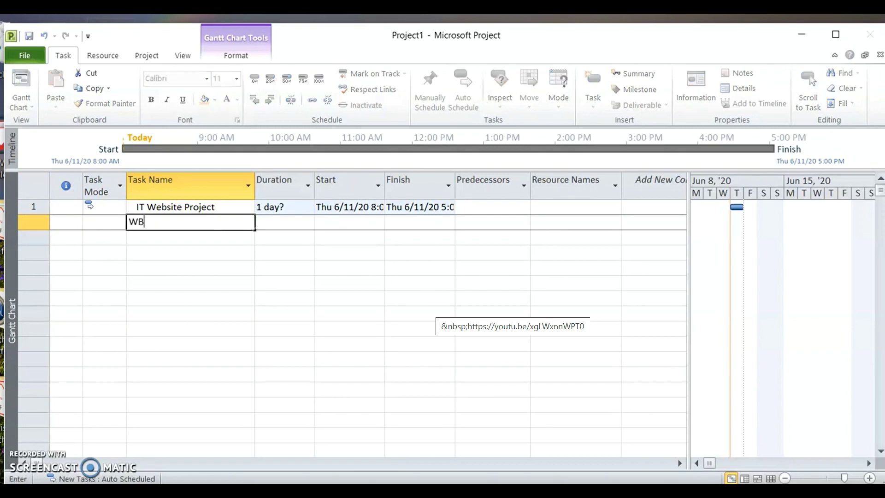
pyautogui.write('S1 Project ')
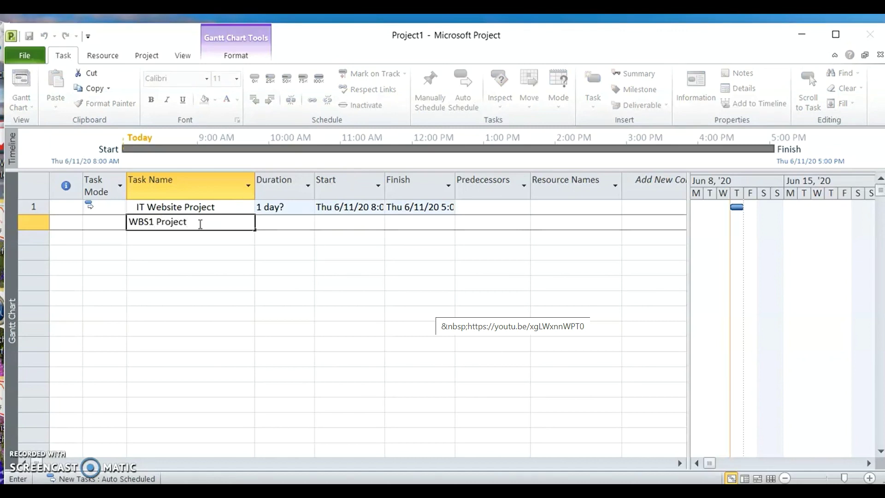
pyautogui.write('Goal')
pyautogui.press('Return')
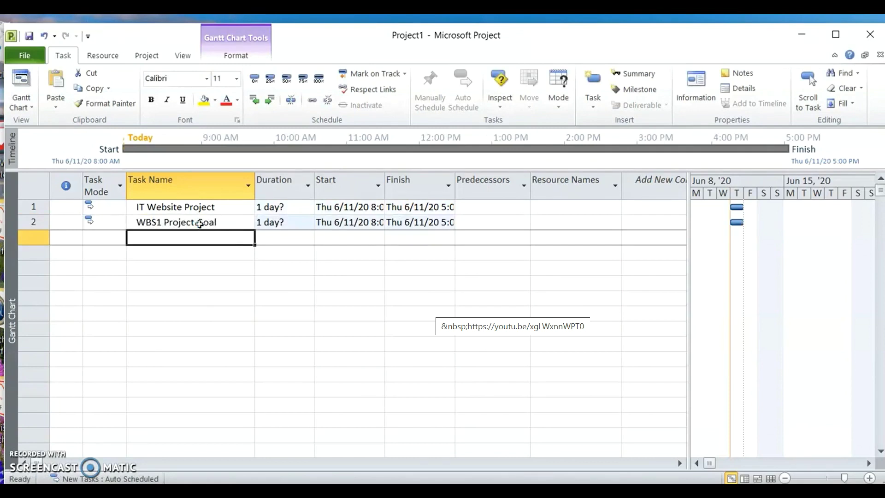
# - Add the tasks Activity 1 and Activity 2 below WBS1 Project Goal
pyautogui.write('Acitiv')
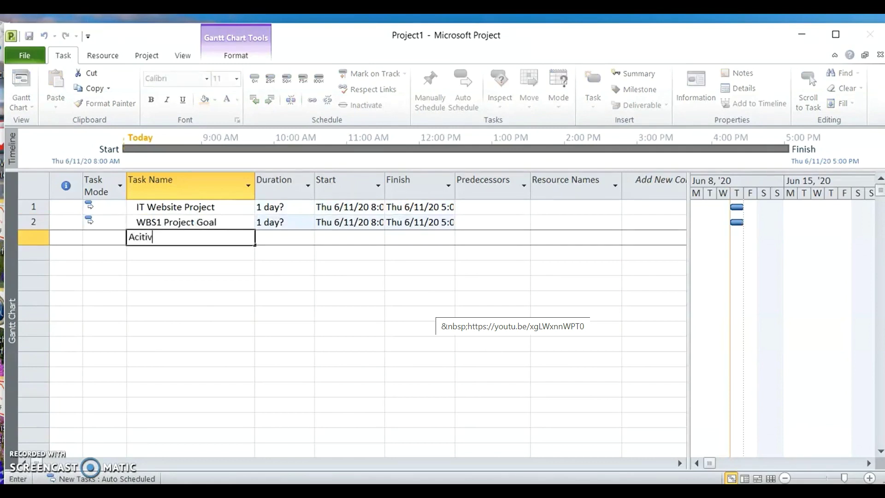
pyautogui.press('BackSpace')
pyautogui.press('BackSpace')
pyautogui.press('BackSpace')
pyautogui.press('BackSpace')
pyautogui.write('tivity 1')
pyautogui.press('Return')
pyautogui.write('Activity ')
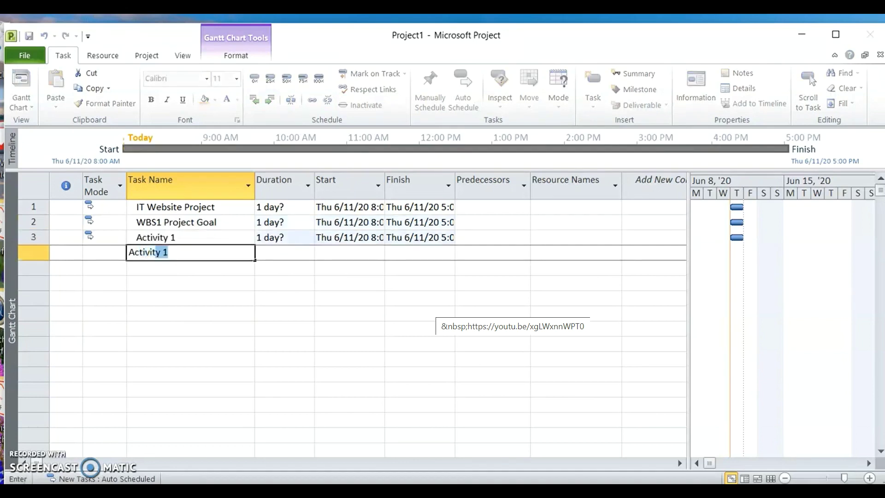
pyautogui.write('2')
pyautogui.press('Return')
# - Add the tasks Activity 3 and Milestone 1 below Activity 2
pyautogui.write('Ac')
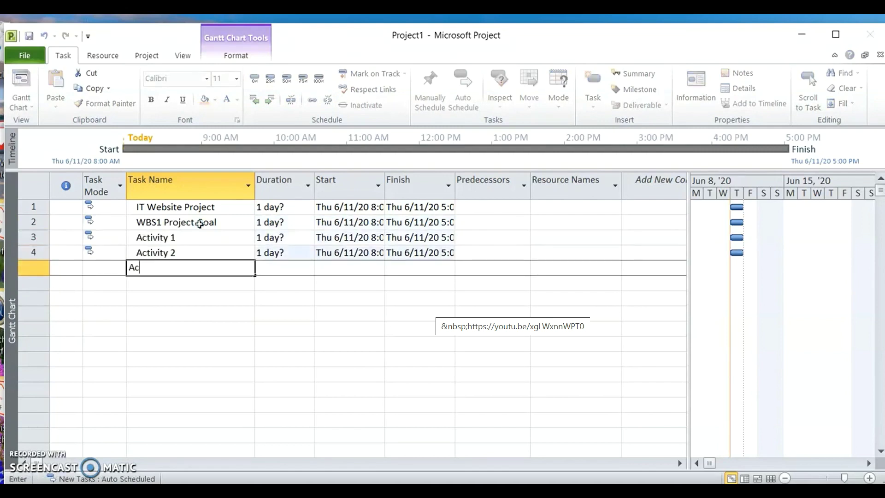
pyautogui.write('tivity 3')
pyautogui.press('Return')
pyautogui.write('Milestone 1')
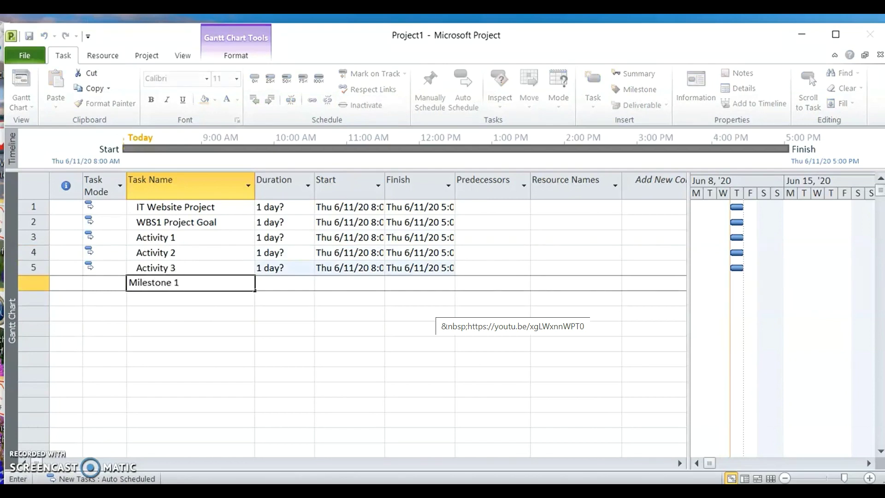
pyautogui.press('Return')
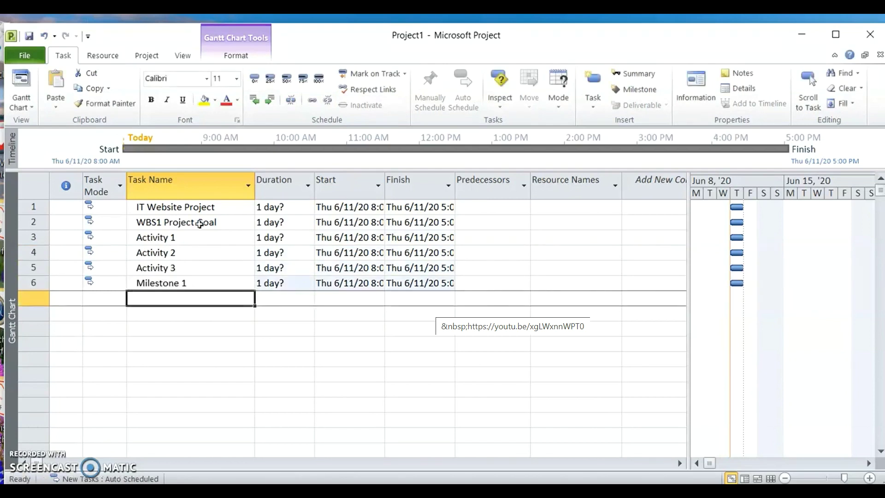
# - Copy the five tasks from WBS1 Project Goal to Milestone 1 and paste them into the rows starting at row 7
pyautogui.press('Up')
pyautogui.press('Up')
pyautogui.press('Up')
pyautogui.press('Up')
pyautogui.press('Up')
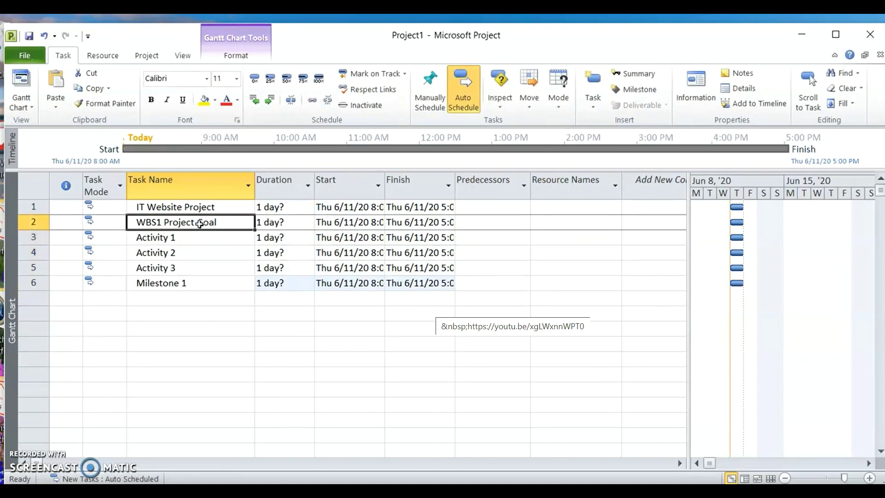
pyautogui.hotkey('shift', 'Down')
pyautogui.hotkey('shift', 'Down')
pyautogui.hotkey('shift', 'Down')
pyautogui.hotkey('shift', 'Down')
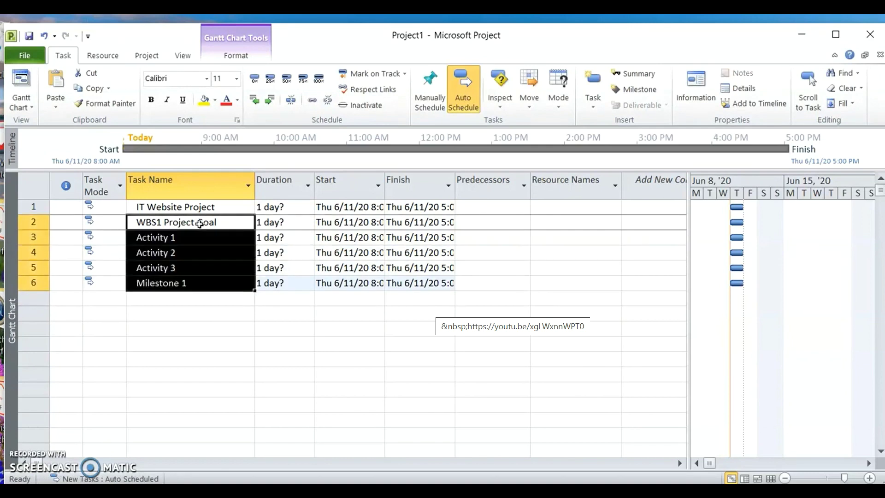
pyautogui.hotkey('ctrl', 'c')
pyautogui.press('Down')
pyautogui.press('Down')
pyautogui.press('Down')
pyautogui.press('Down')
pyautogui.press('Down')
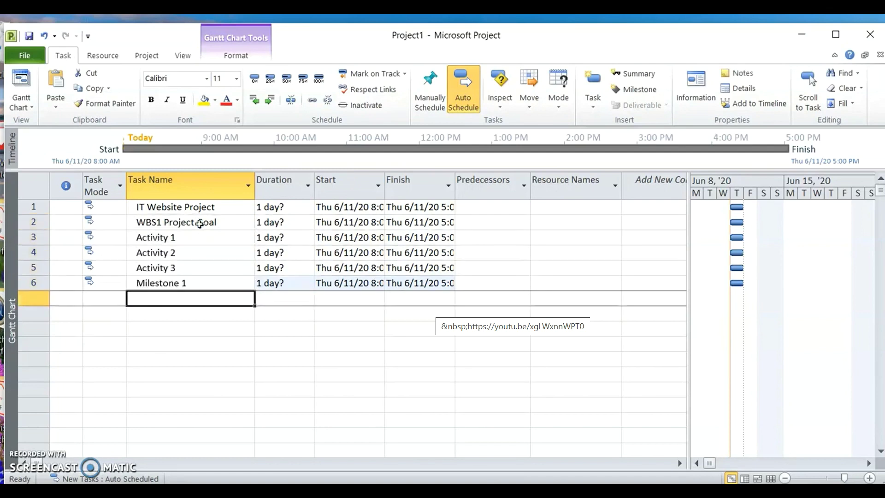
pyautogui.hotkey('ctrl', 'v')
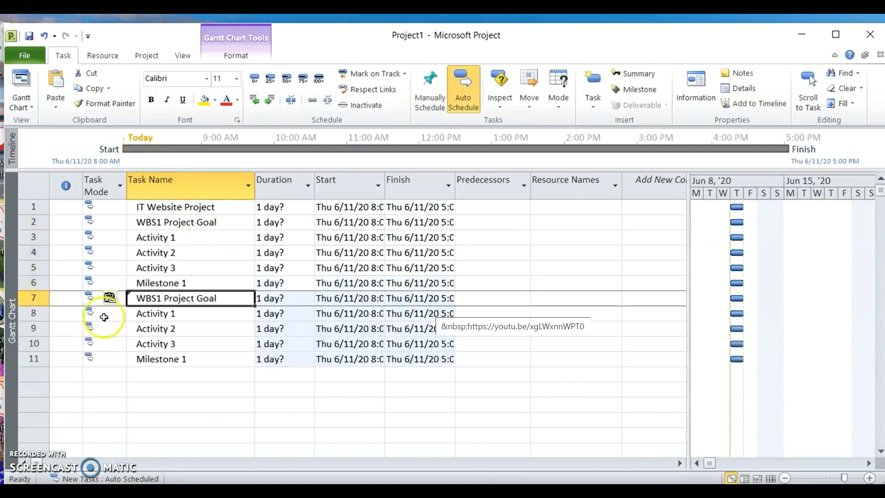
# - Rename the copied WBS1 Project Goal task in row 7 as WBS2 Project Planning
pyautogui.click(158, 300)
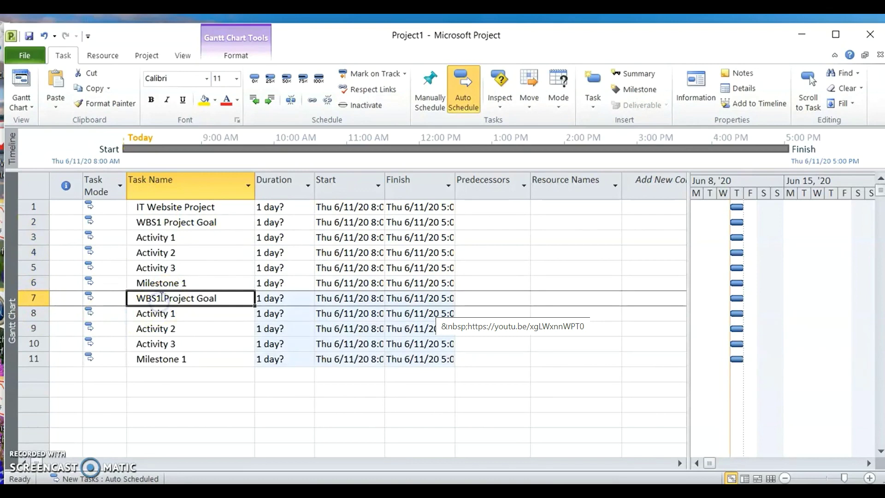
pyautogui.click(159, 299)
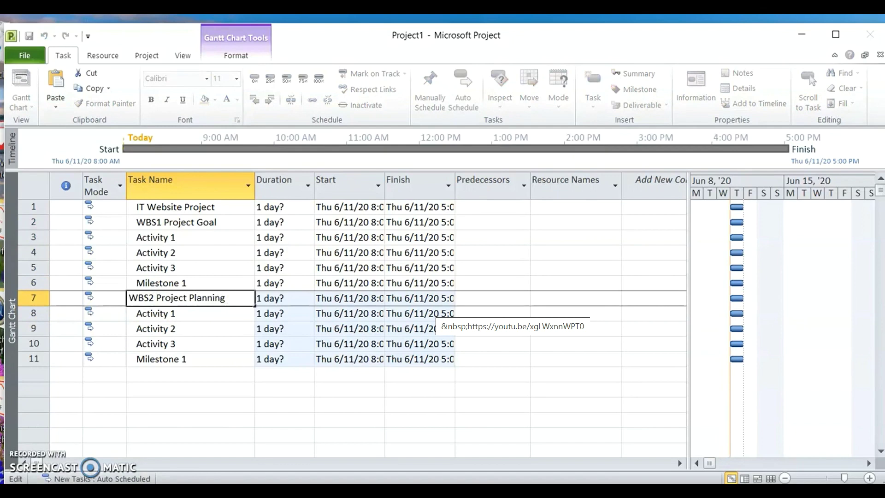
pyautogui.press('Return')
# - Rename the copied milestone in row 11 as Milestone 2 in its task information
pyautogui.press('Down')
pyautogui.press('Down')
pyautogui.press('Down')
pyautogui.doubleClick(206, 359)
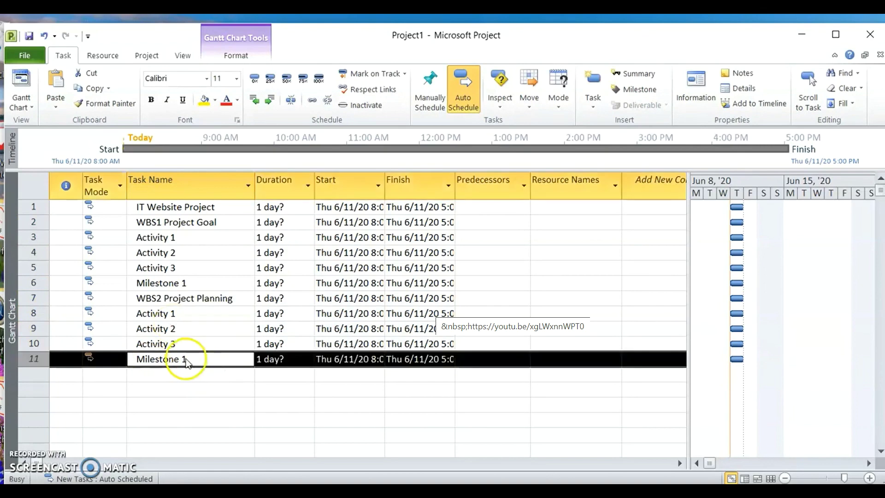
pyautogui.click(628, 381)
pyautogui.doubleClick(202, 359)
pyautogui.click(316, 175)
pyautogui.write('2')
pyautogui.click(562, 378)
pyautogui.click(189, 350)
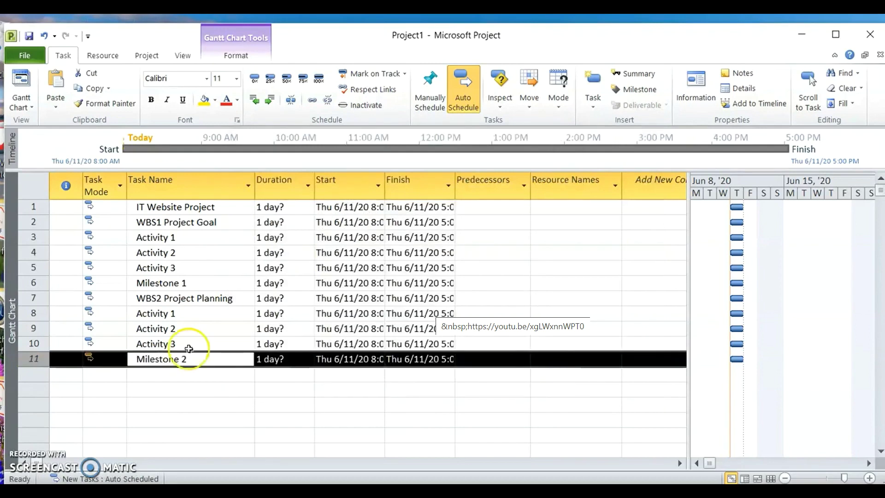
pyautogui.click(415, 415)
# - Copy the tasks from WBS2 Project Planning to Milestone 2 and paste them into the rows starting at row 12
pyautogui.moveTo(223, 298); pyautogui.dragTo(226, 353)
pyautogui.hotkey('ctrl', 'c')
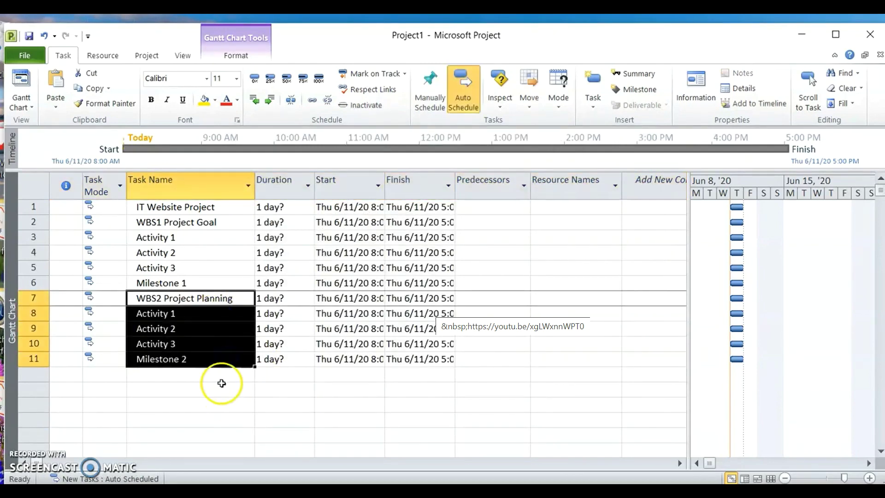
pyautogui.click(217, 374)
pyautogui.hotkey('ctrl', 'v')
# - Rename the copied WBS2 Project Planning task in row 12 as WBS3
pyautogui.click(163, 374)
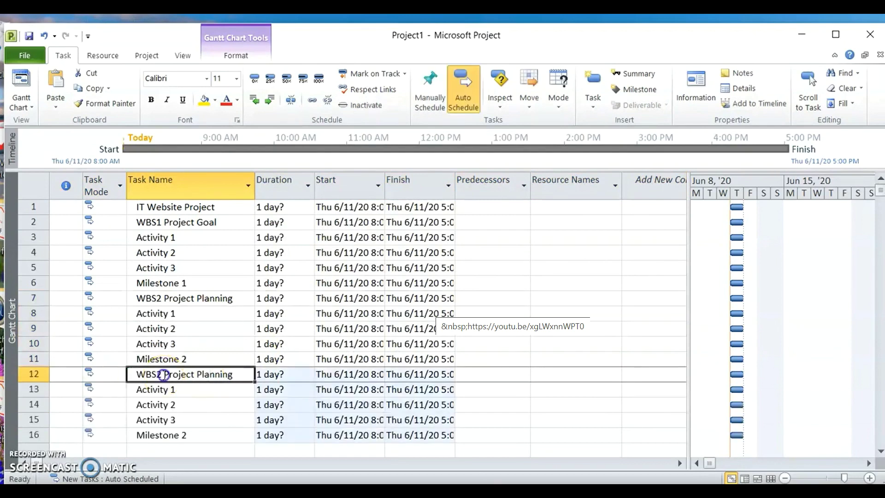
pyautogui.click(165, 374)
pyautogui.press('BackSpace')
pyautogui.write('3')
pyautogui.press('Right')
pyautogui.press('Delete')
pyautogui.press('Delete')
pyautogui.press('Delete')
pyautogui.press('Delete')
pyautogui.press('Delete')
pyautogui.press('Delete')
pyautogui.press('Delete')
pyautogui.press('Delete')
pyautogui.press('Delete')
pyautogui.press('Delete')
pyautogui.press('Delete')
pyautogui.press('Delete')
pyautogui.press('Delete')
pyautogui.press('Delete')
pyautogui.press('Delete')
pyautogui.press('Delete')
pyautogui.press('Return')
# - Rename the copied milestone in row 16 as Milestone 3 in its task information
pyautogui.press('Down')
pyautogui.press('Down')
pyautogui.press('Down')
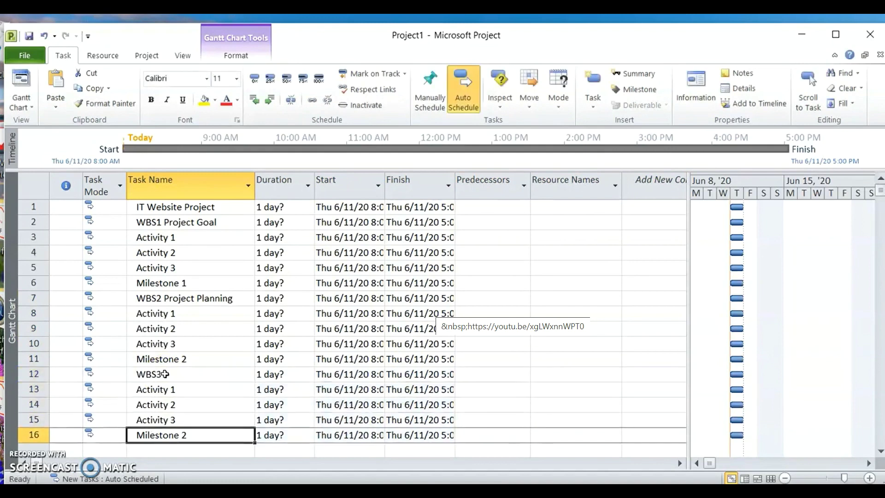
pyautogui.click(186, 435)
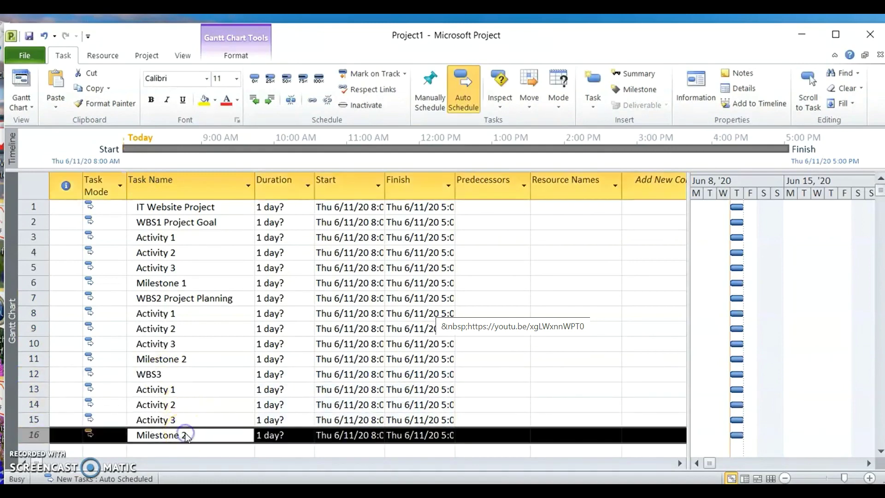
pyautogui.click(317, 175)
pyautogui.press('BackSpace')
pyautogui.write('3')
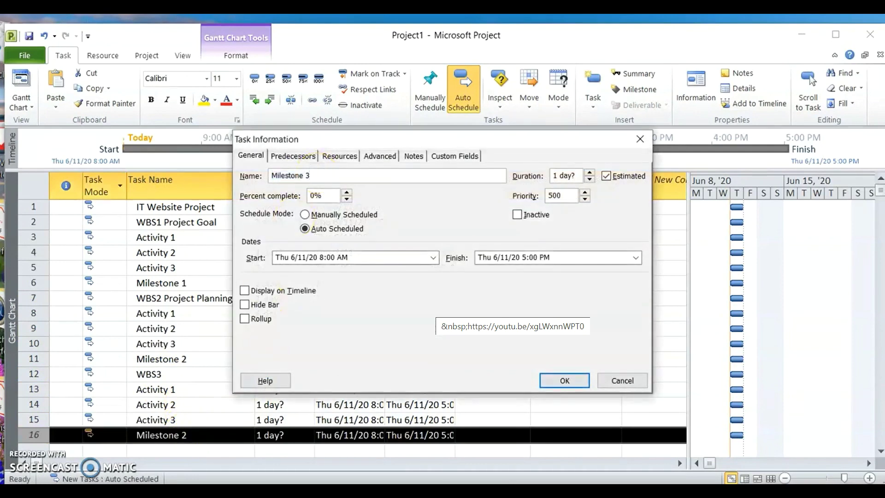
pyautogui.click(563, 378)
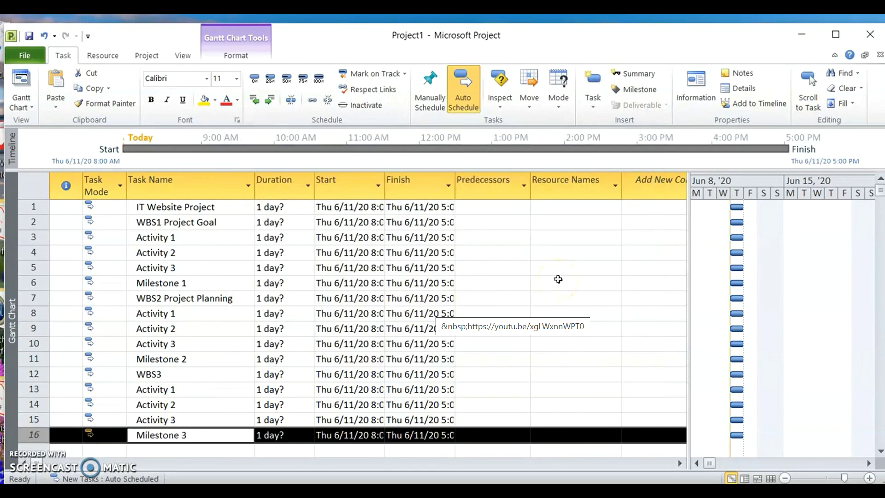
pyautogui.click(611, 284)
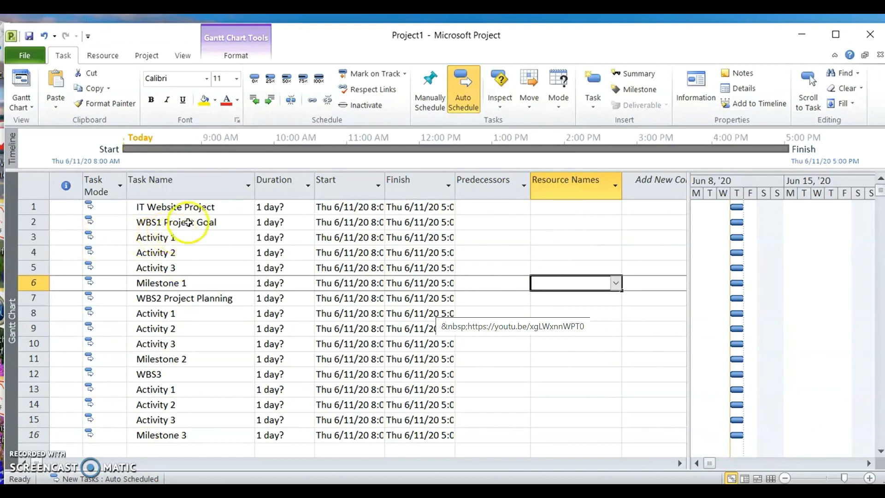
# - Indent Activity 1 through Milestone 1 as subtasks of WBS1 Project Goal, and test collapsing and expanding the group
pyautogui.click(200, 223)
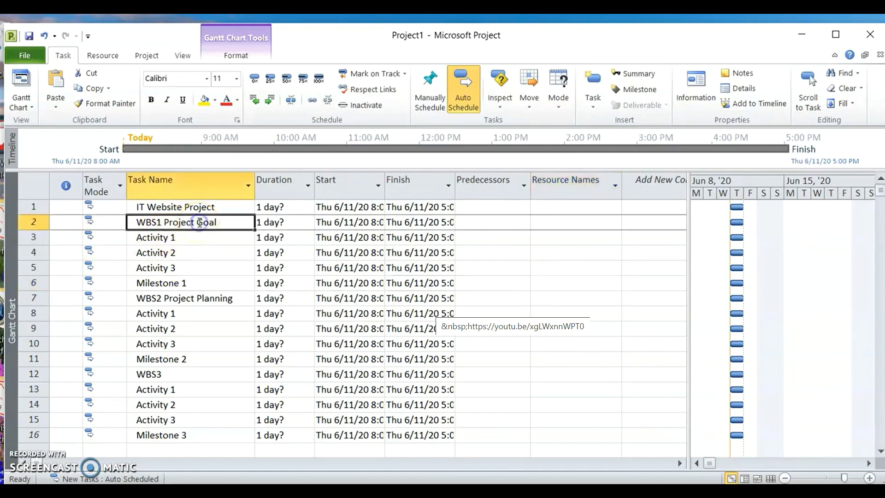
pyautogui.moveTo(201, 239); pyautogui.dragTo(206, 280)
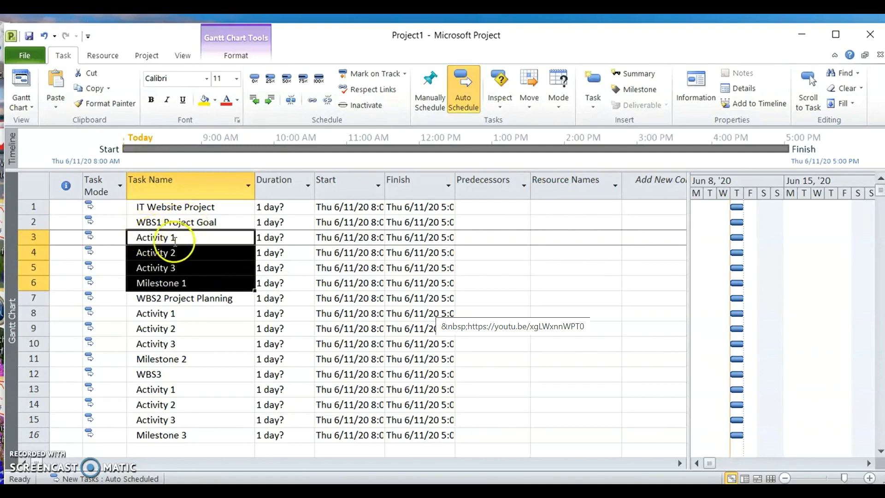
pyautogui.click(266, 102)
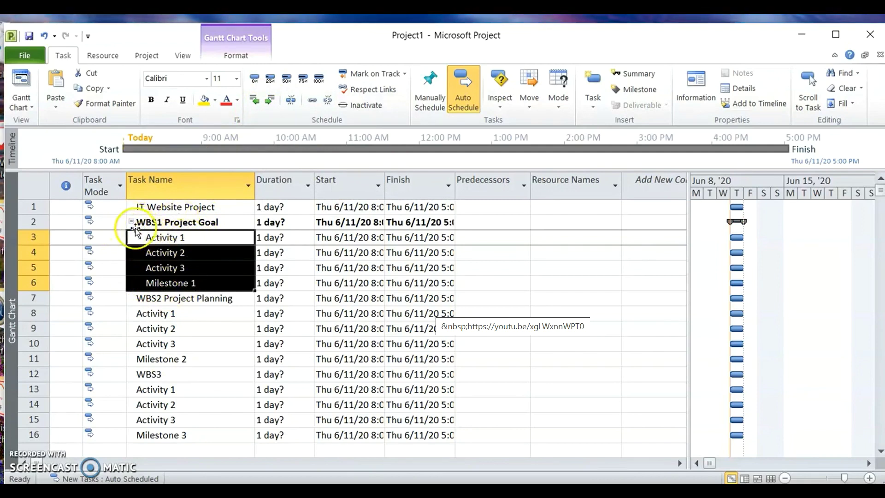
pyautogui.click(131, 222)
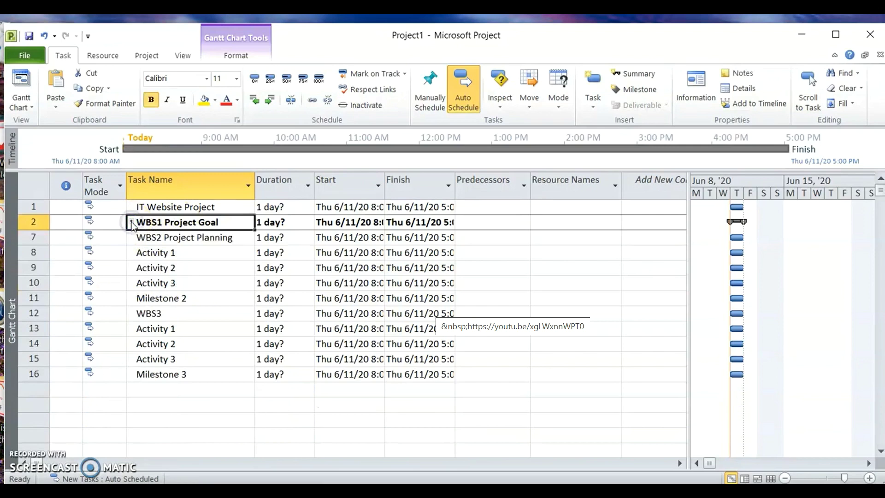
pyautogui.click(131, 222)
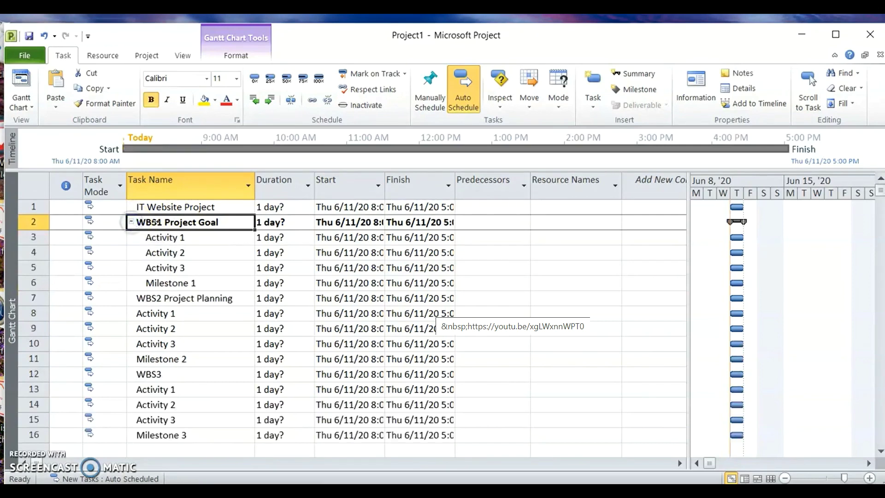
# - Indent Activity 1 through Milestone 2 in rows 8 to 11 as subtasks of WBS2 Project Planning
pyautogui.click(190, 318)
pyautogui.moveTo(191, 319); pyautogui.dragTo(181, 359)
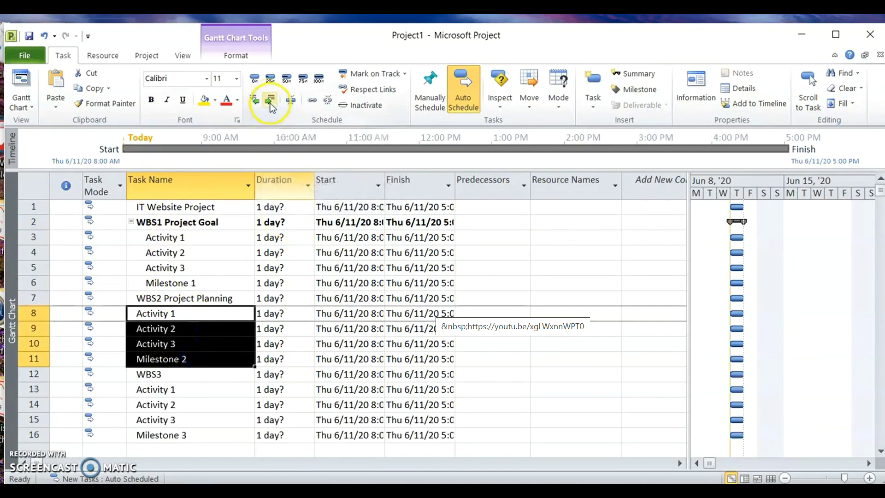
pyautogui.click(268, 98)
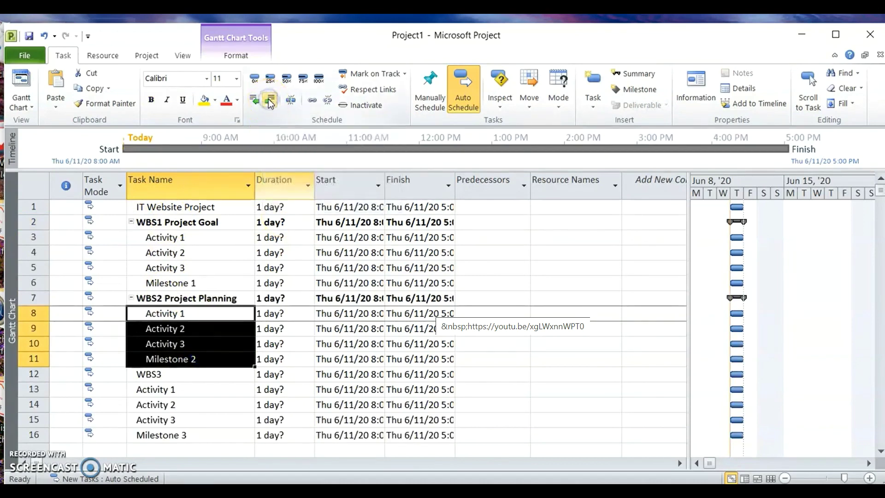
# - Indent Activity 1 through Milestone 3 in rows 13 to 16 as subtasks of WBS3
pyautogui.click(196, 390)
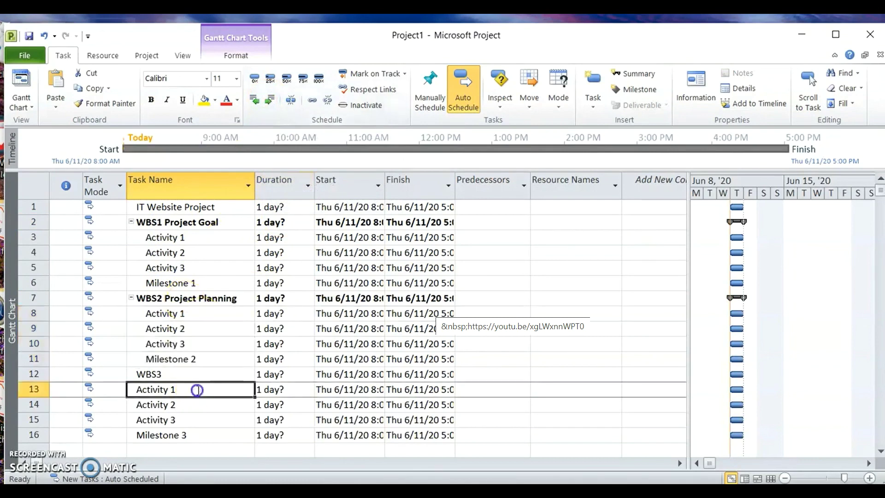
pyautogui.moveTo(232, 389); pyautogui.dragTo(233, 430)
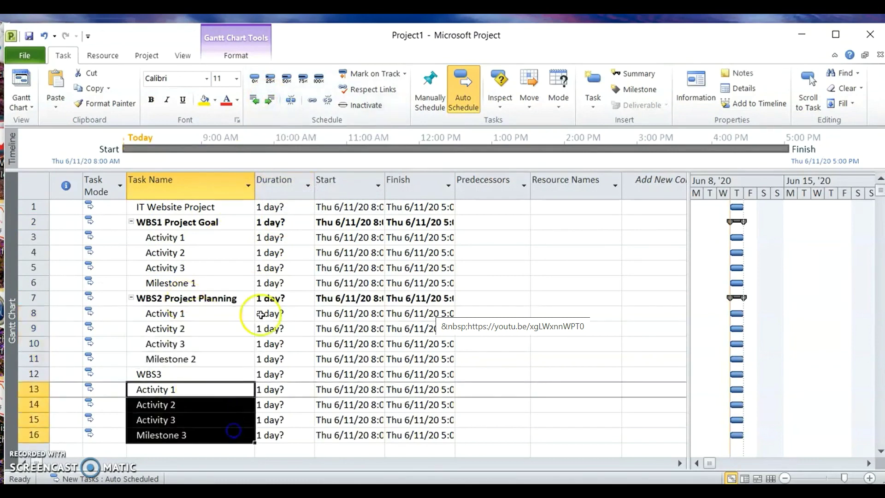
pyautogui.click(270, 99)
pyautogui.click(515, 269)
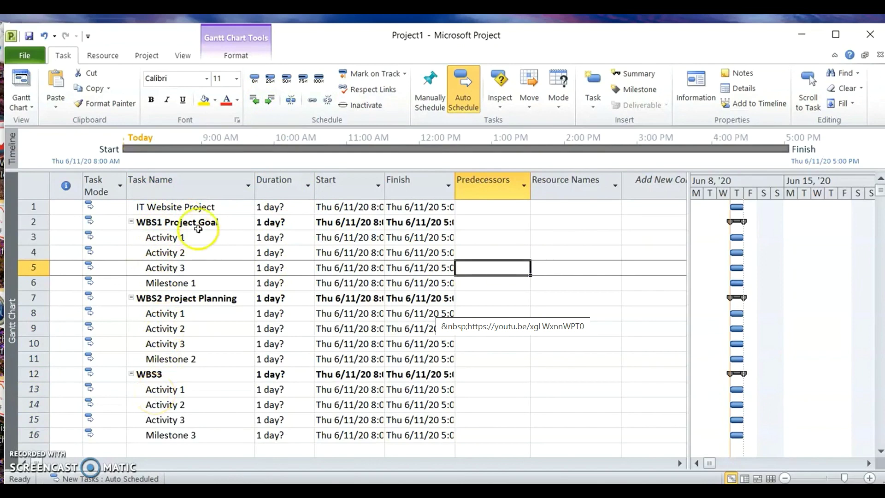
# - Collapse the three WBS groups and indent WBS1 Project Goal, WBS2 Project Planning and WBS3 under IT Website Project
pyautogui.click(132, 223)
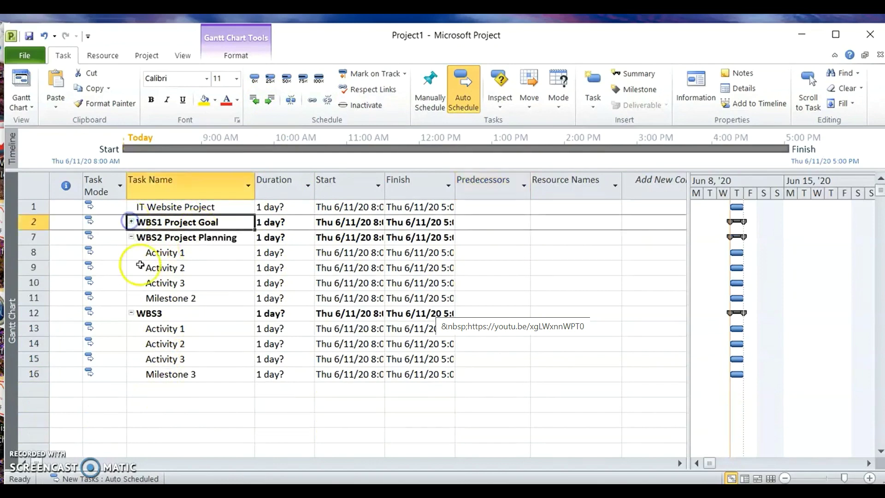
pyautogui.click(132, 238)
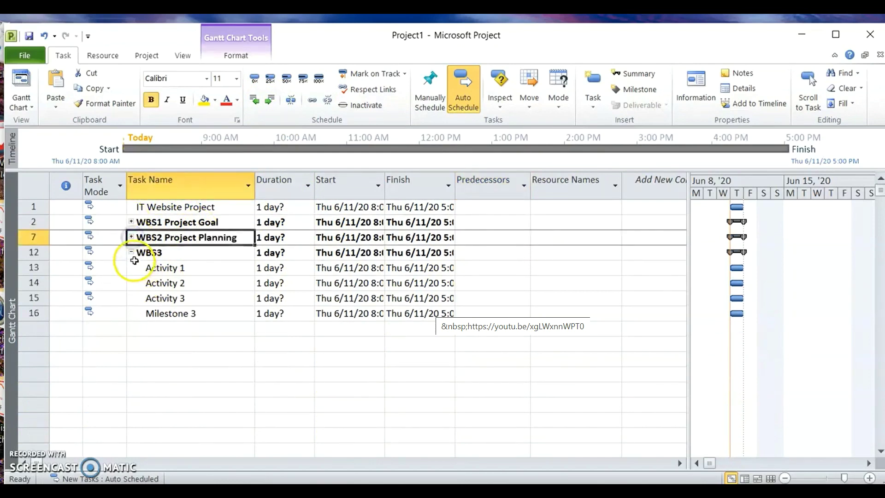
pyautogui.click(131, 252)
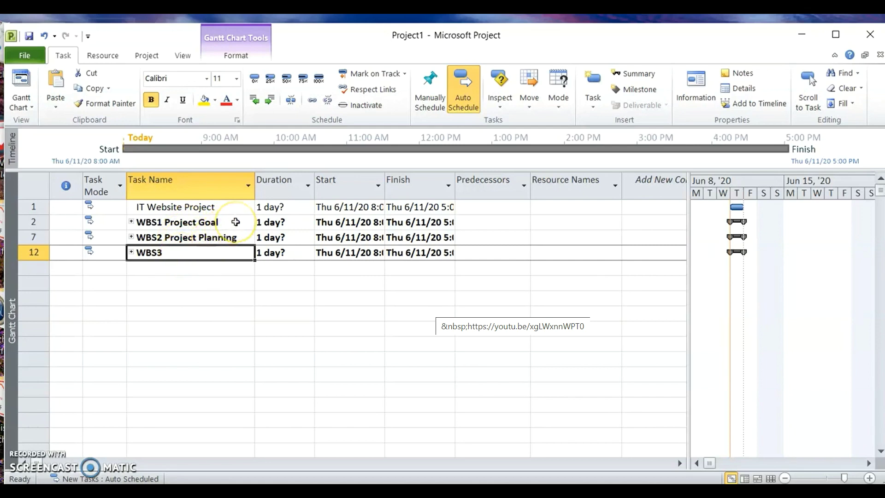
pyautogui.moveTo(237, 221); pyautogui.dragTo(237, 250)
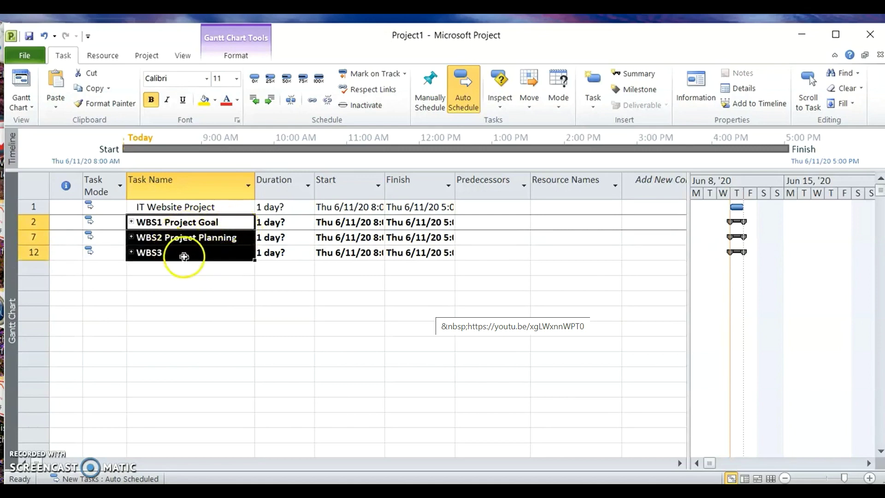
pyautogui.click(270, 100)
pyautogui.click(211, 298)
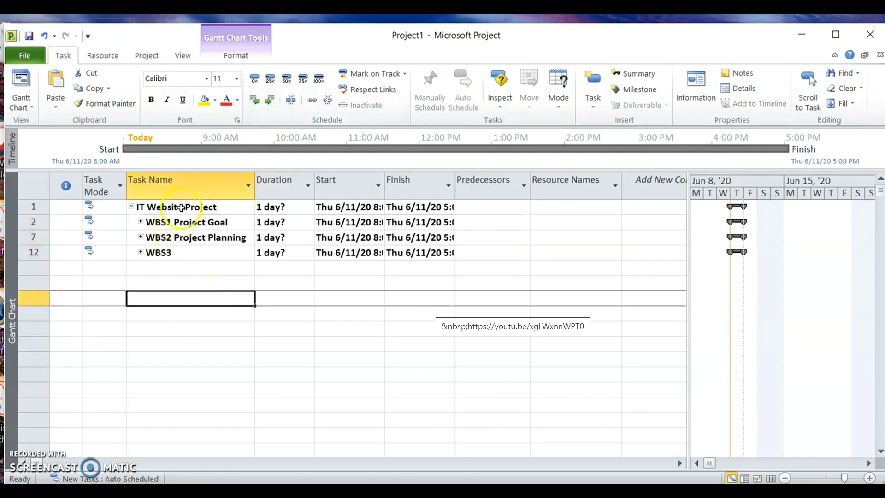
# - Test collapsing and expanding IT Website Project, and expand the WBS1, WBS2 and WBS3 groups to show all their subtasks
pyautogui.click(132, 207)
pyautogui.click(132, 207)
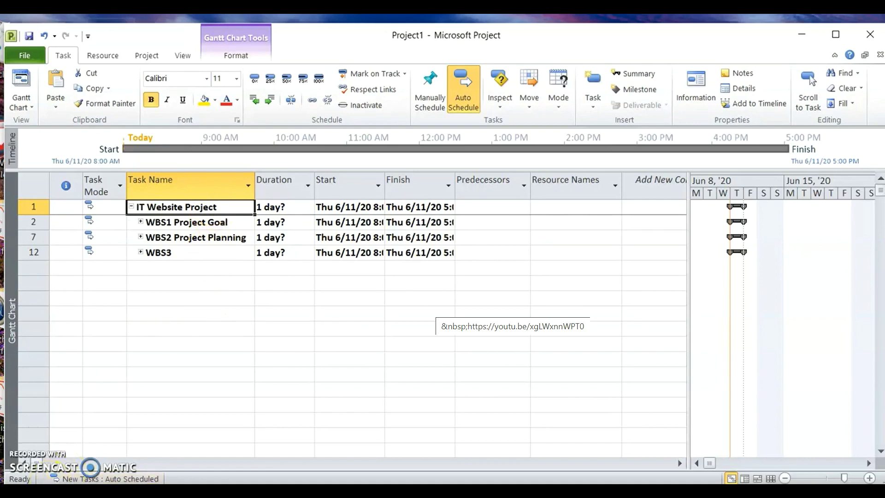
pyautogui.click(65, 490)
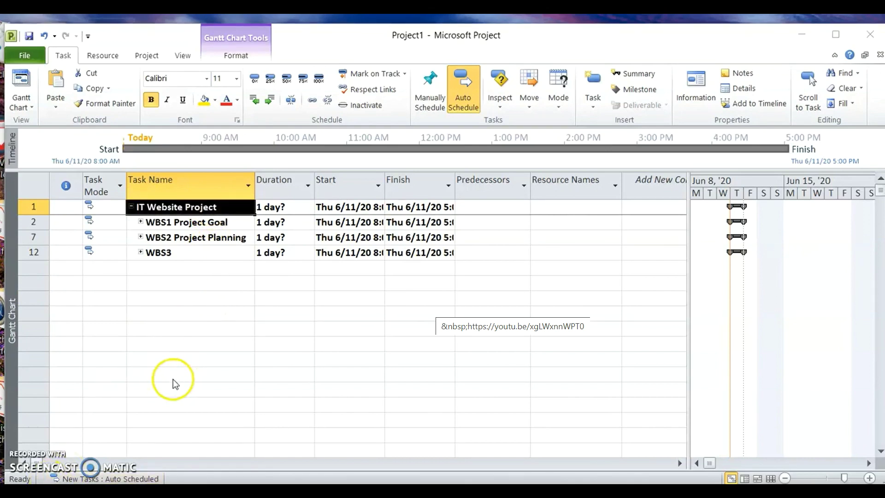
pyautogui.click(140, 221)
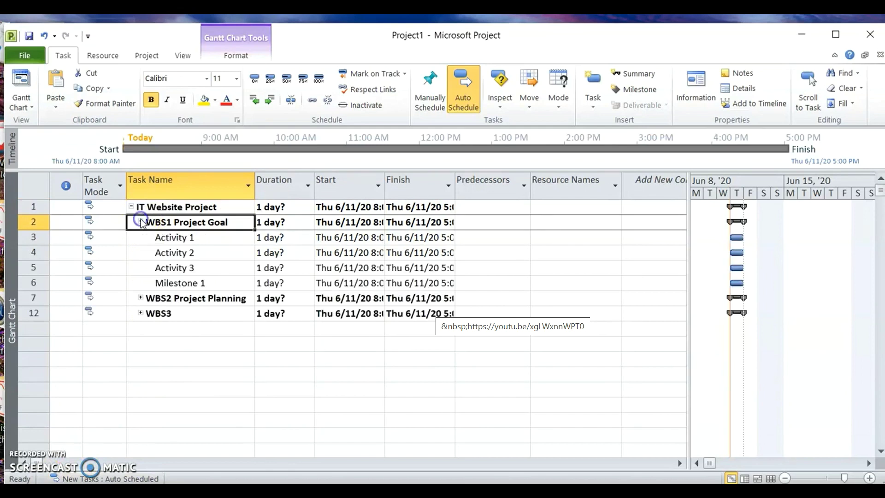
pyautogui.click(140, 298)
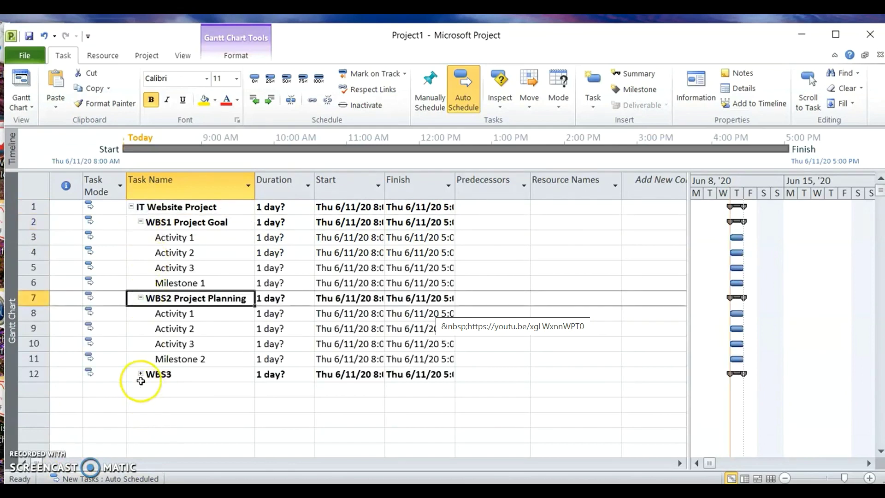
pyautogui.click(141, 374)
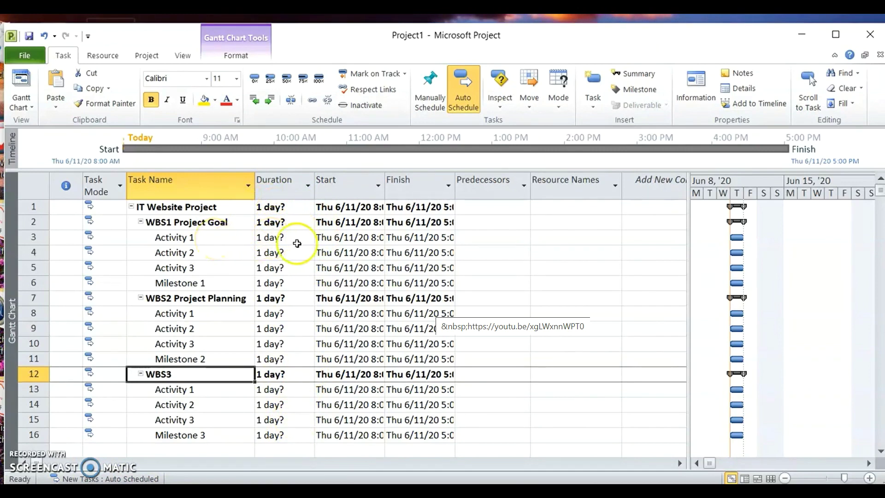
# - Set the duration of Activity 1 under WBS1 Project Goal to 2 days
pyautogui.click(296, 238)
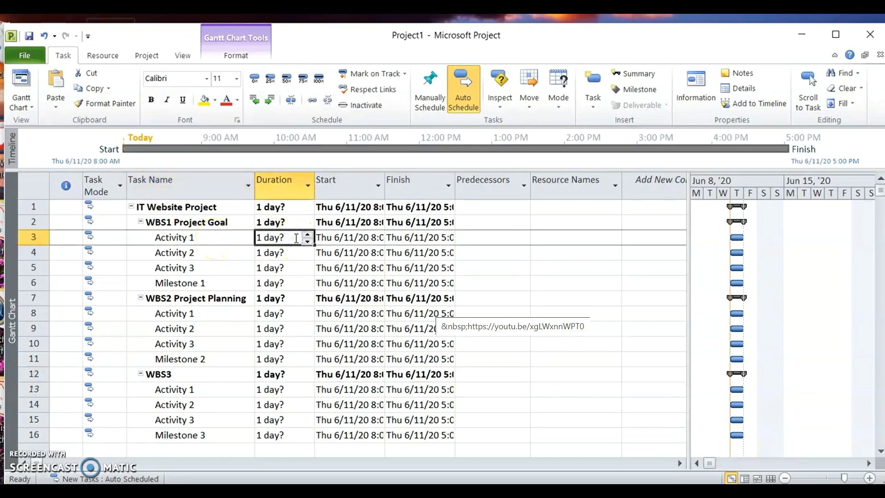
pyautogui.write('2')
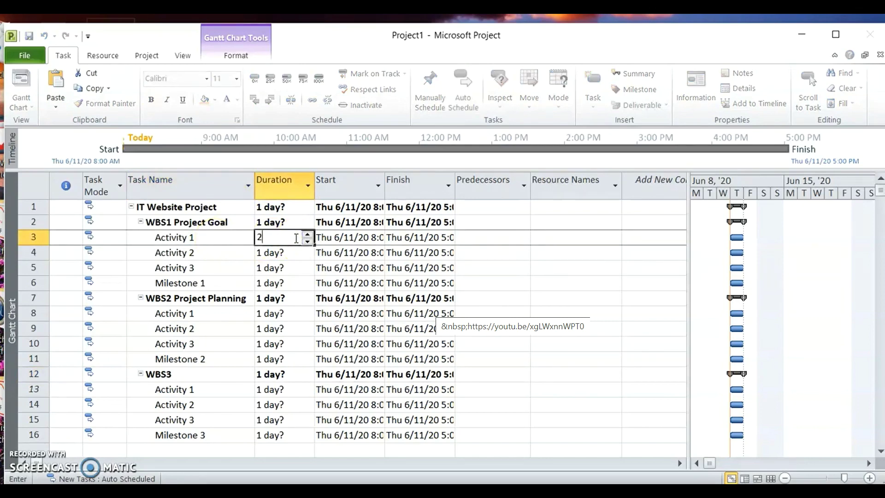
pyautogui.write(' days')
pyautogui.press('Return')
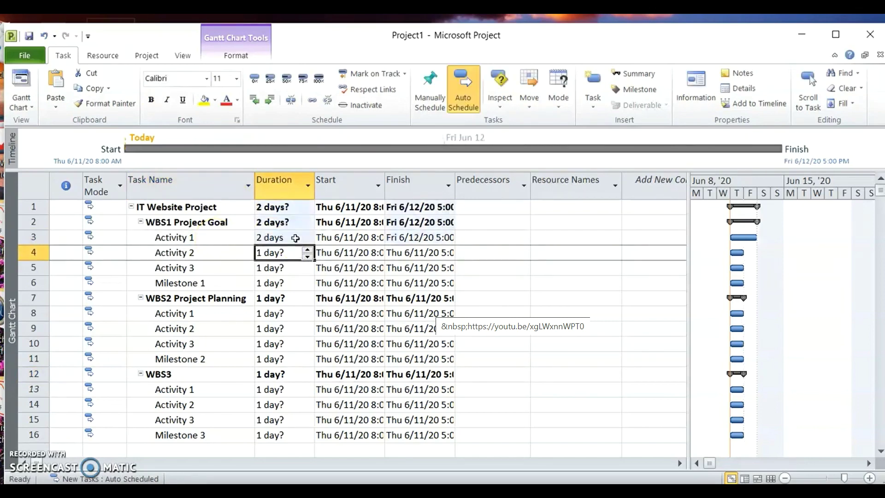
pyautogui.click(295, 238)
pyautogui.press('Return')
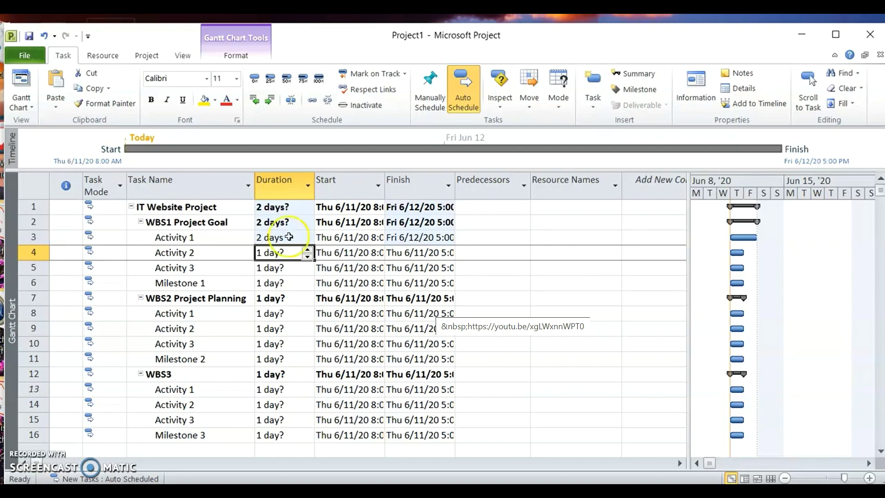
pyautogui.click(228, 240)
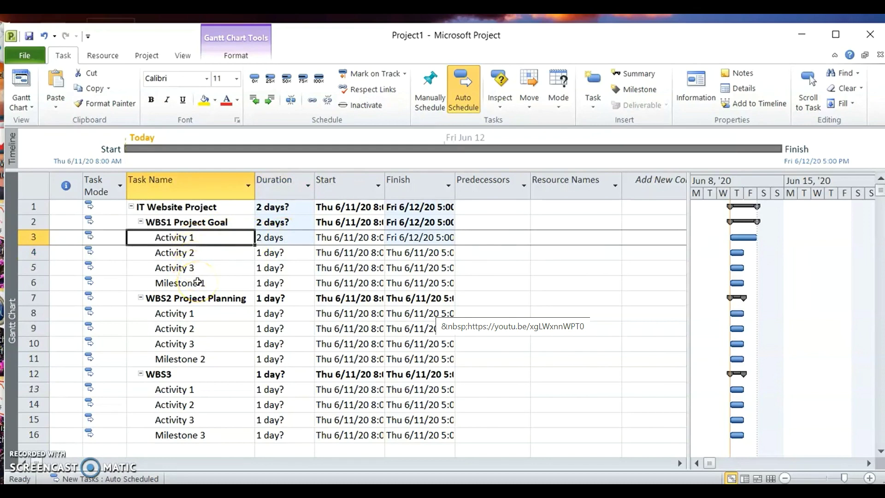
# - Set the WBS1 Project Goal durations to 3 days for Activity 2 and 4 days for Activity 3
pyautogui.click(283, 258)
pyautogui.write('3')
pyautogui.press('Return')
pyautogui.write('4')
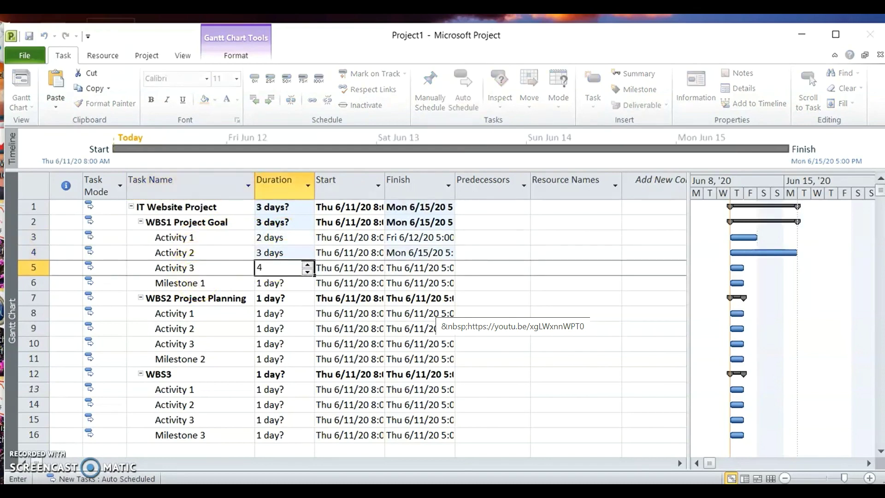
pyautogui.press('Return')
pyautogui.press('Up')
pyautogui.press('Up')
pyautogui.press('Up')
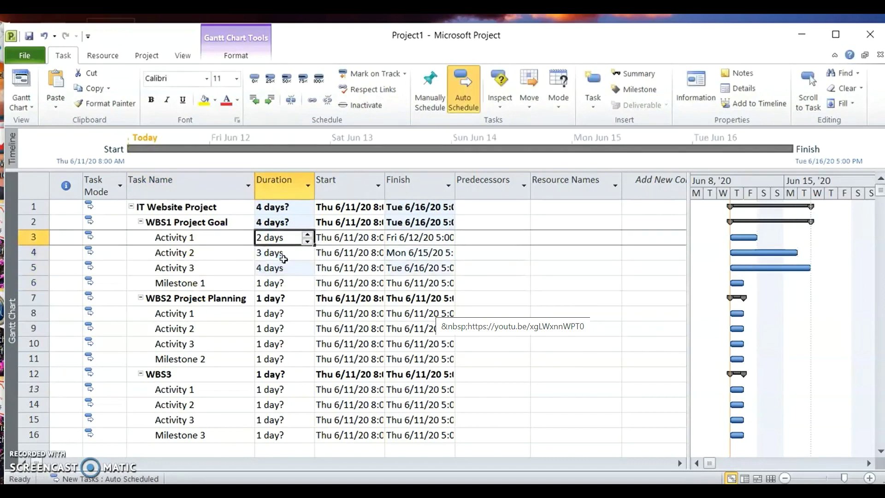
pyautogui.press('Down')
pyautogui.press('Down')
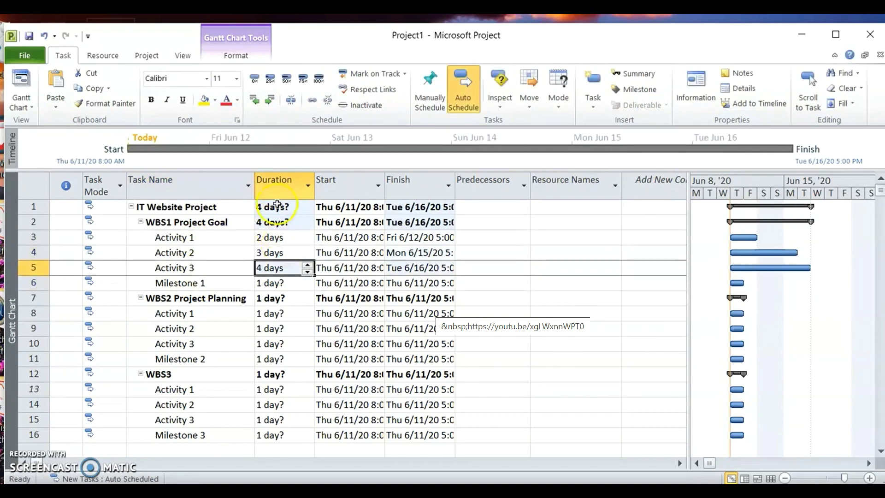
# - Widen the Start and Finish columns so their full dates and times fit
pyautogui.click(270, 280)
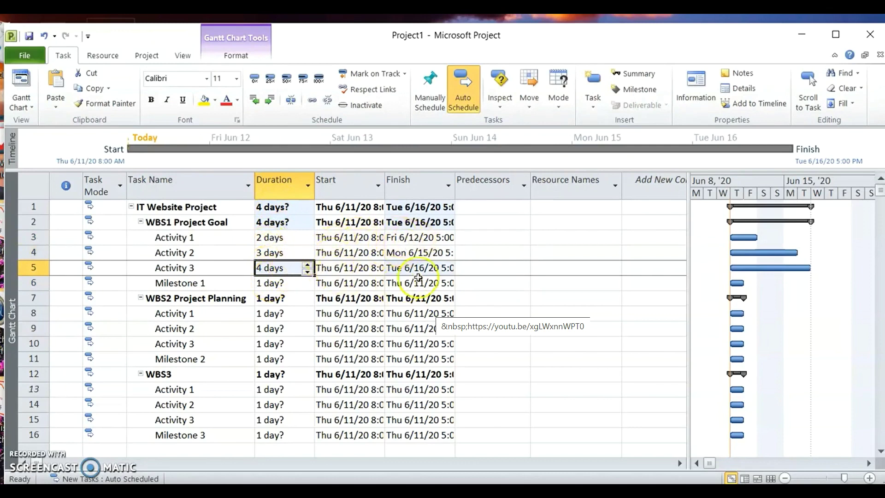
pyautogui.moveTo(384, 182); pyautogui.dragTo(411, 180)
pyautogui.moveTo(481, 184); pyautogui.dragTo(510, 192)
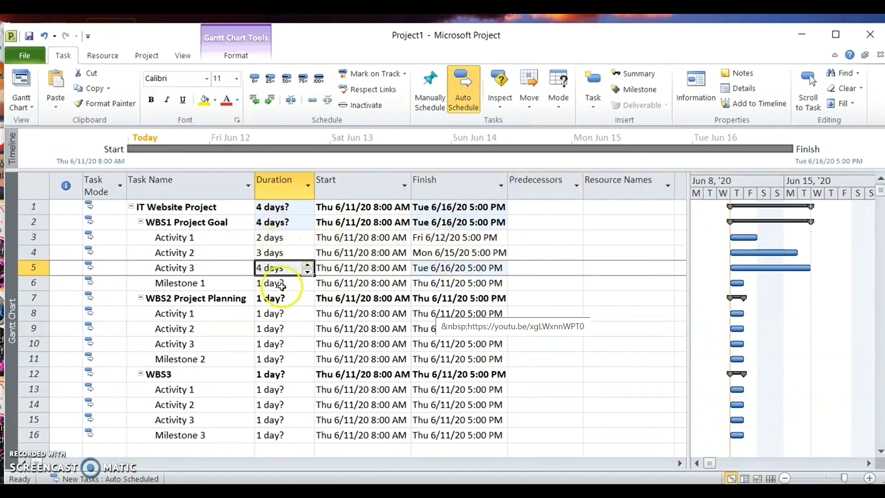
# - Set the duration of Milestone 1 to 1 day
pyautogui.click(281, 284)
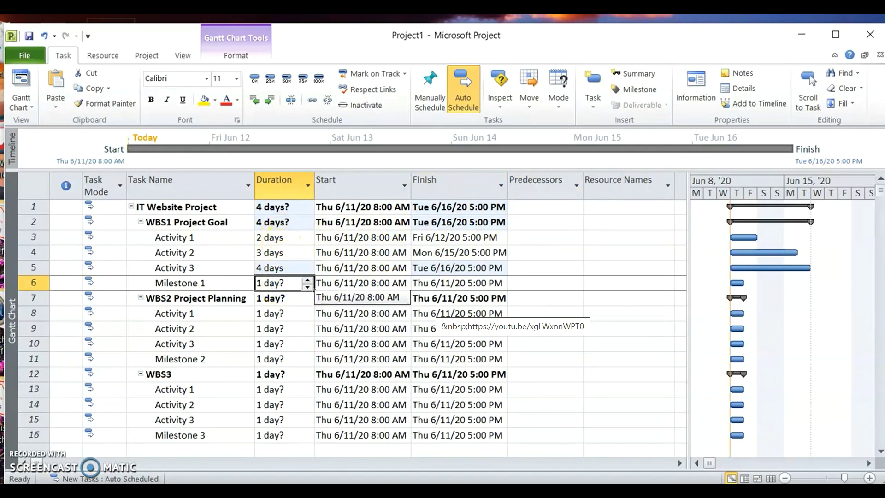
pyautogui.write('1')
pyautogui.press('Return')
pyautogui.press('Return')
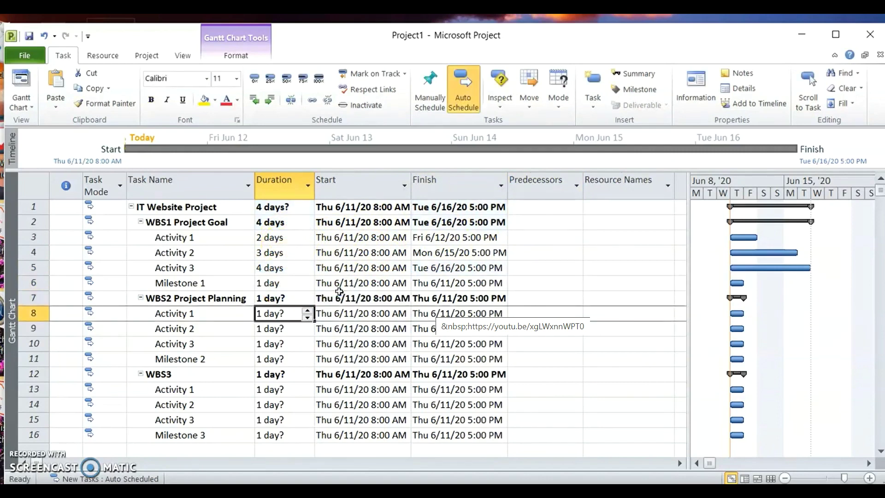
# - Set the WBS2 Project Planning durations to 4, 5 and 6 days for Activities 1 to 3 and 0 days for Milestone 2
pyautogui.write('4')
pyautogui.press('Return')
pyautogui.write('5')
pyautogui.press('Return')
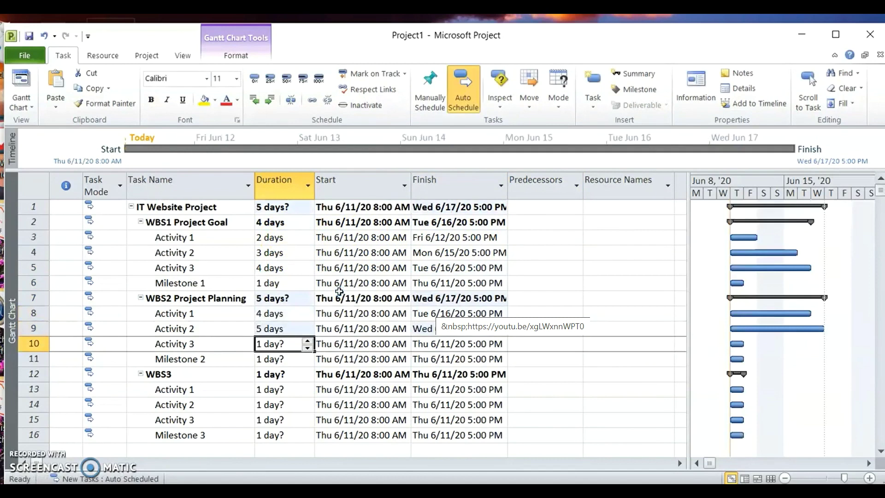
pyautogui.write('6')
pyautogui.press('Return')
pyautogui.write('0')
pyautogui.press('Return')
pyautogui.press('Return')
# - Set the WBS3 durations to 3, 4 and 10 days for Activities 1 to 3 and 2 days for Milestone 3
pyautogui.write('3')
pyautogui.press('Return')
pyautogui.write('4')
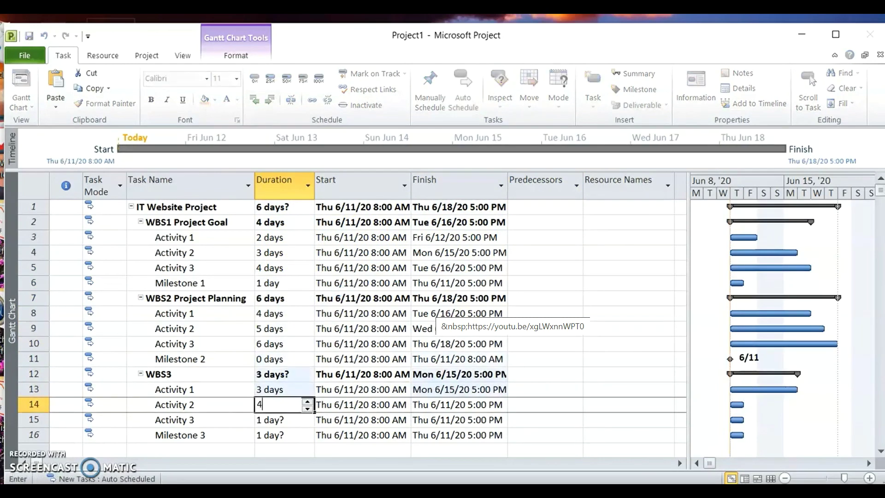
pyautogui.press('Return')
pyautogui.write('10')
pyautogui.press('Return')
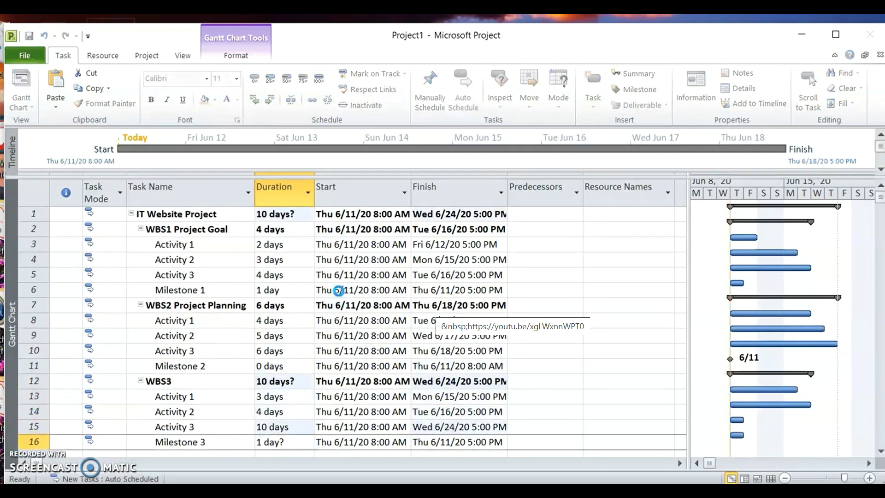
pyautogui.write('2')
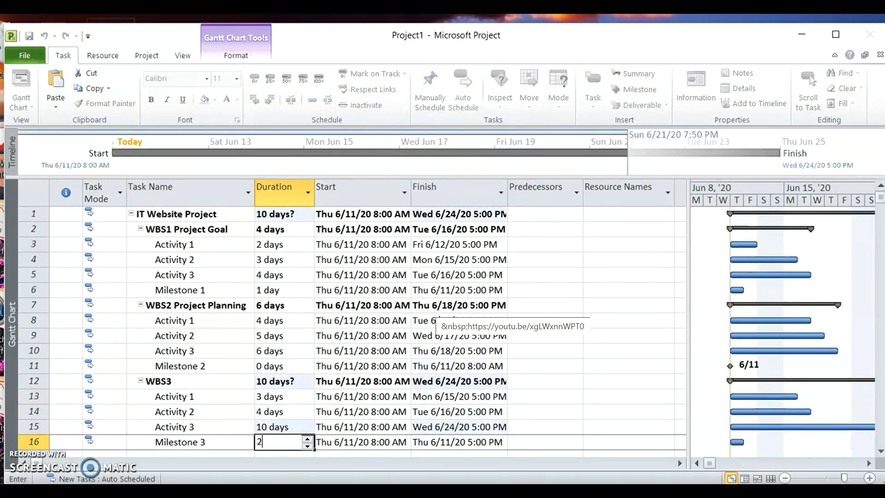
pyautogui.press('Return')
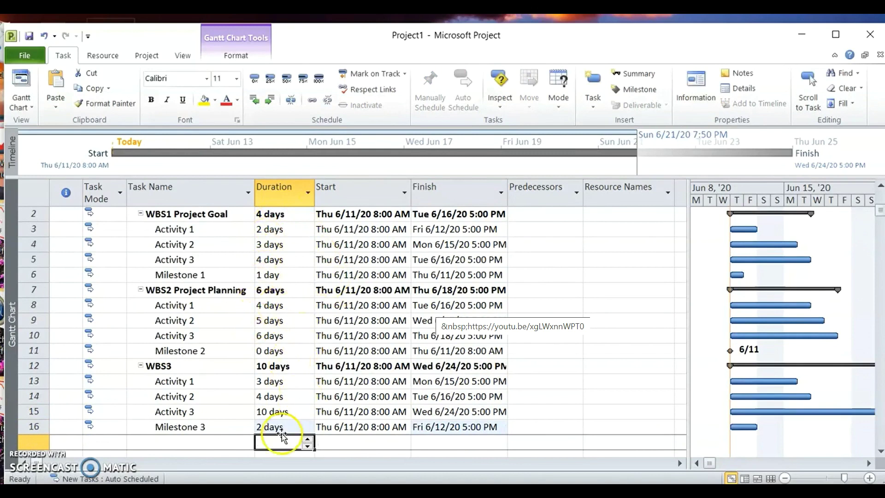
pyautogui.click(284, 385)
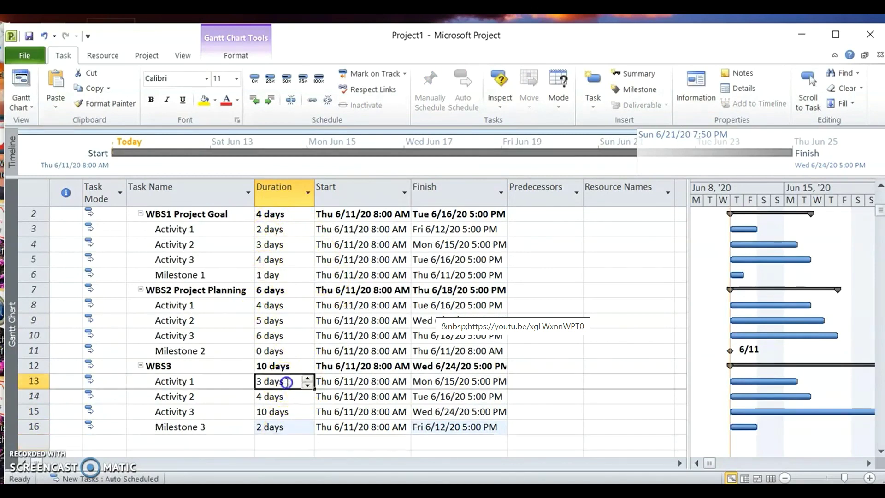
pyautogui.click(590, 346)
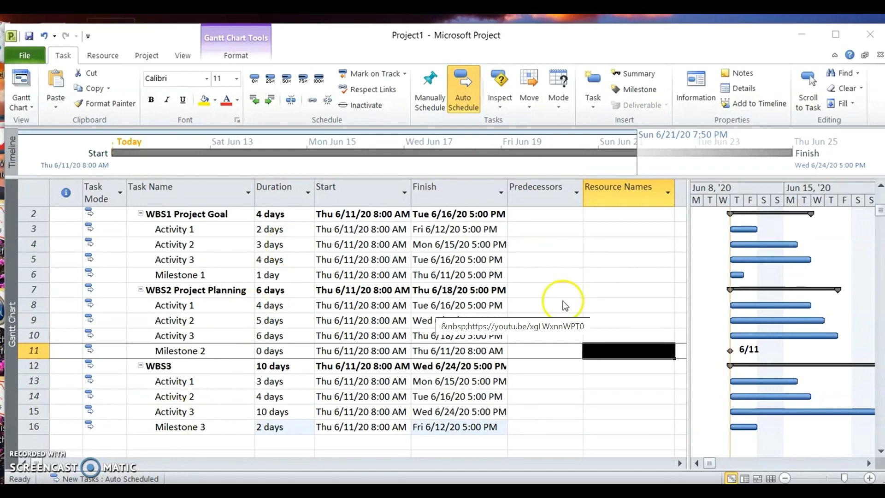
# - Set task 3 (Activity 1) as the predecessor of Activity 2 under WBS1 Project Goal
pyautogui.click(541, 230)
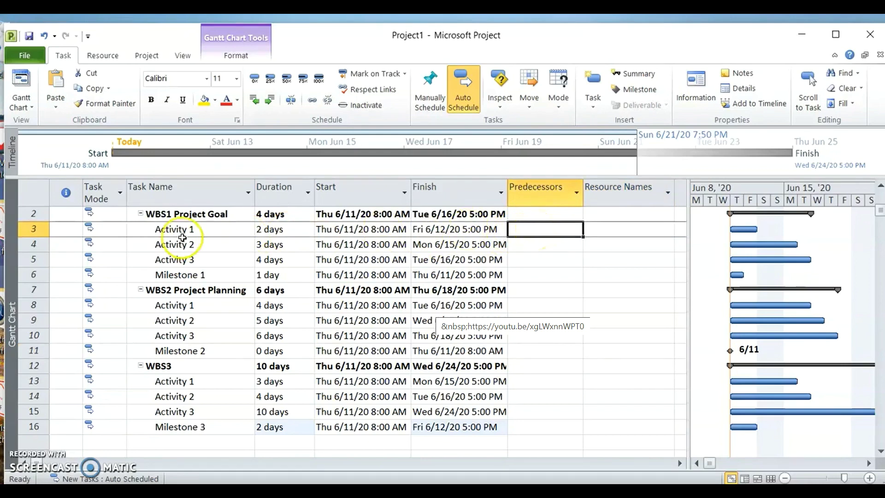
pyautogui.click(538, 247)
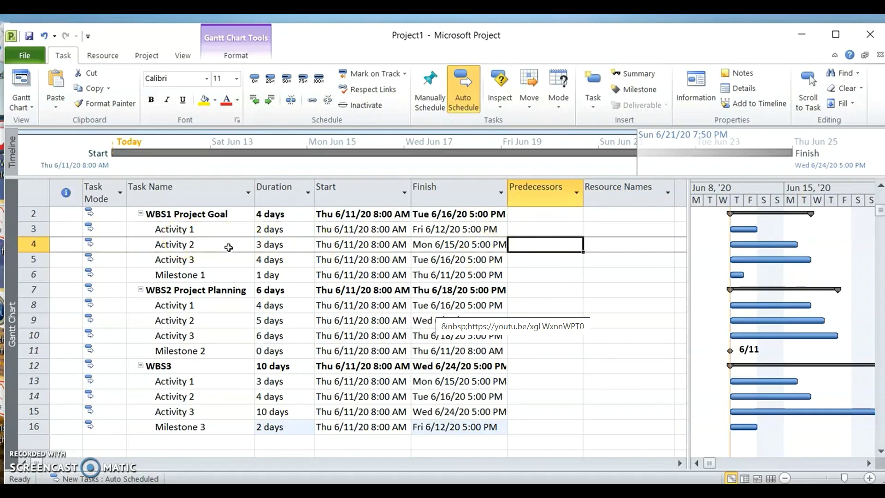
pyautogui.click(200, 229)
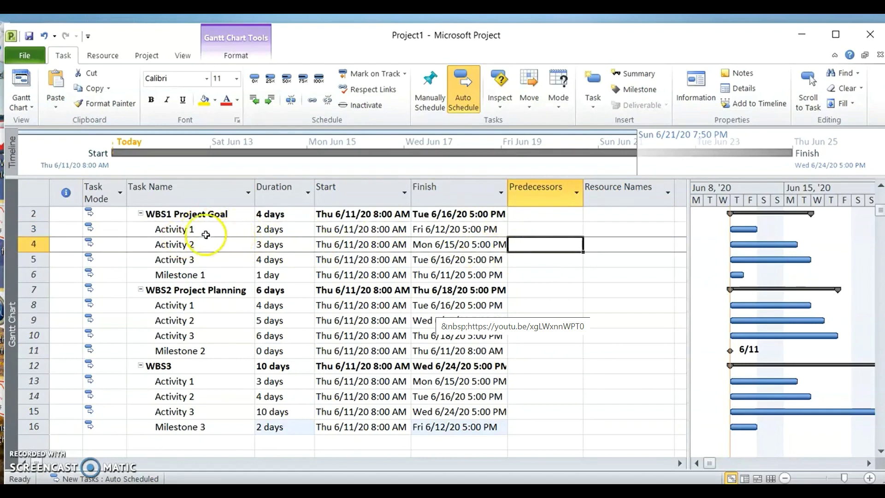
pyautogui.click(528, 246)
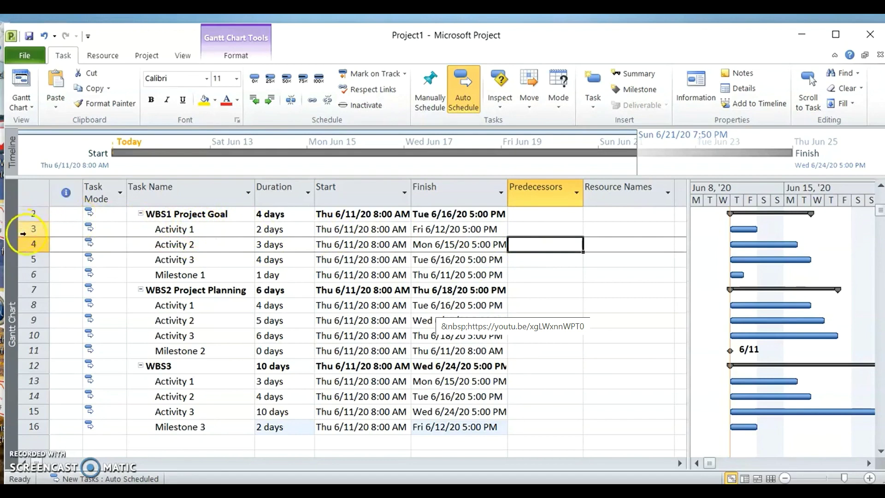
pyautogui.click(517, 243)
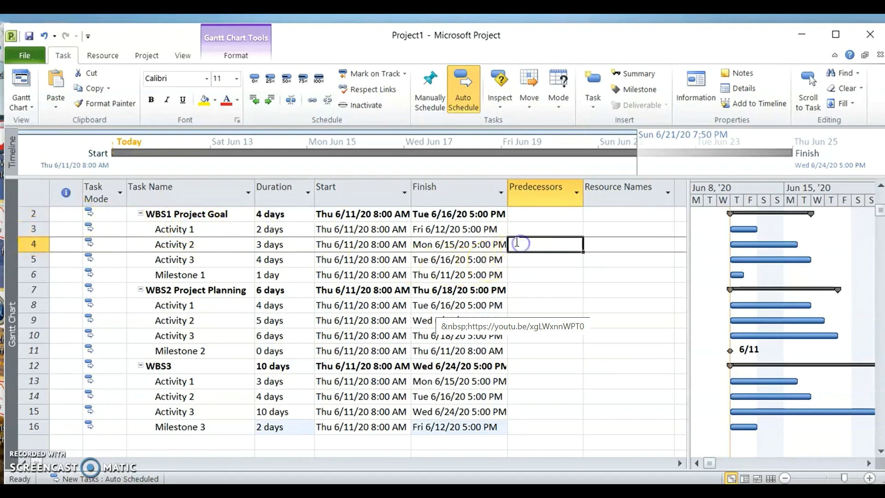
pyautogui.write('3')
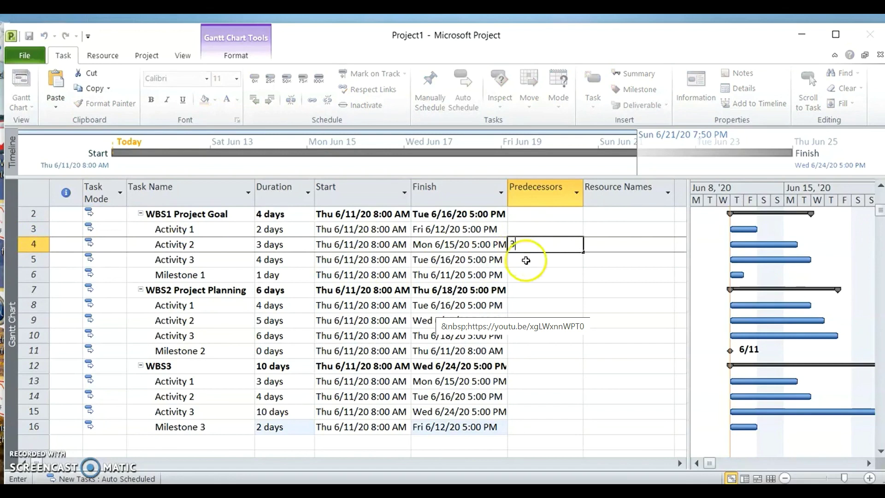
pyautogui.click(526, 260)
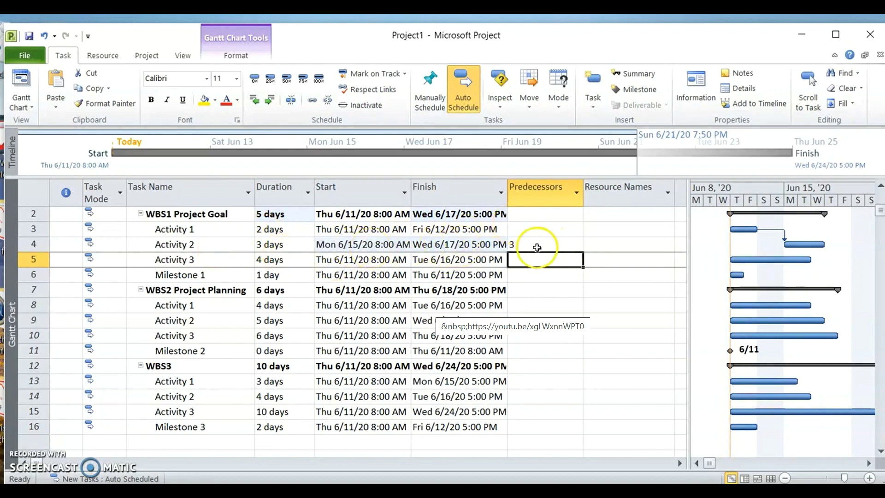
# - Set task 4 (Activity 2) as the predecessor of Activity 3 under WBS1 Project Goal
pyautogui.click(534, 245)
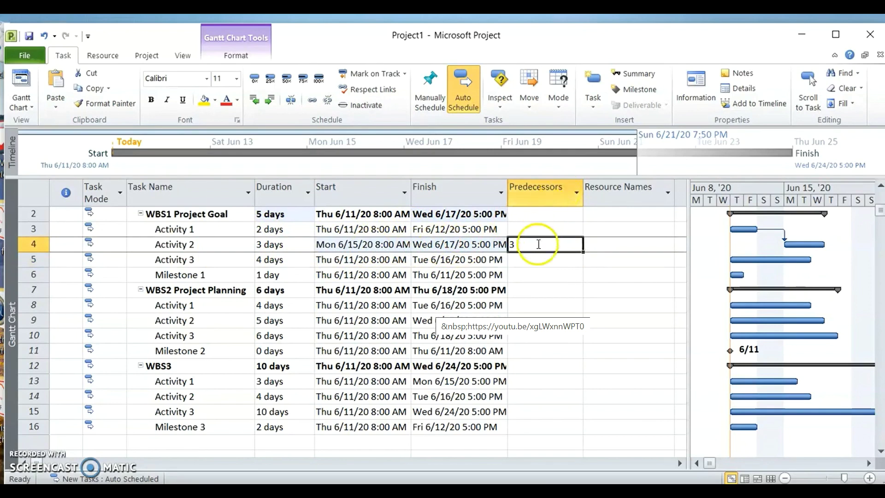
pyautogui.click(535, 260)
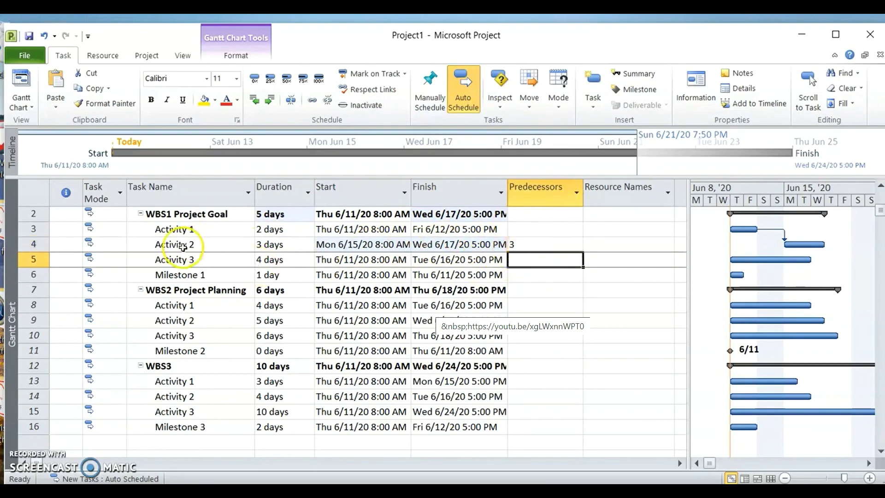
pyautogui.click(528, 258)
pyautogui.write('4')
pyautogui.click(533, 274)
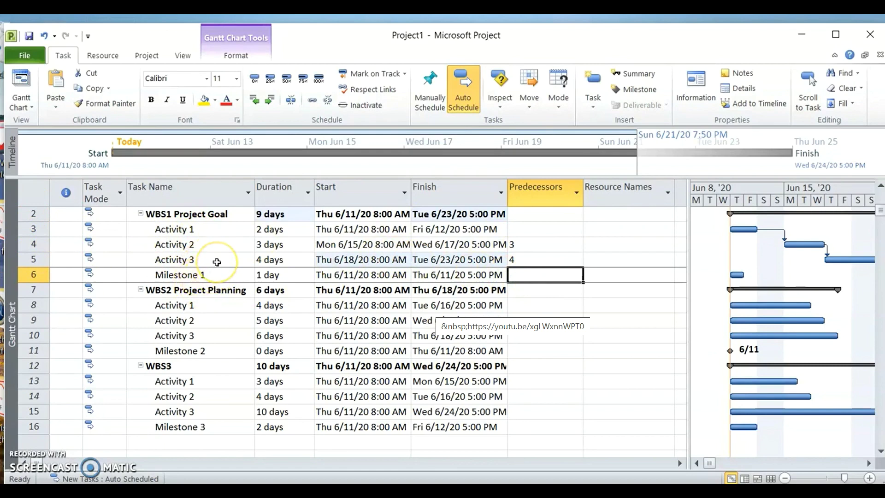
# - Set task 5 (Activity 3) as the predecessor of Milestone 1 and widen the Gantt chart area beside the task table
pyautogui.click(527, 277)
pyautogui.write('5')
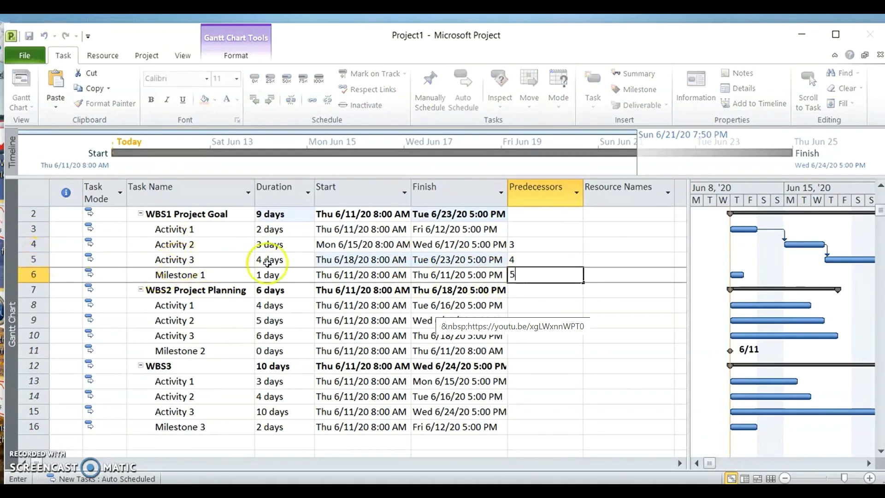
pyautogui.click(555, 280)
pyautogui.click(588, 277)
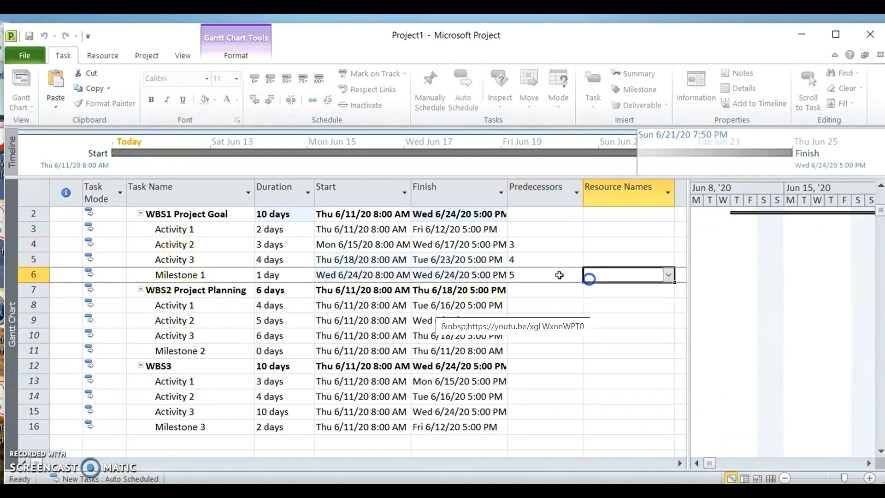
pyautogui.moveTo(692, 312); pyautogui.dragTo(592, 341)
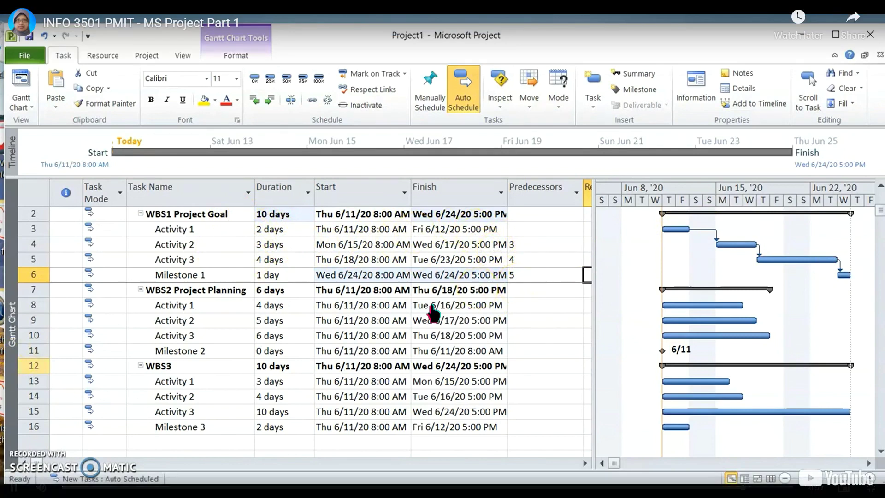
# - Set task 8 (Activity 1) as the predecessor of Activity 2 under WBS2 Project Planning
pyautogui.click(538, 303)
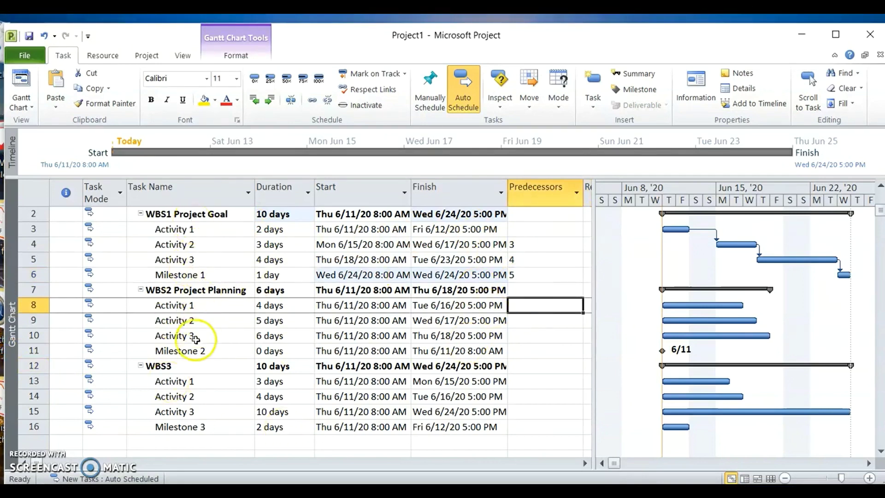
pyautogui.click(531, 308)
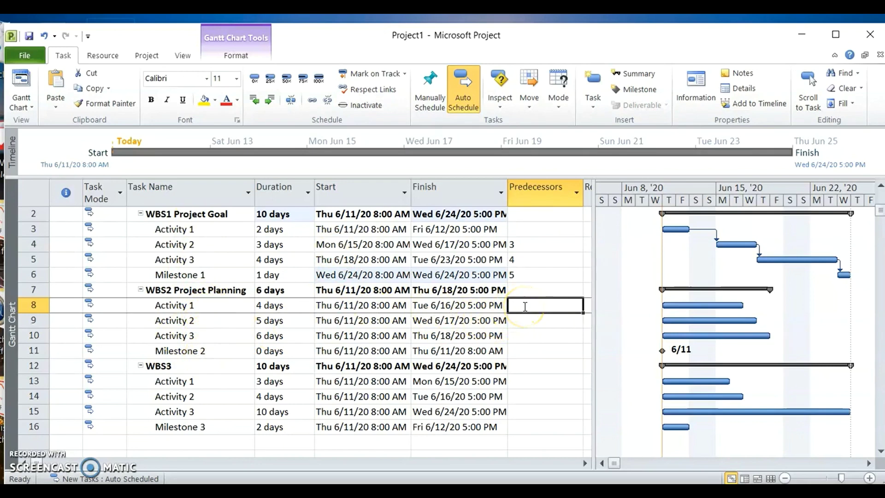
pyautogui.click(196, 324)
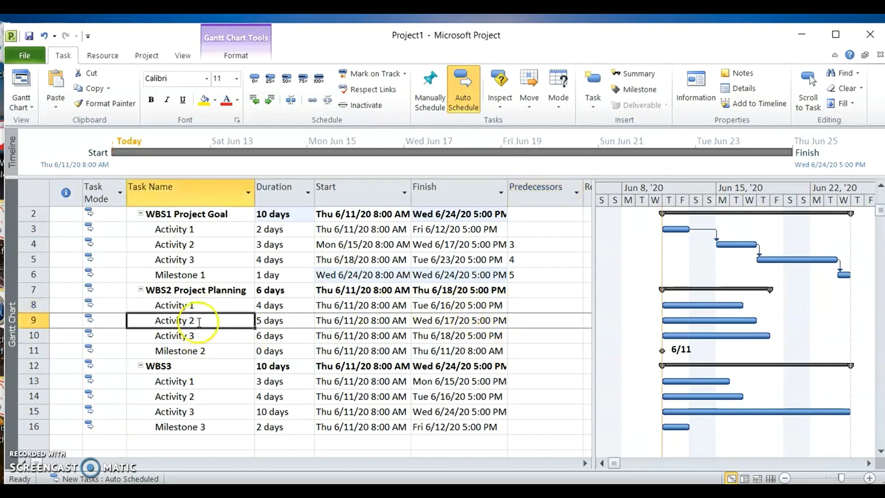
pyautogui.click(207, 306)
pyautogui.click(215, 323)
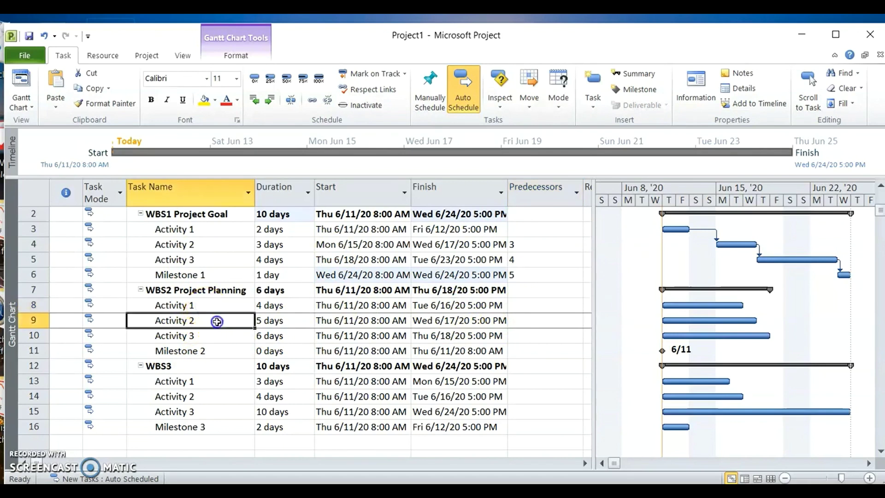
pyautogui.click(539, 324)
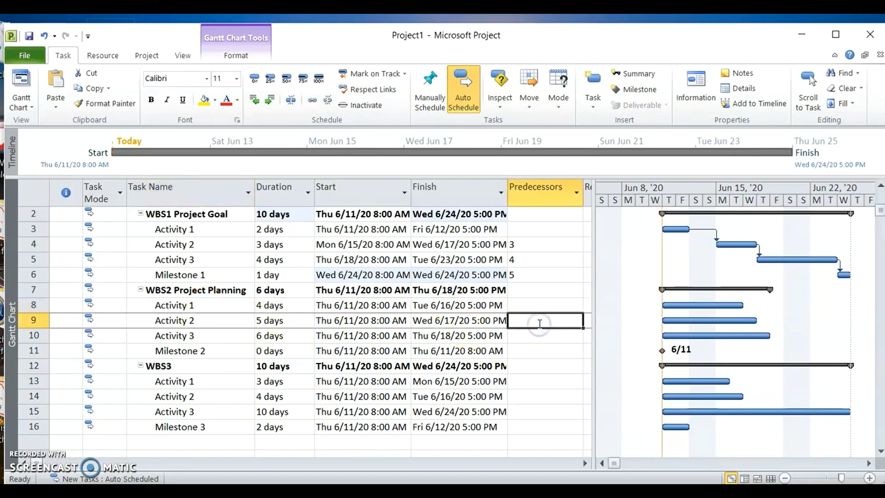
pyautogui.write('8')
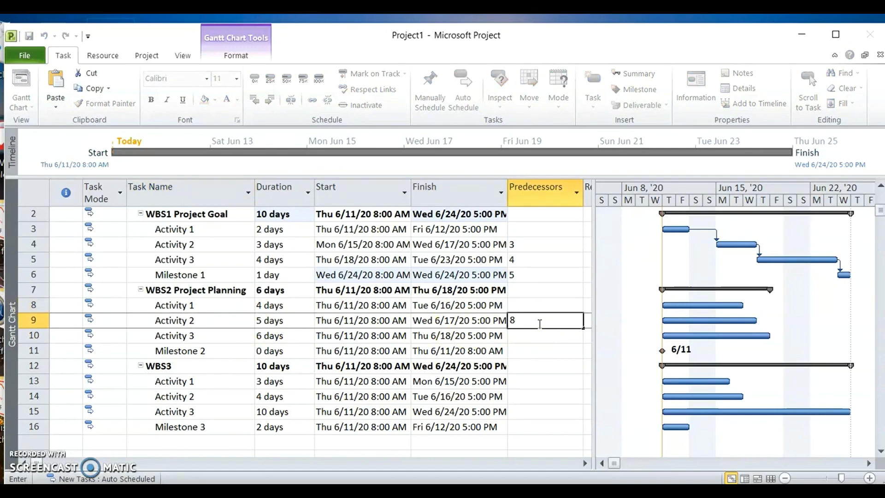
pyautogui.press('Return')
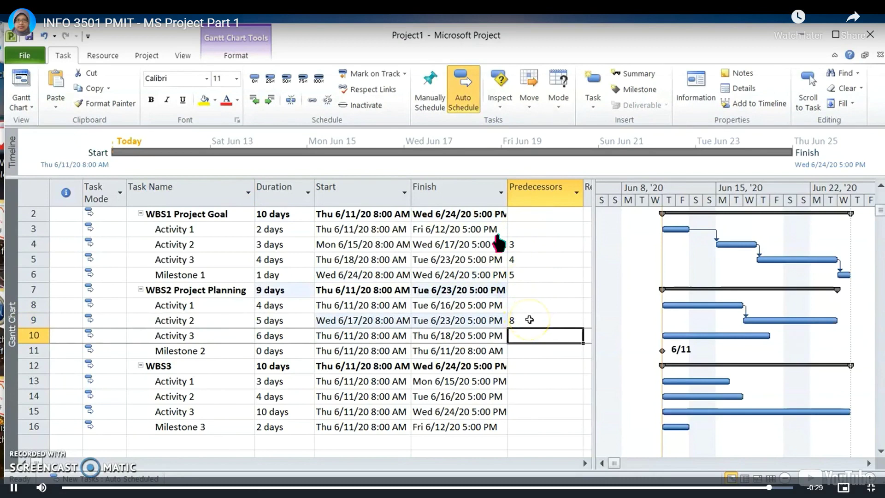
pyautogui.click(529, 319)
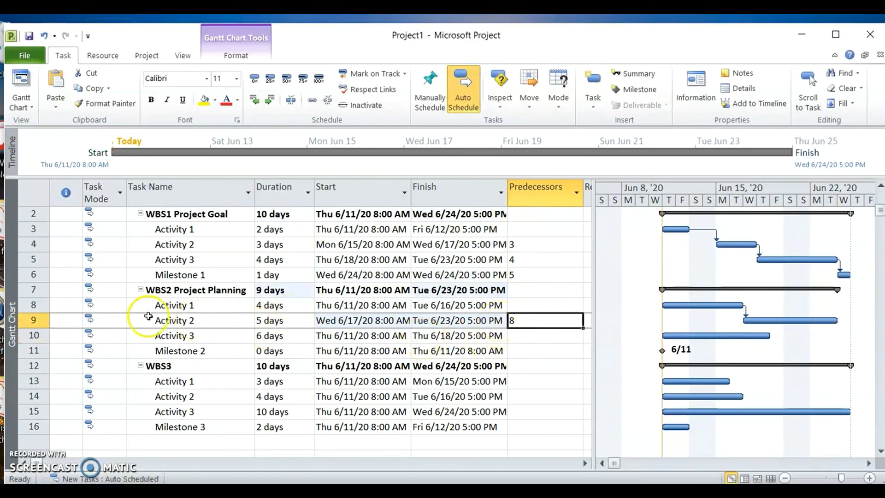
# - Link Activity 2, Activity 3 and Milestone 2 under WBS2 Project Planning in sequence
pyautogui.moveTo(216, 320); pyautogui.dragTo(228, 347)
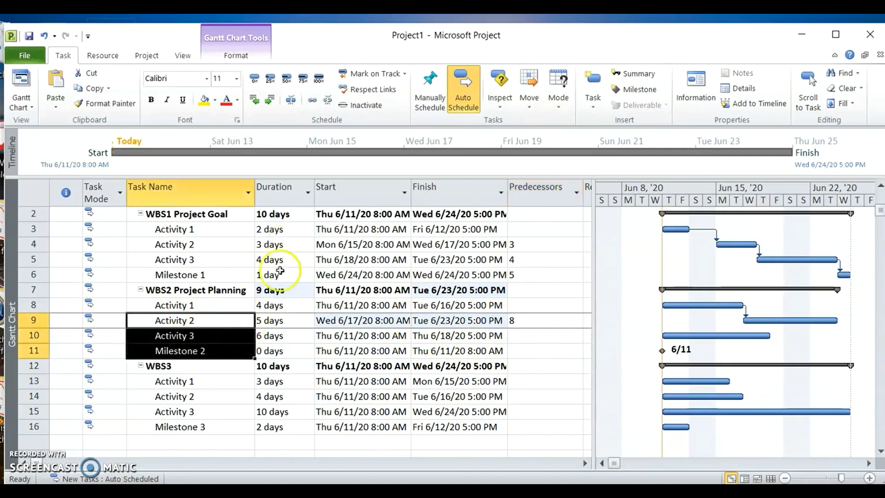
pyautogui.click(312, 102)
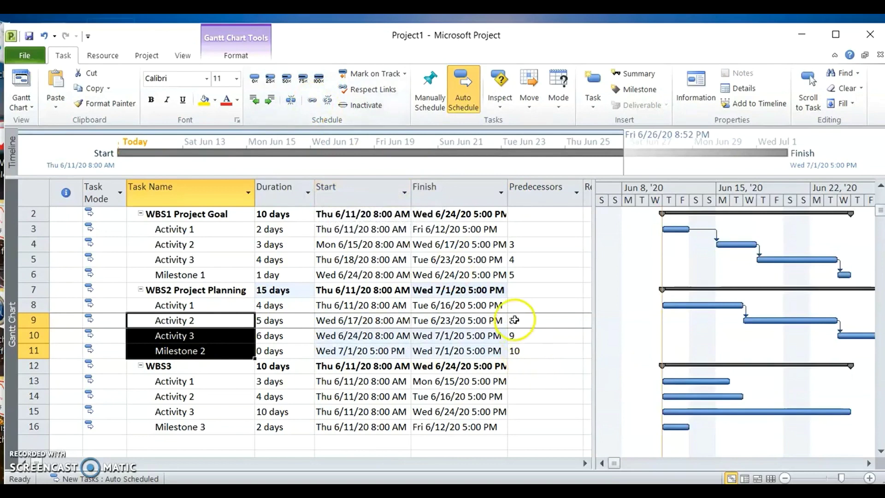
pyautogui.click(530, 339)
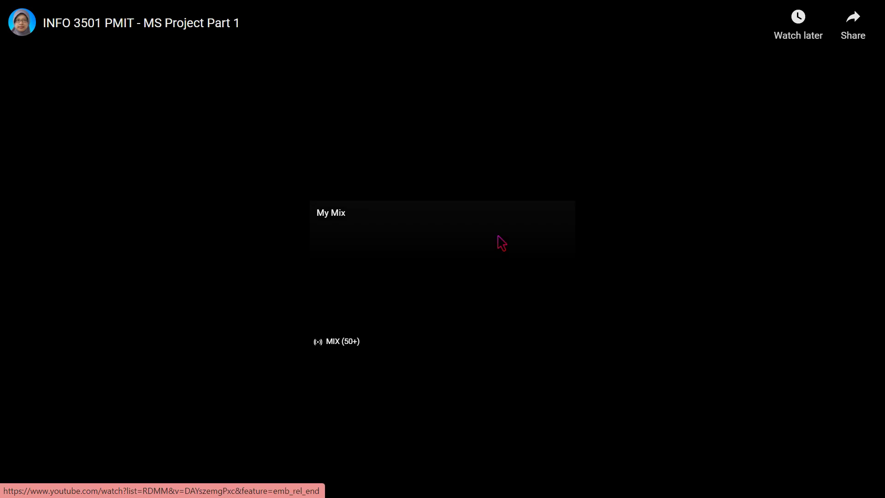
# - Leave the finished full-screen video and play the part 2 MS Project tutorial from the lesson page in full screen
pyautogui.press('Escape')
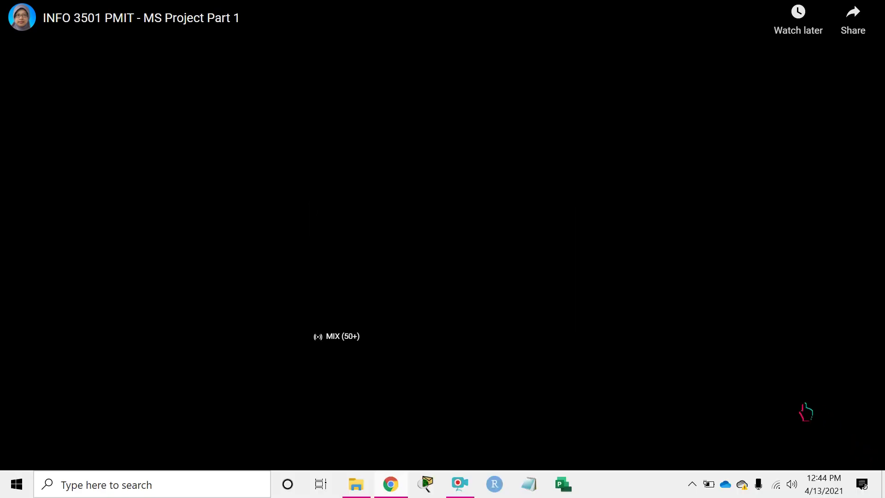
pyautogui.moveTo(881, 228)
pyautogui.mouseDown()
pyautogui.moveTo(882, 387)
pyautogui.moveTo(867, 234)
pyautogui.mouseUp()
pyautogui.click(361, 336)
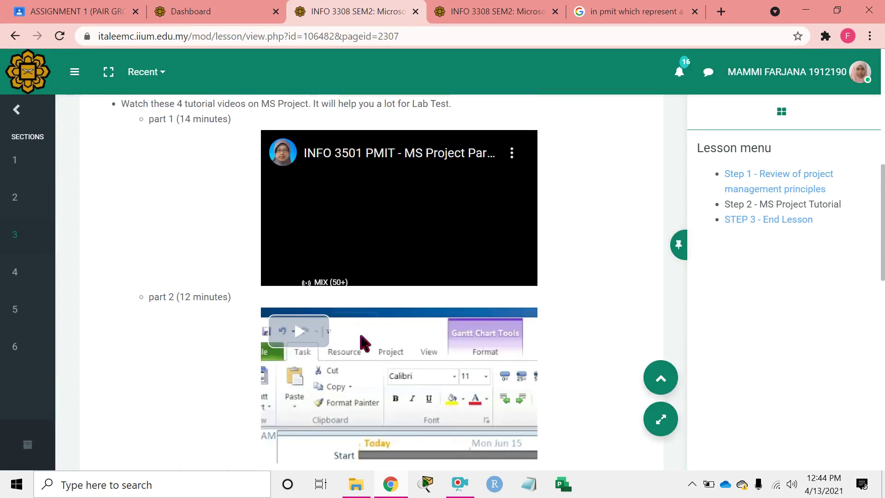
pyautogui.moveTo(882, 213); pyautogui.dragTo(882, 242)
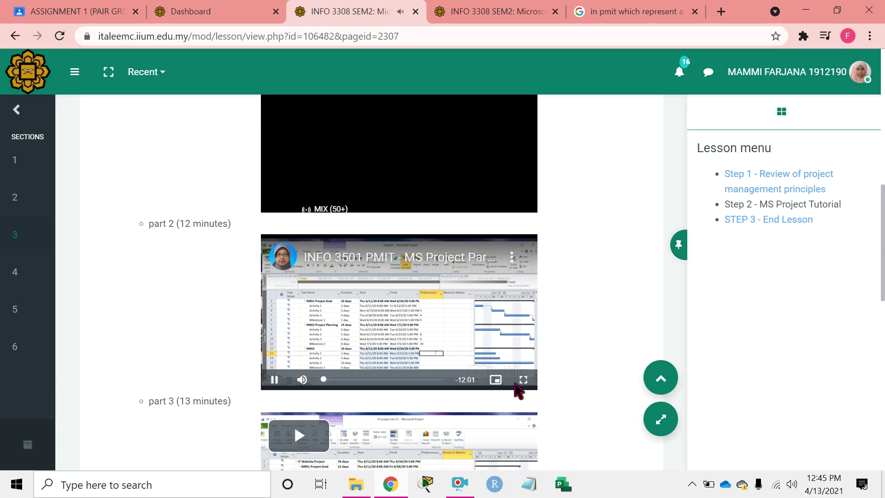
pyautogui.click(523, 379)
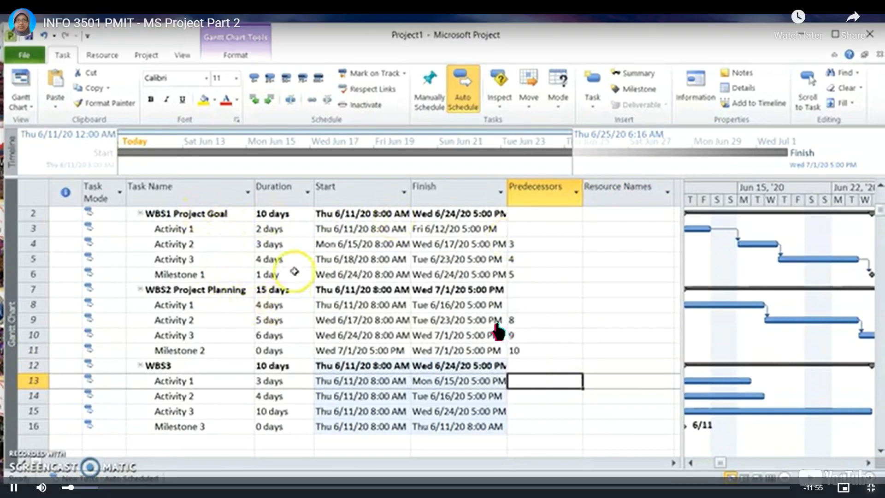
pyautogui.press('Escape')
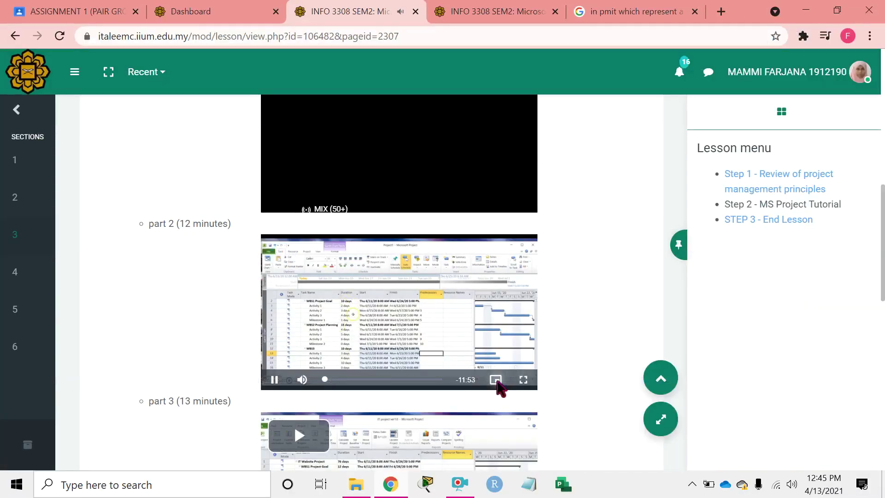
pyautogui.click(526, 380)
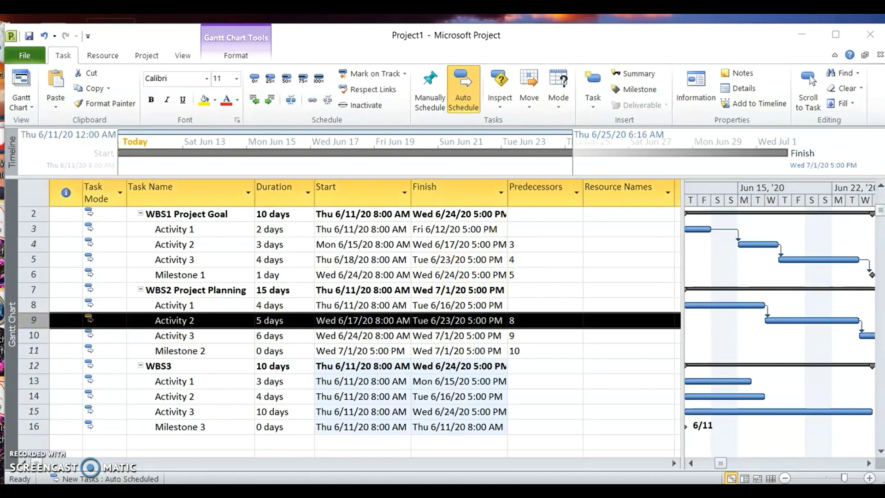
# - Change Activity 2's predecessor under WBS2 Project Planning to task 3 (Activity 1) with a Start-to-Start (SS) link
pyautogui.click(547, 321)
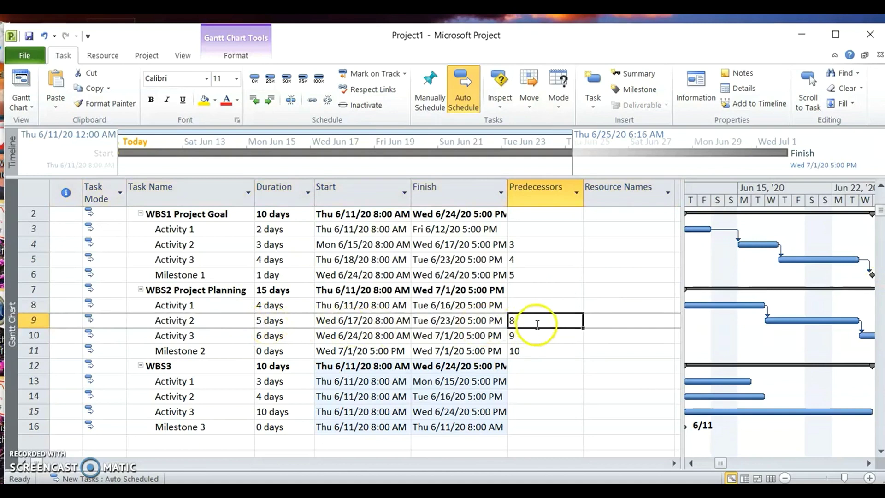
pyautogui.doubleClick(235, 321)
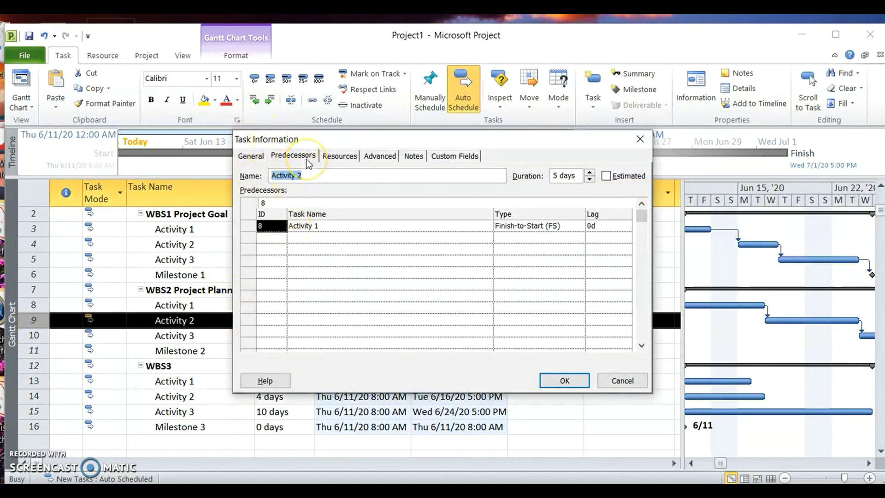
pyautogui.click(410, 226)
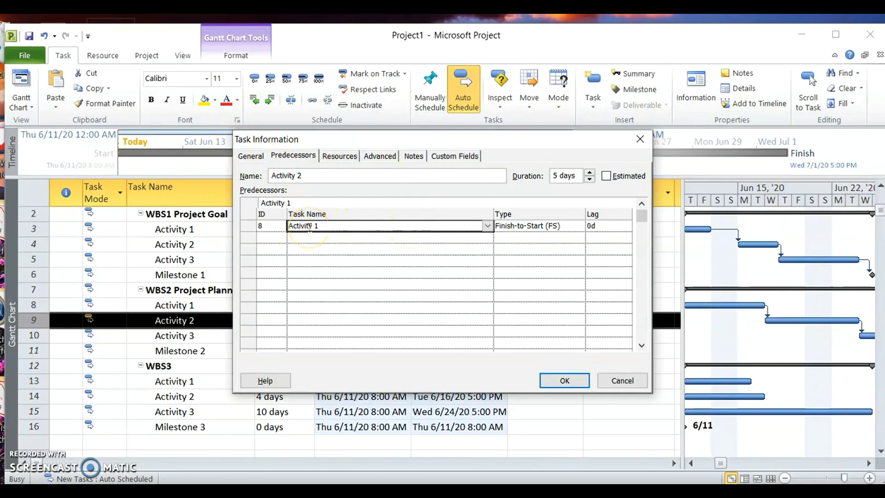
pyautogui.click(487, 226)
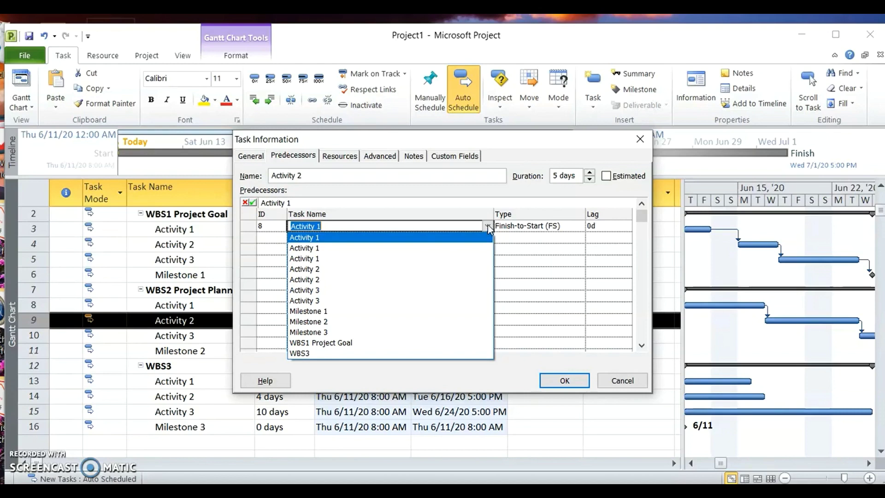
pyautogui.click(487, 225)
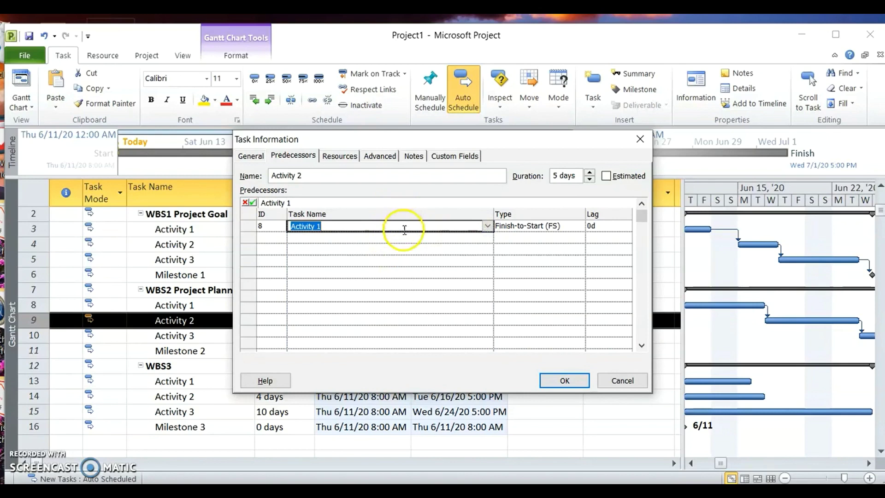
pyautogui.click(575, 226)
pyautogui.click(579, 226)
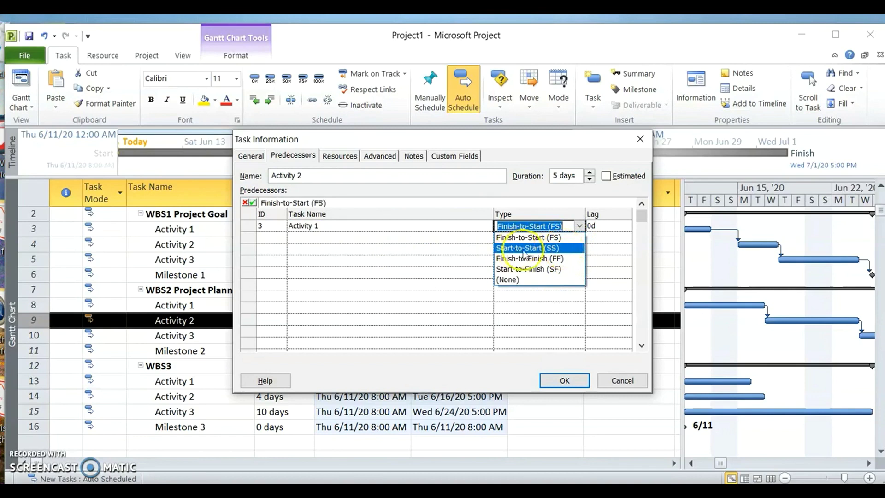
pyautogui.click(546, 255)
pyautogui.click(549, 250)
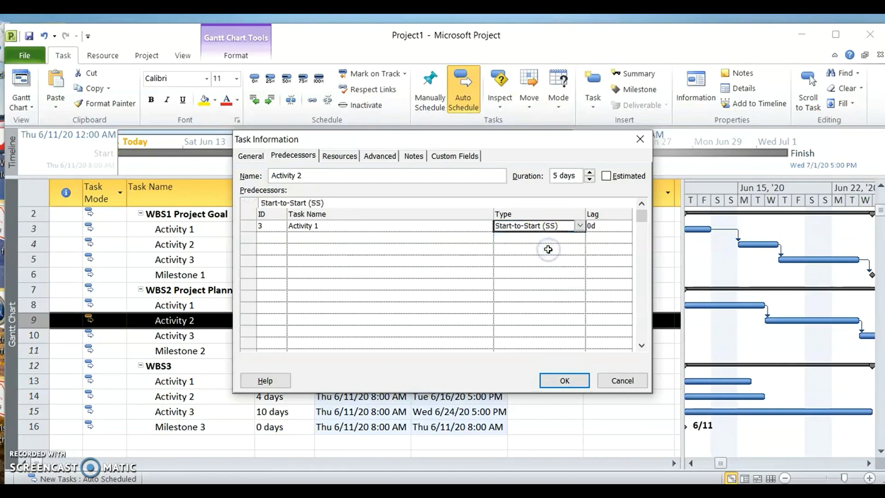
pyautogui.click(561, 383)
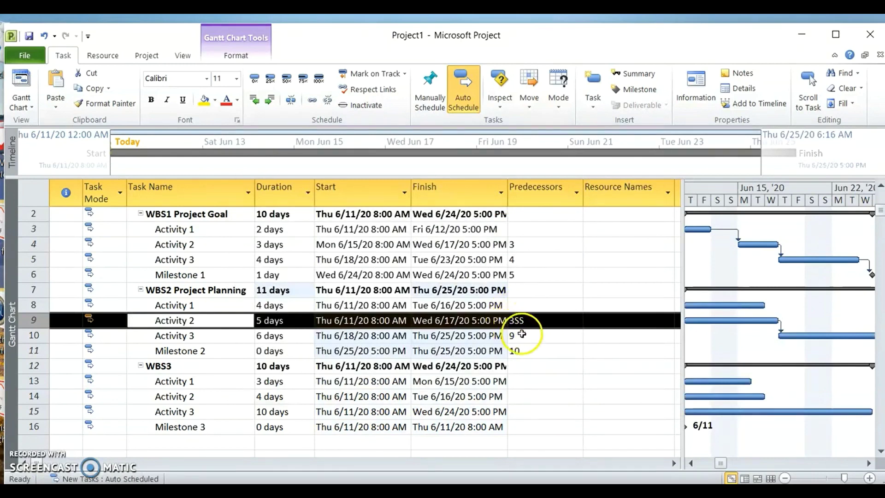
# - Widen the Gantt chart area and examine the link drawn to Activity 2 under WBS2 Project Planning
pyautogui.click(521, 335)
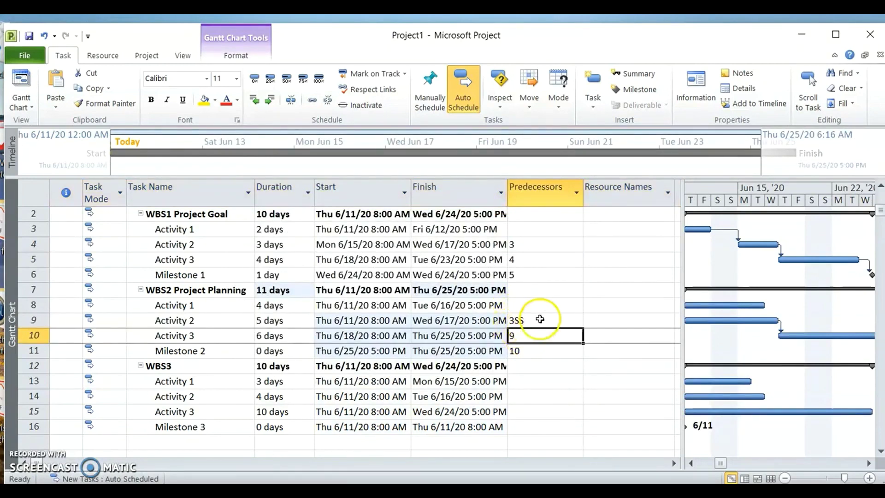
pyautogui.moveTo(681, 369); pyautogui.dragTo(620, 383)
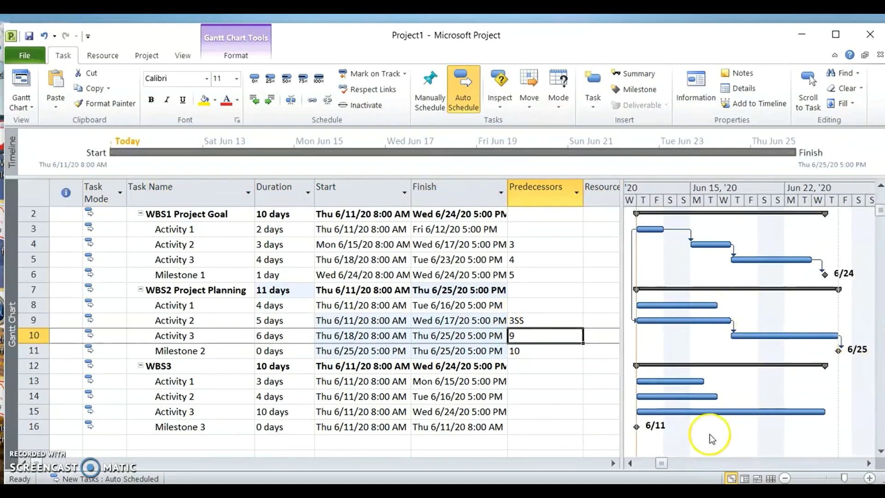
pyautogui.click(630, 464)
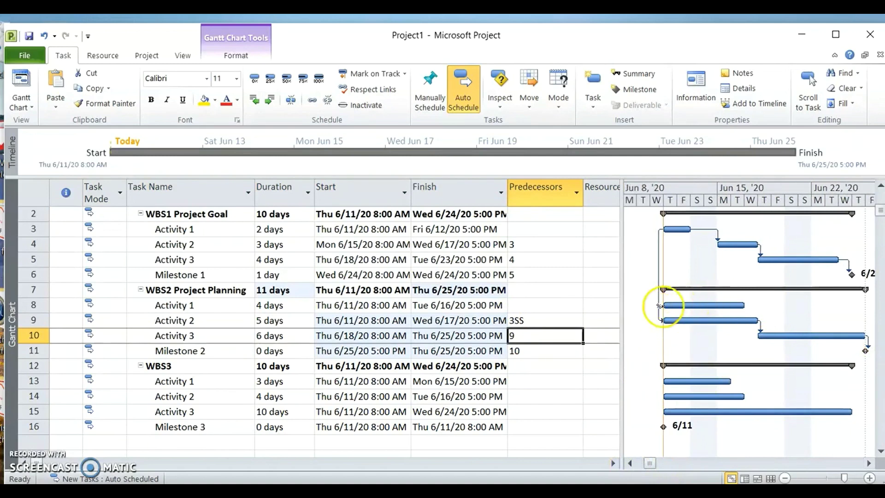
# - Set Activity 3's link to Activity 2 under WBS2 Project Planning to Finish-to-Finish (FF)
pyautogui.click(553, 336)
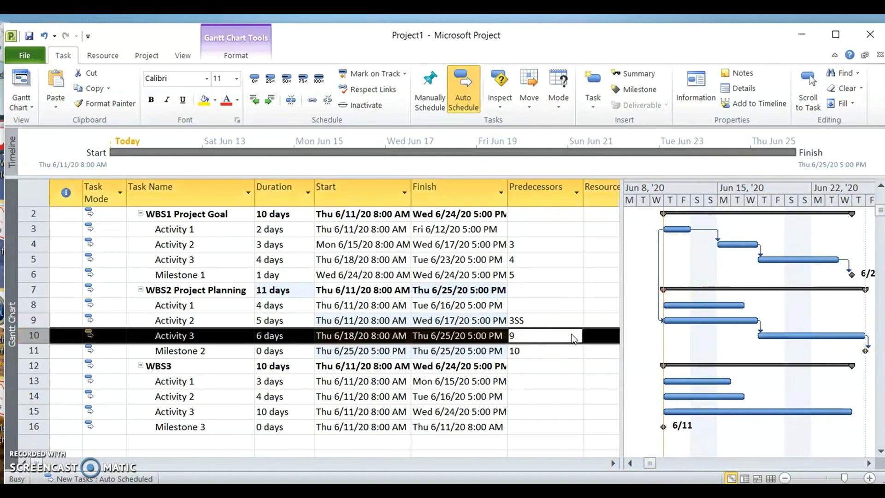
pyautogui.doubleClick(576, 335)
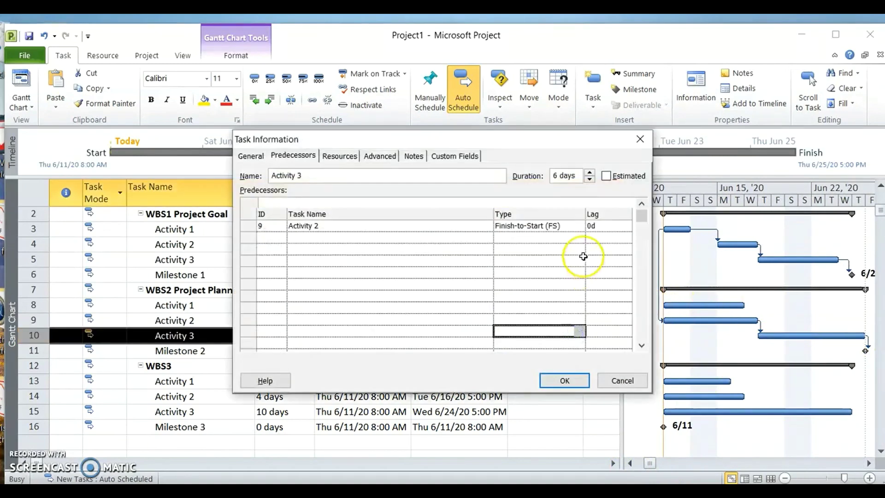
pyautogui.click(571, 225)
pyautogui.click(580, 228)
pyautogui.click(579, 228)
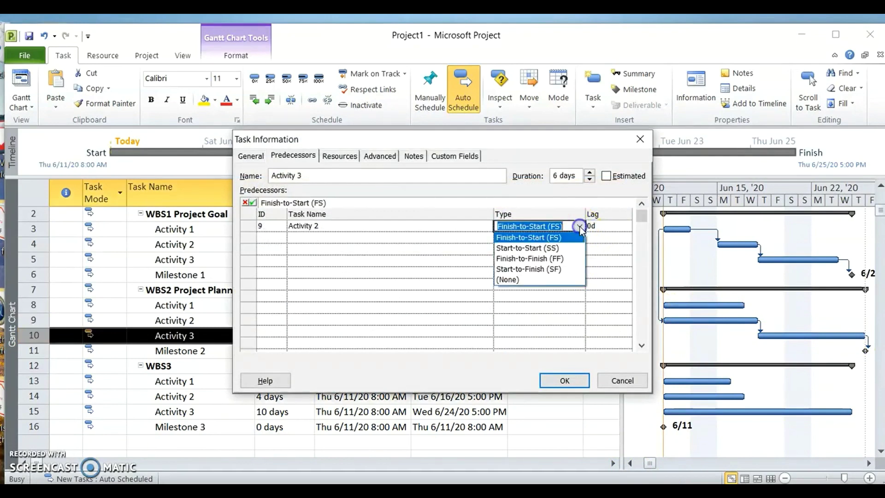
pyautogui.click(559, 257)
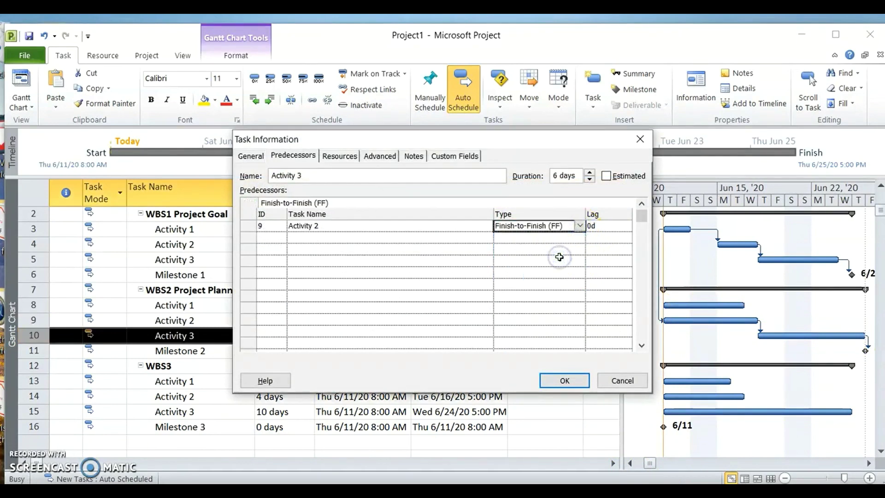
pyautogui.click(563, 380)
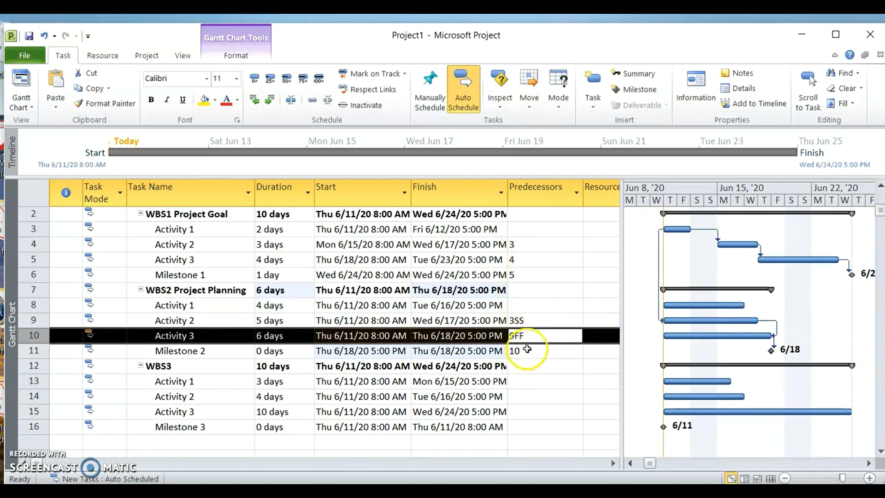
# - Link Activity 1, Activity 2, Activity 3 and Milestone 3 under WBS3 in sequence
pyautogui.click(531, 384)
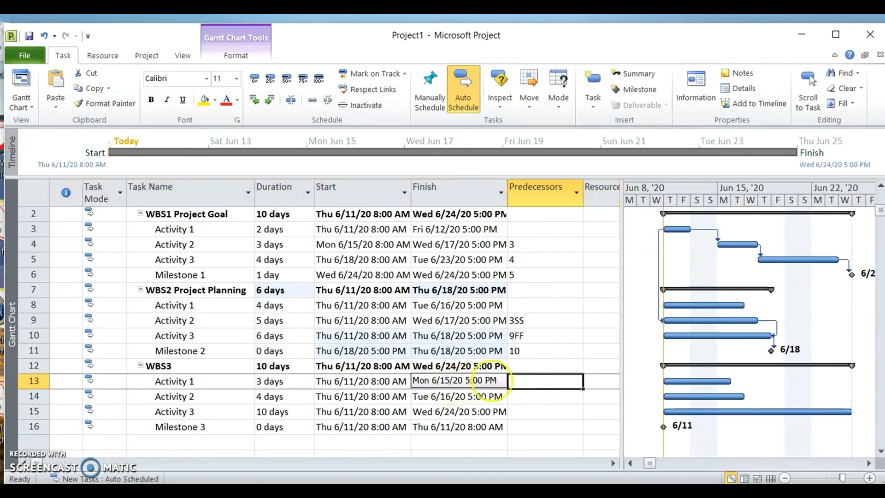
pyautogui.moveTo(440, 382); pyautogui.dragTo(453, 427)
pyautogui.click(545, 412)
pyautogui.moveTo(233, 383); pyautogui.dragTo(235, 424)
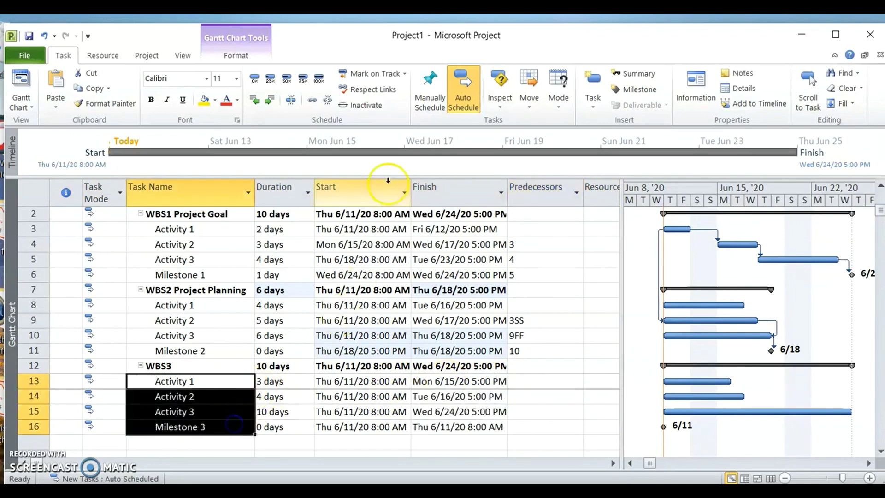
pyautogui.click(312, 101)
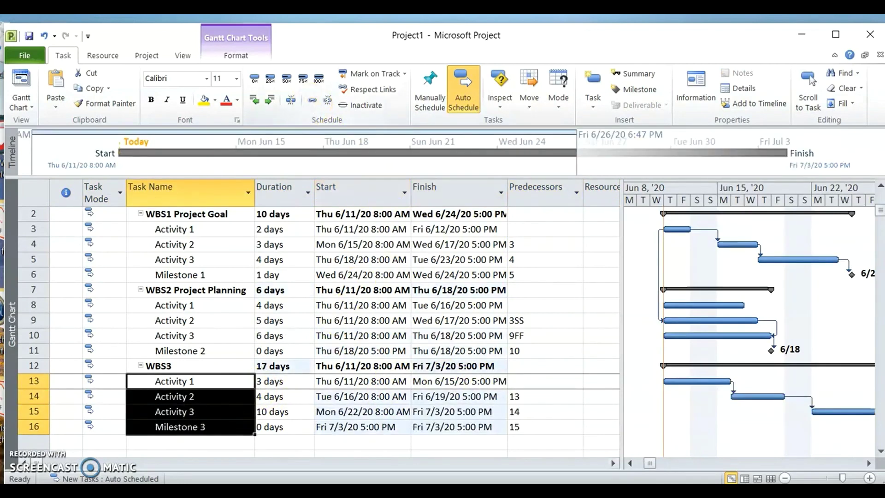
# - Set a lag of 1d on Activity 2's link to its predecessor, Activity 1, under WBS3
pyautogui.click(564, 395)
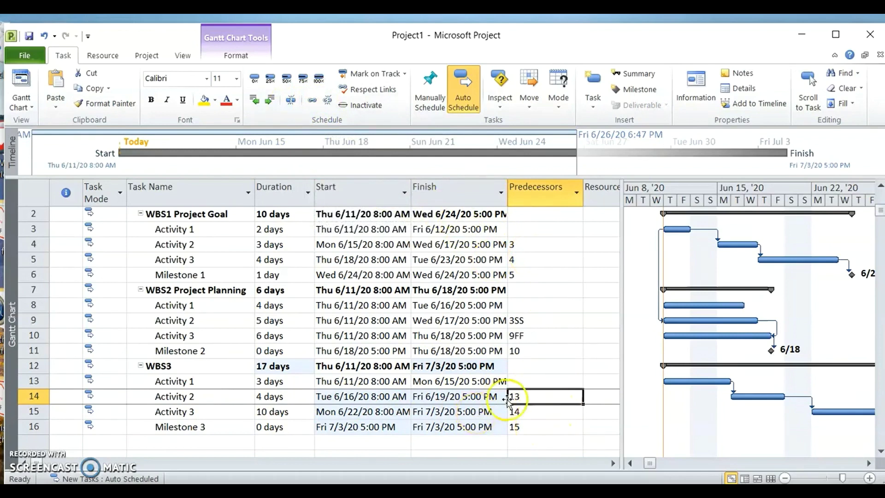
pyautogui.click(220, 396)
pyautogui.doubleClick(230, 397)
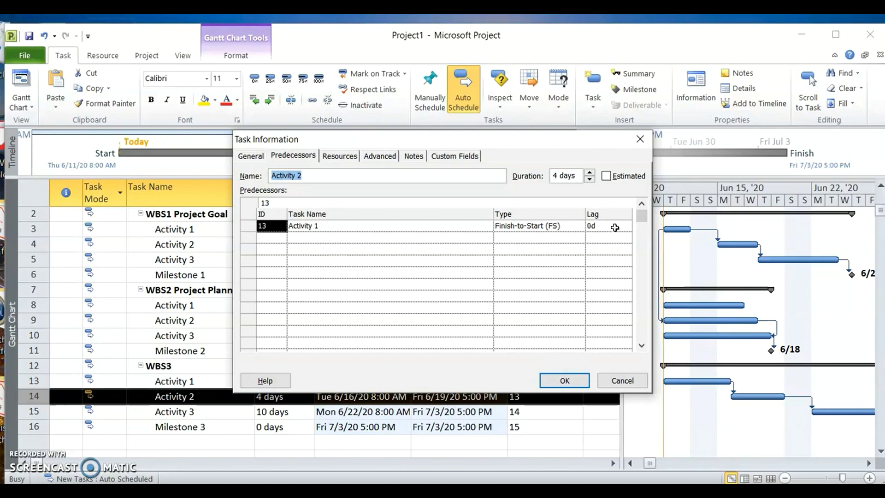
pyautogui.click(614, 227)
pyautogui.click(625, 223)
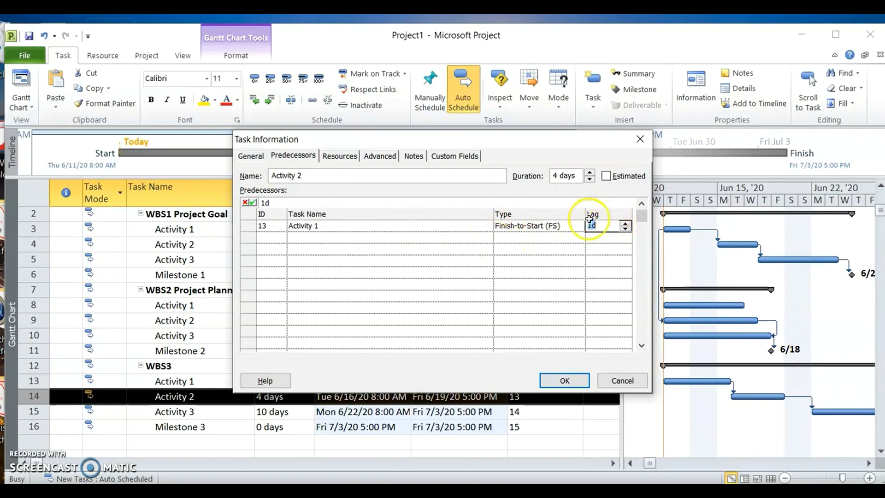
pyautogui.click(571, 380)
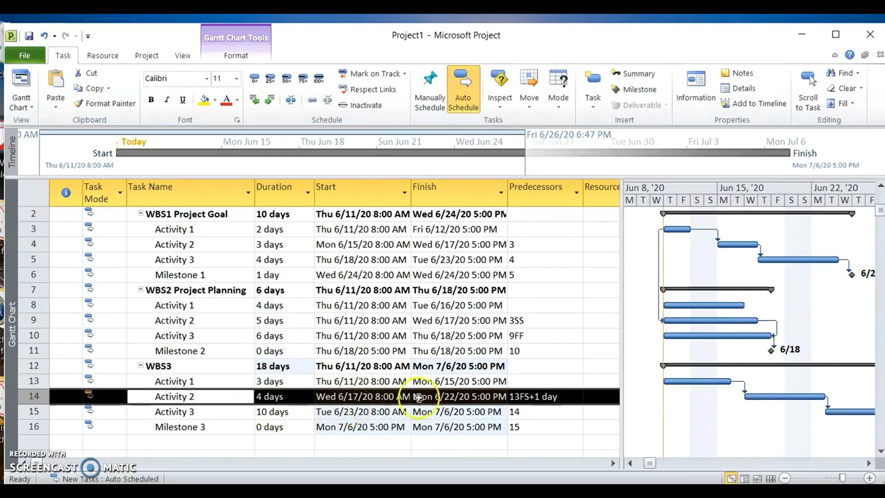
# - Check the finish date of Activity 2 and the predecessors of Activity 2, Activity 3 and Milestone 3 under WBS3
pyautogui.click(447, 398)
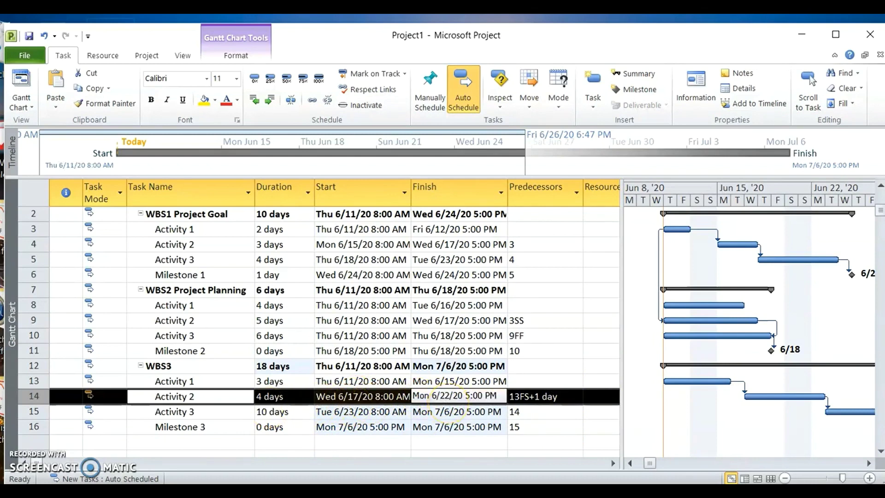
pyautogui.click(543, 400)
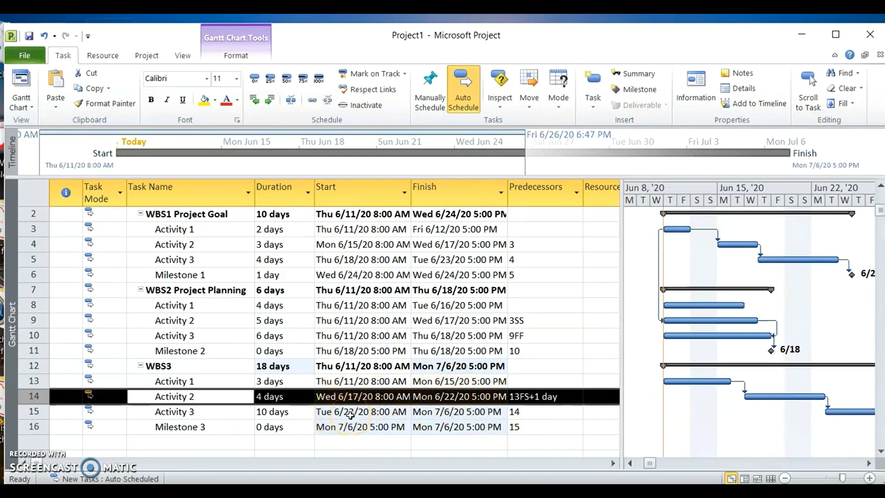
pyautogui.click(569, 416)
pyautogui.click(556, 431)
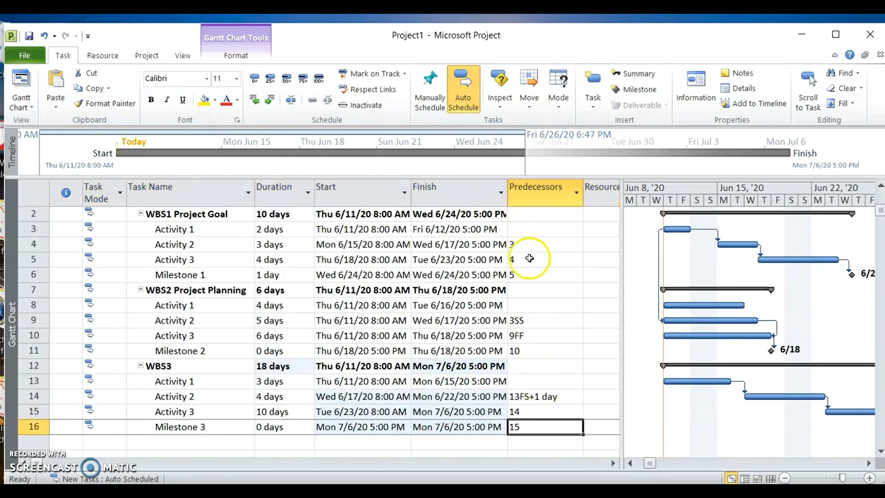
# - Review the available link types and the lag setting of Activity 3's predecessor under WBS2 Project Planning
pyautogui.doubleClick(211, 336)
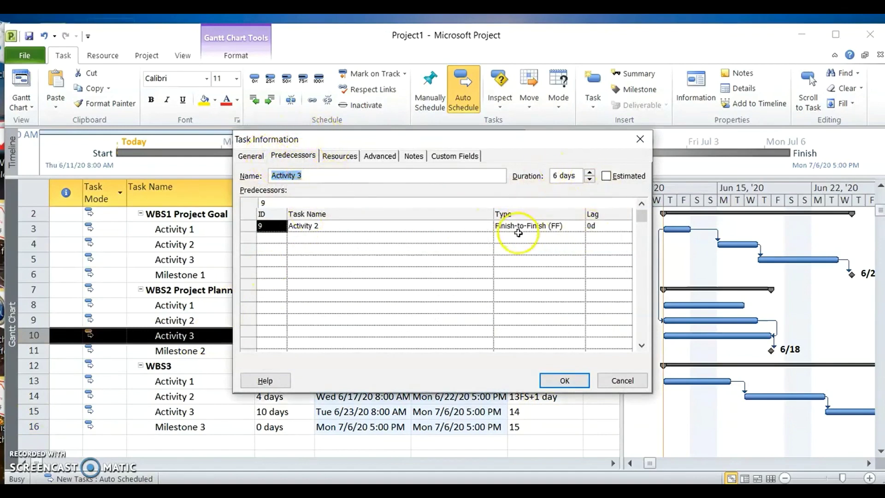
pyautogui.click(573, 226)
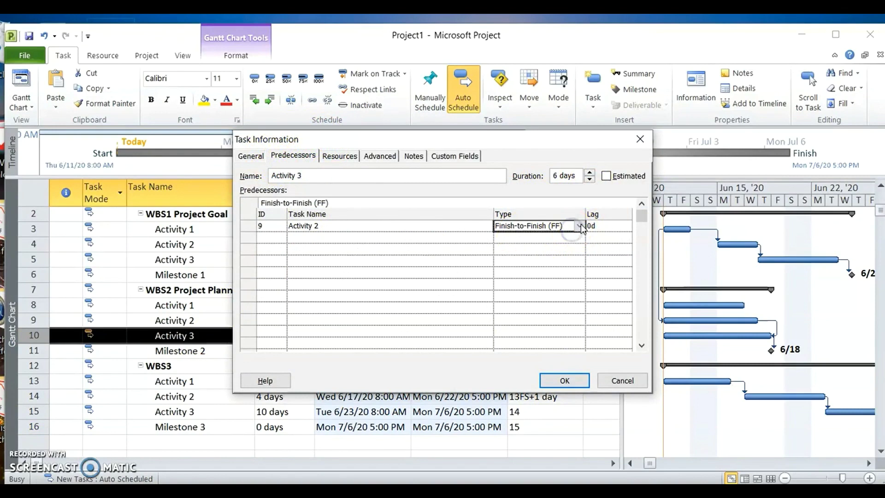
pyautogui.click(581, 226)
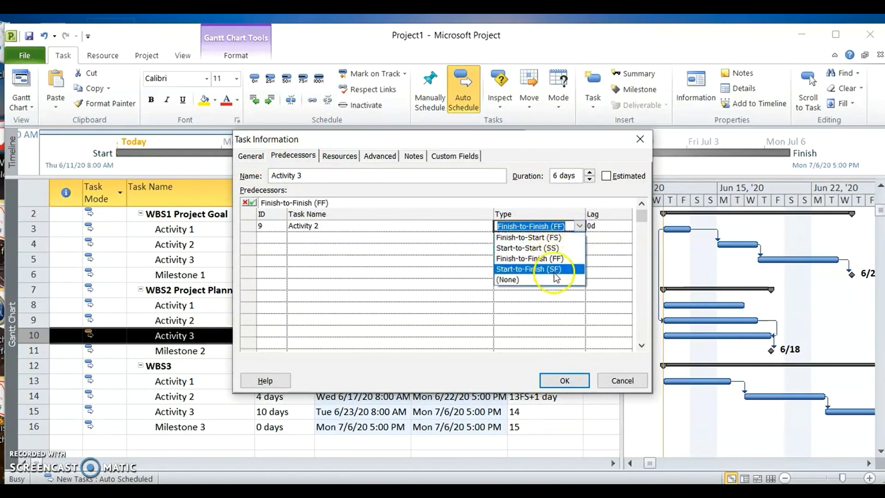
pyautogui.click(611, 223)
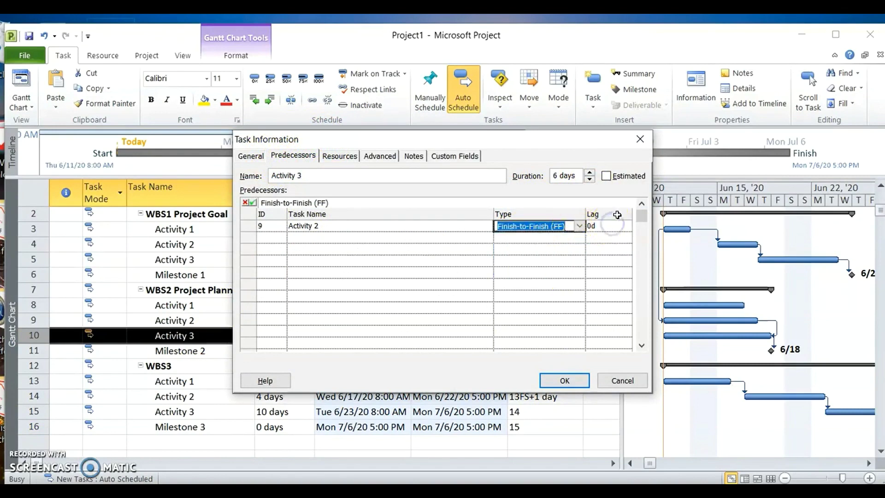
pyautogui.click(606, 228)
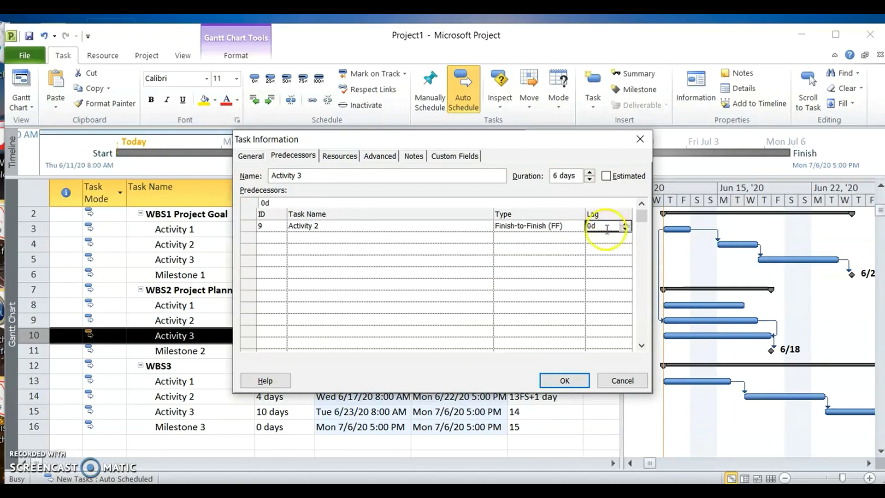
pyautogui.click(564, 381)
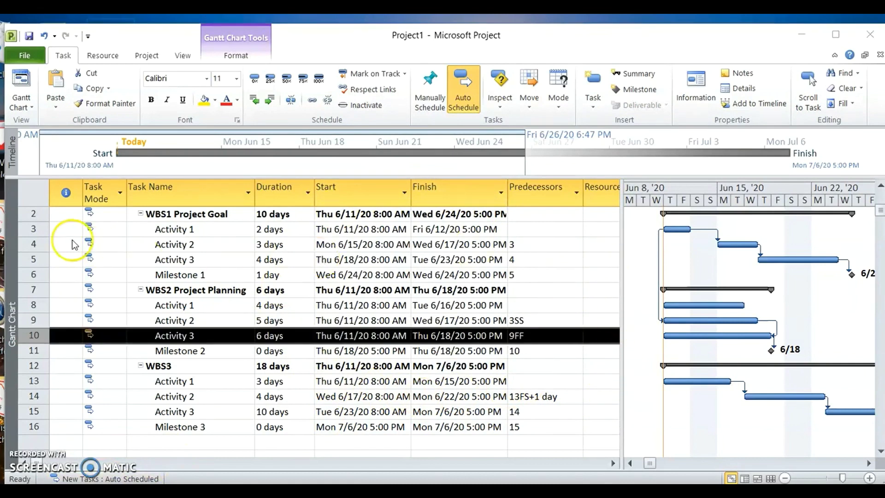
# - Widen the task table to show the full Resource Names column and enter a person's name as the resource for Activity 1 under WBS1 Project Goal
pyautogui.click(618, 287)
pyautogui.moveTo(621, 288); pyautogui.dragTo(697, 306)
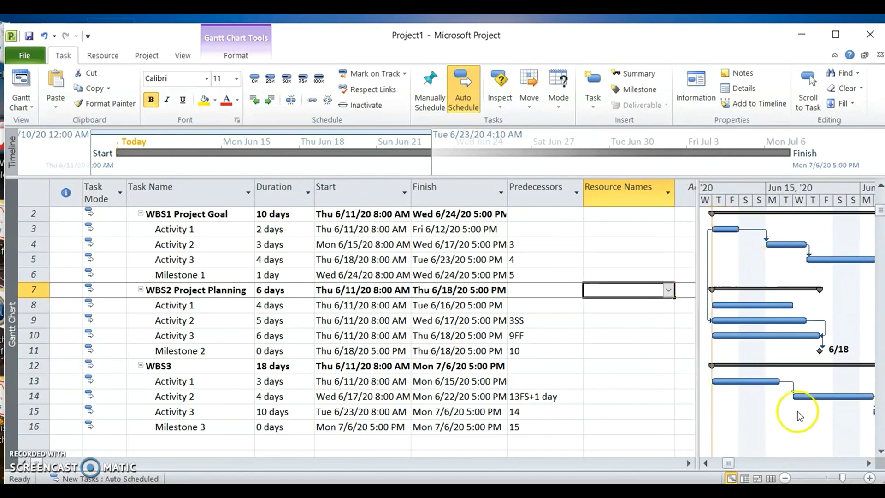
pyautogui.click(621, 228)
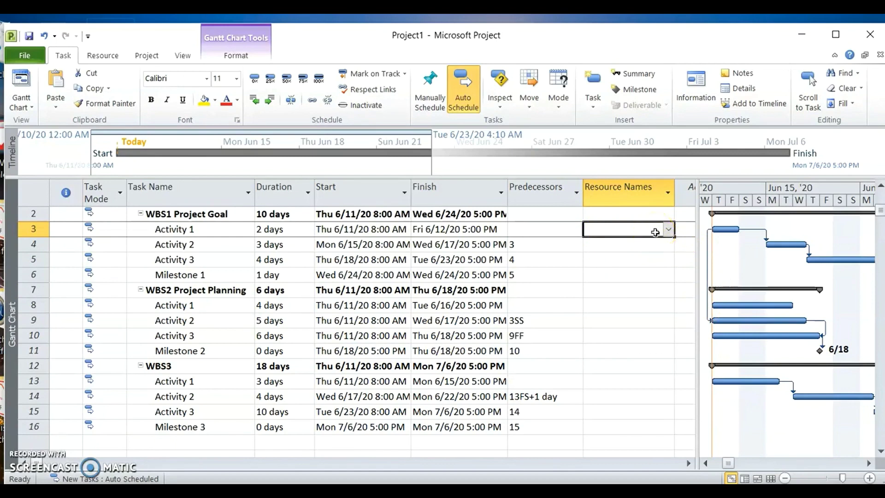
pyautogui.write('ali')
pyautogui.press('Return')
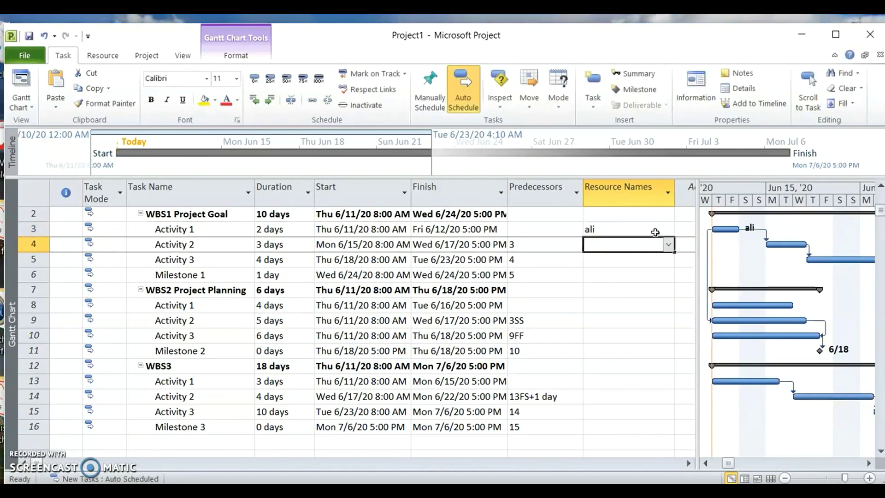
# - Under WBS1 Project Goal, enter a different person's name as resource for Activity 2 and Activity 3, and assign "all" to Milestone 1
pyautogui.write('ahma')
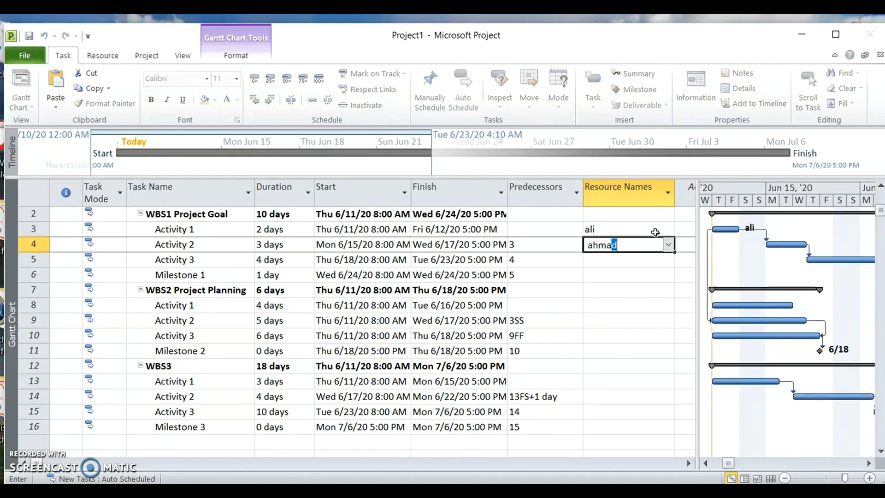
pyautogui.write('d')
pyautogui.press('Return')
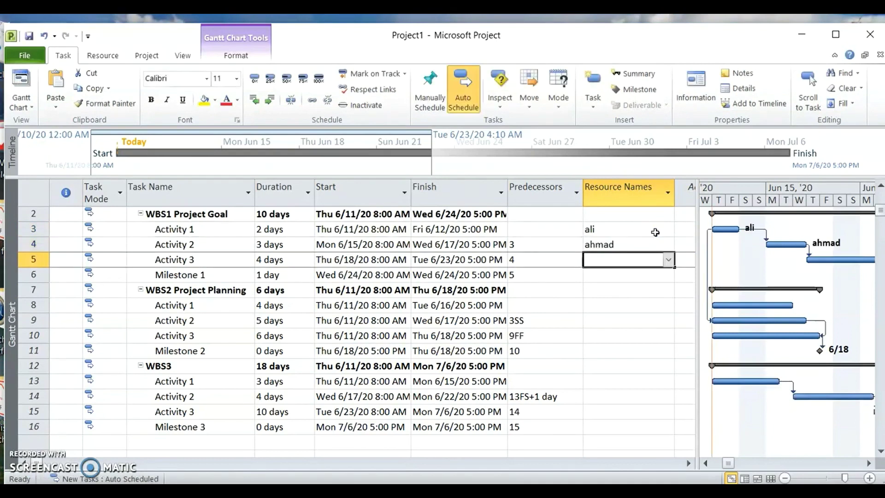
pyautogui.write('siti')
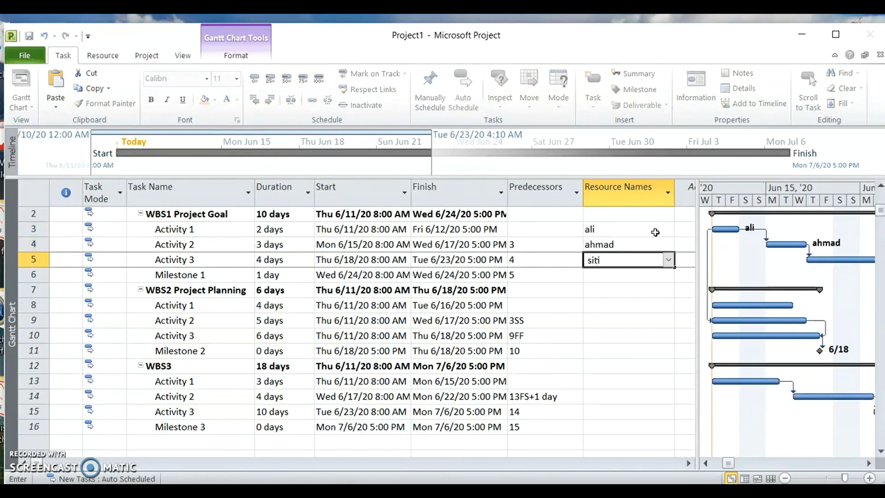
pyautogui.press('Return')
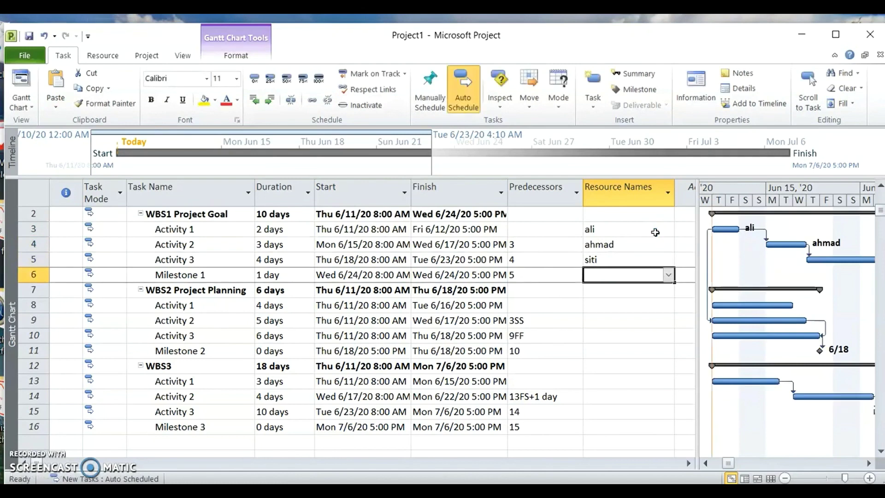
pyautogui.write('all')
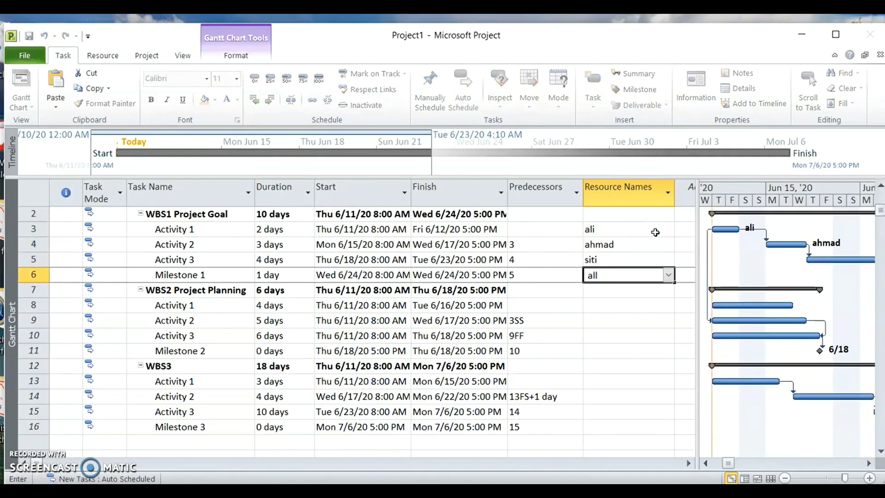
pyautogui.press('Return')
pyautogui.press('Return')
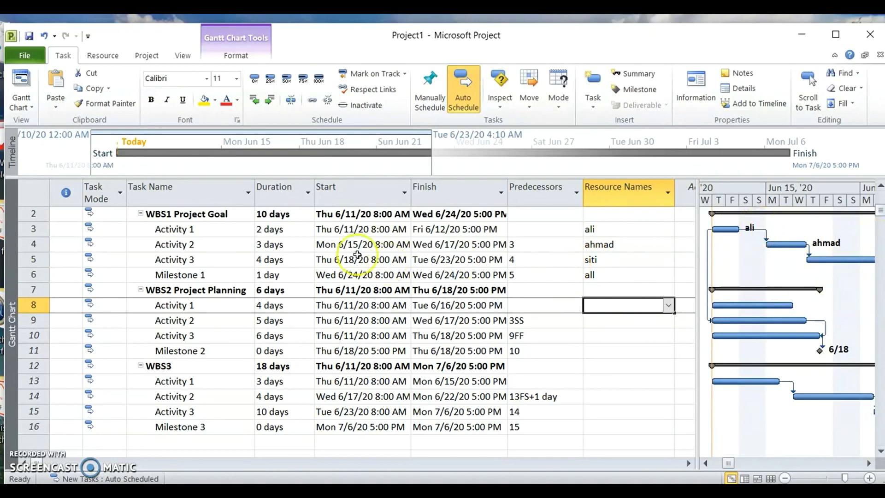
# - Under WBS2 Project Planning, assign WBS1 Activity 1's resource to Activities 1, 2 and 3, and "all" to Milestone 2
pyautogui.click(627, 309)
pyautogui.write('ali')
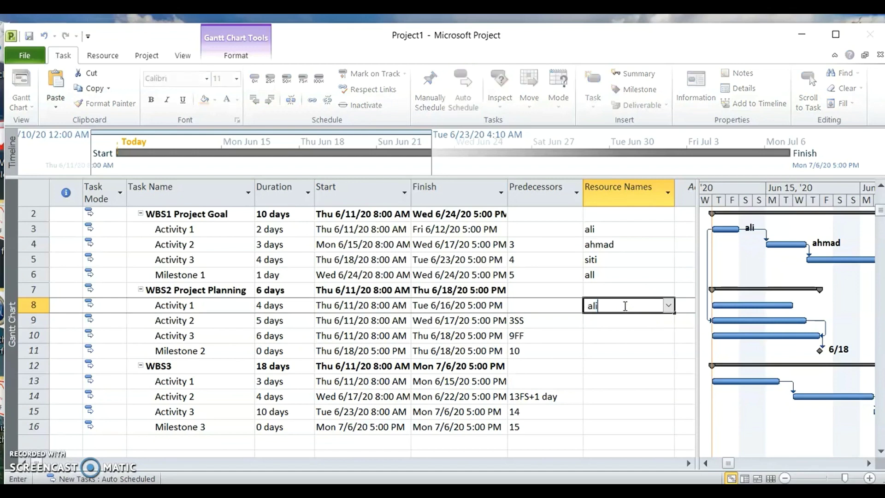
pyautogui.press('Return')
pyautogui.write('ali')
pyautogui.press('Return')
pyautogui.write('ali')
pyautogui.press('Return')
pyautogui.write('all')
pyautogui.press('Return')
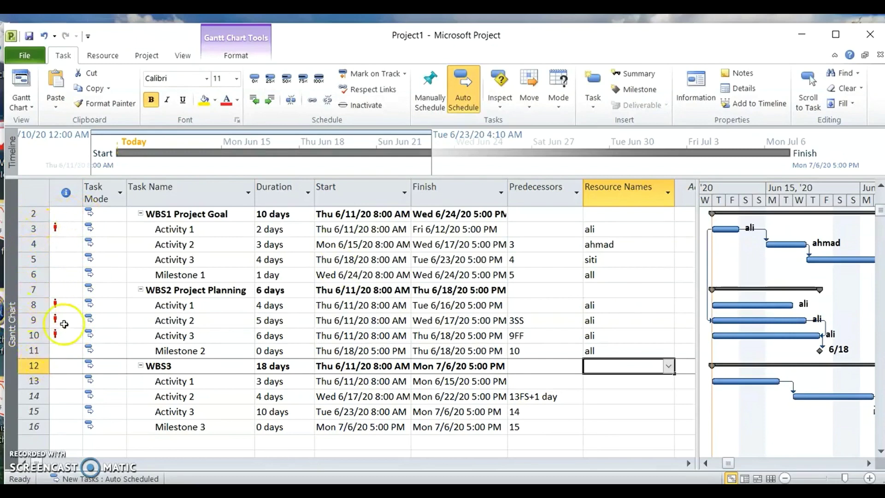
# - Reassign WBS2's Activity 1 to WBS1 Activity 2's resource, Activity 2 to WBS1 Activity 3's resource, and Activity 3 to a new person
pyautogui.moveTo(54, 228)
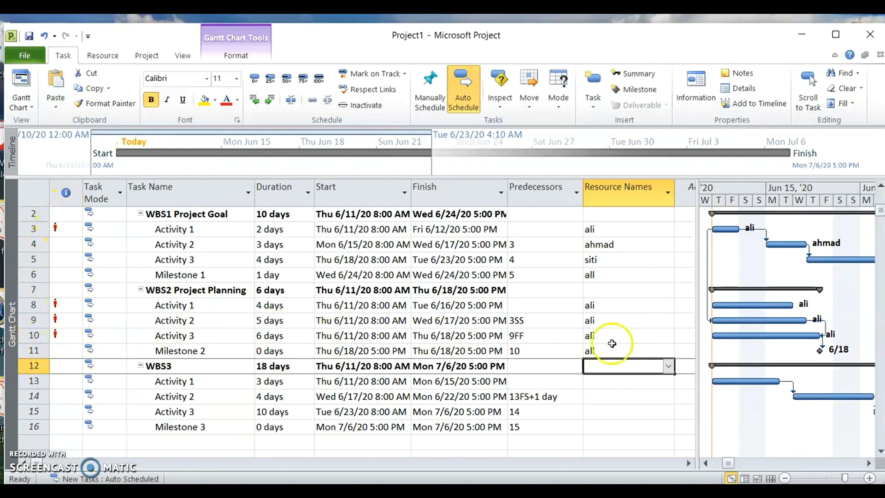
pyautogui.click(634, 305)
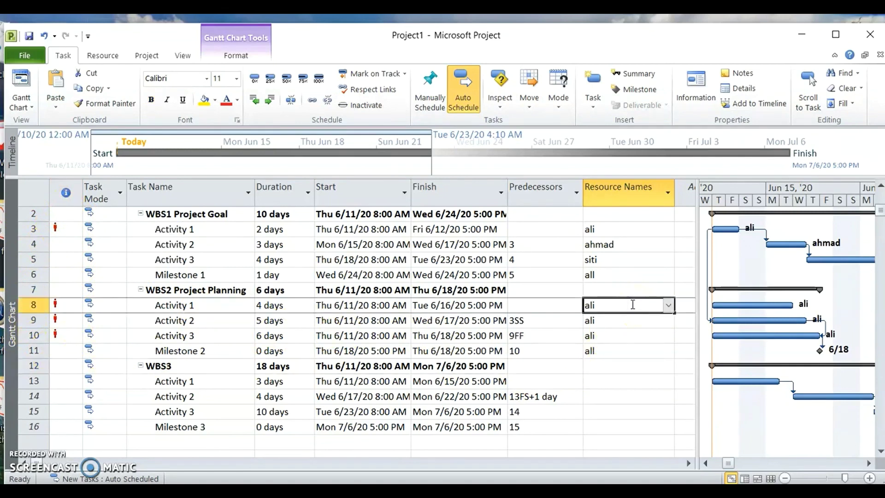
pyautogui.press('BackSpace')
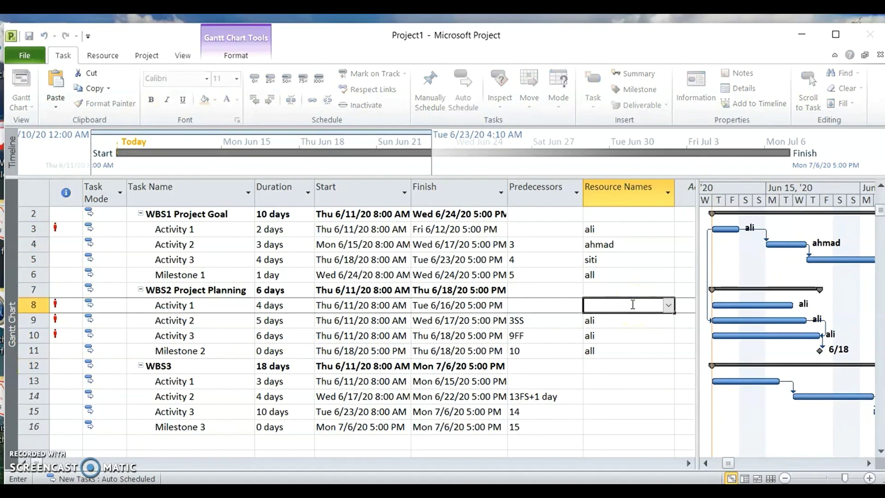
pyautogui.write('ahmad')
pyautogui.press('Return')
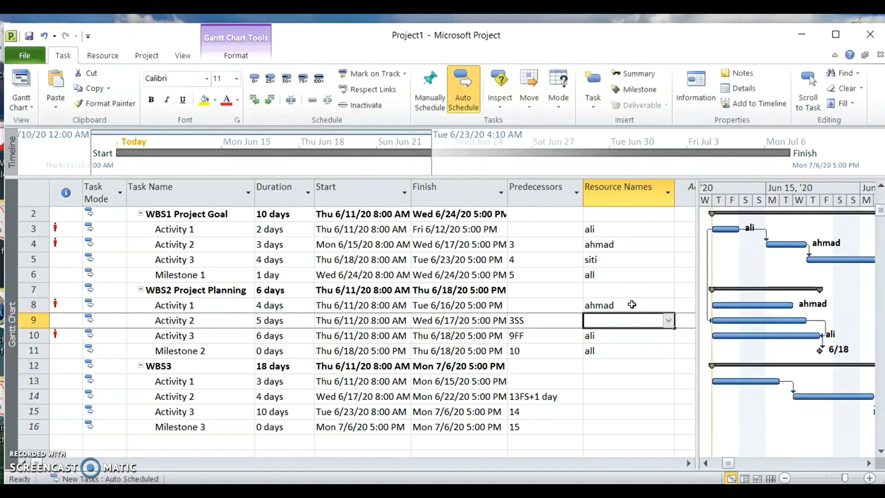
pyautogui.write('siti')
pyautogui.press('Return')
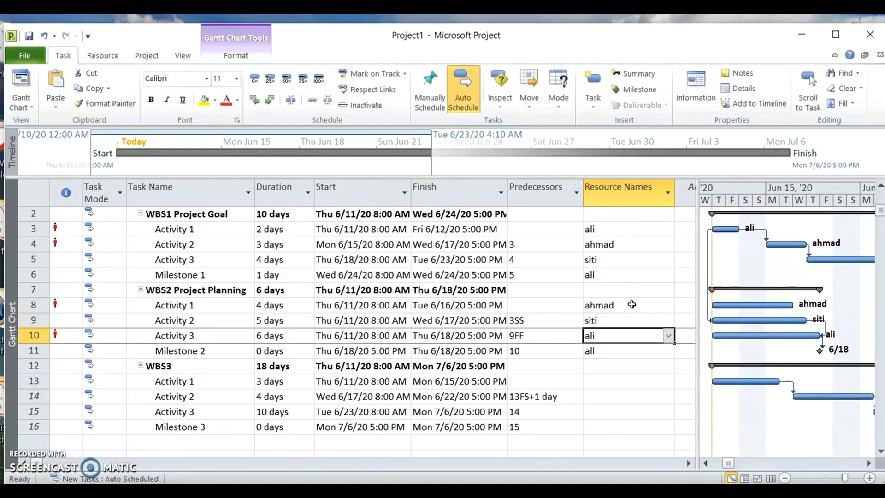
pyautogui.write('muhm')
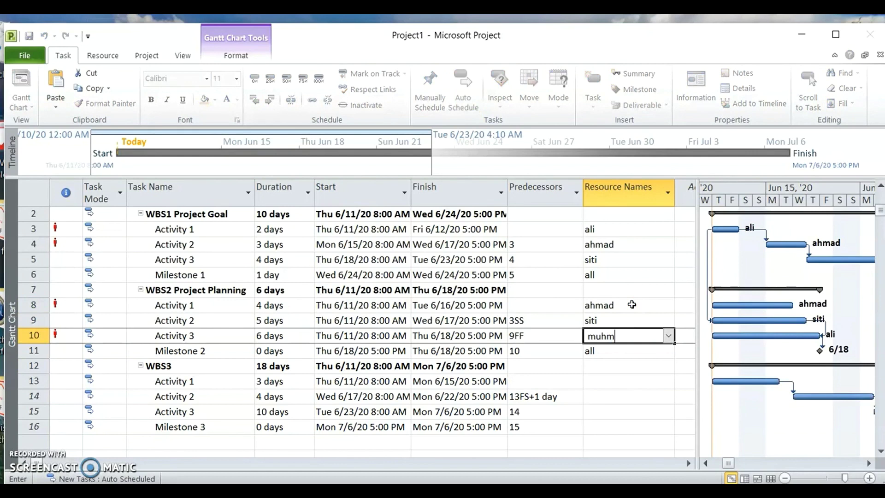
pyautogui.write('hamad')
pyautogui.press('Return')
pyautogui.press('Return')
pyautogui.press('Return')
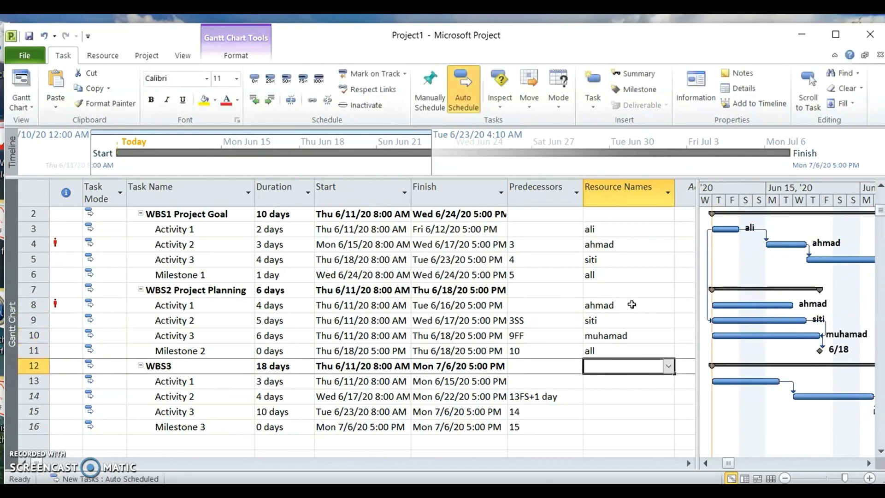
# - Assign WBS3's Activity 1 to WBS2 Activity 2's resource, Activities 2 and 3 to WBS1 Activity 1's resource, and Milestone 3 to "all"
pyautogui.write('siti')
pyautogui.press('Return')
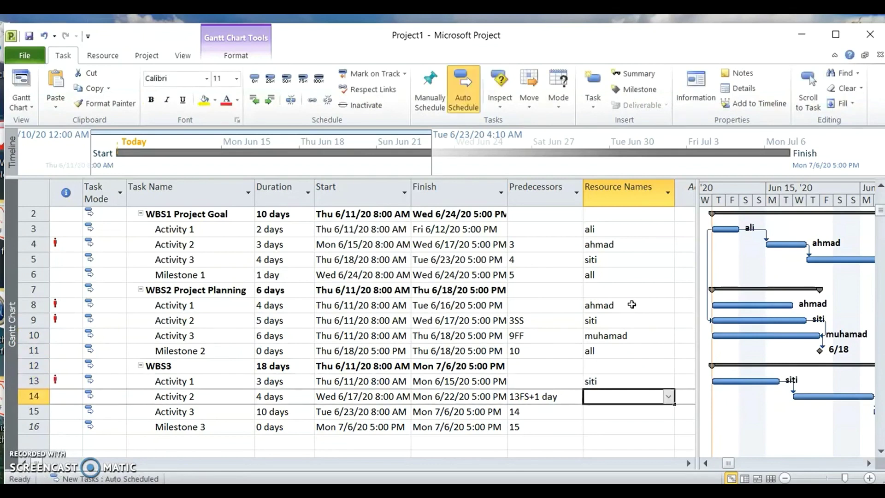
pyautogui.press('Up')
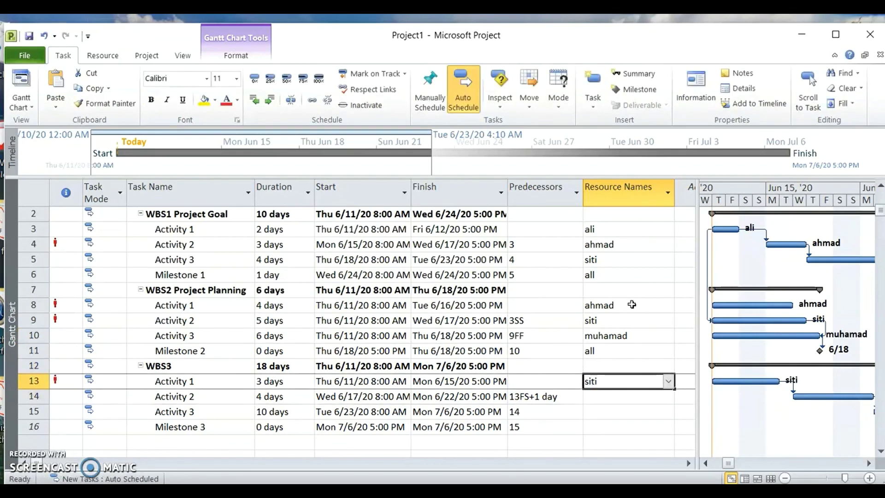
pyautogui.press('Down')
pyautogui.write('ali')
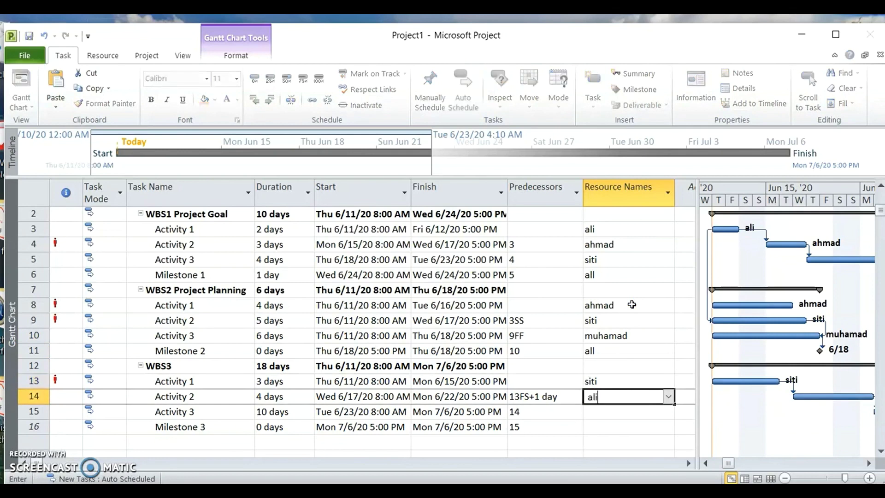
pyautogui.press('Return')
pyautogui.write('ali')
pyautogui.press('Return')
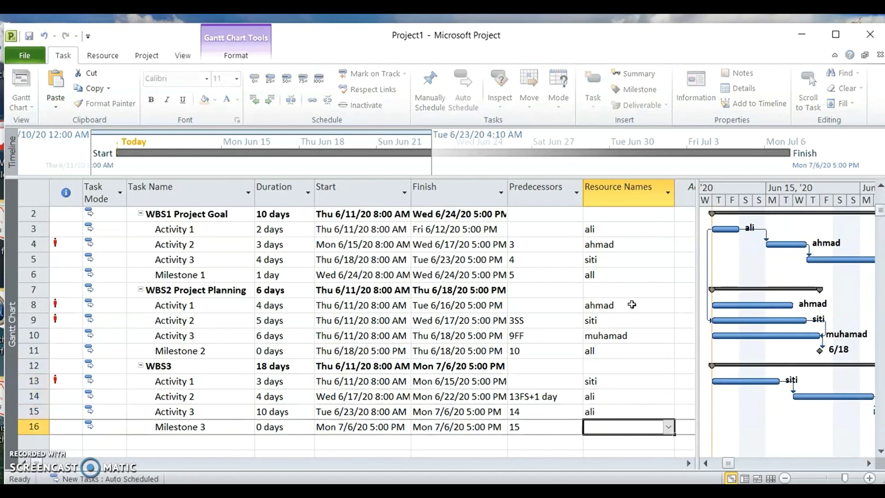
pyautogui.write('all')
pyautogui.press('Up')
# - Try WBS2 Activity 3's resource on Activity 1 under WBS3, and switch it back to WBS2 Activity 2's resource
pyautogui.press('Up')
pyautogui.press('Up')
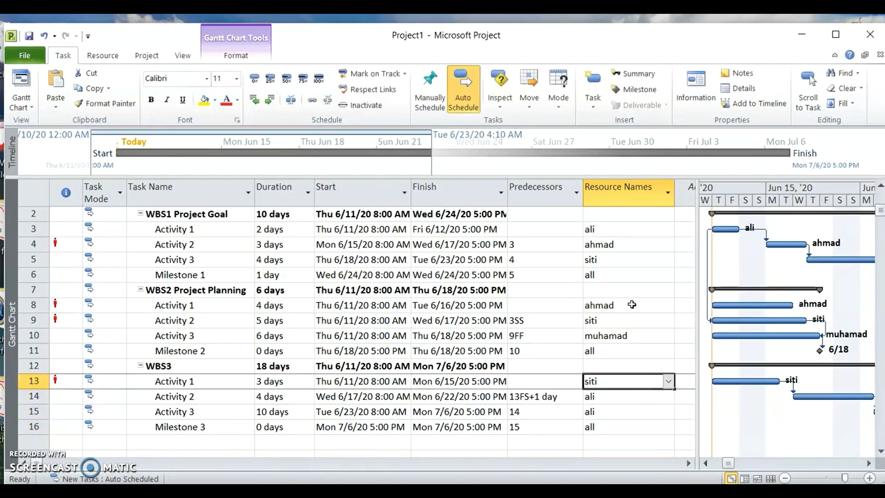
pyautogui.write('muhm')
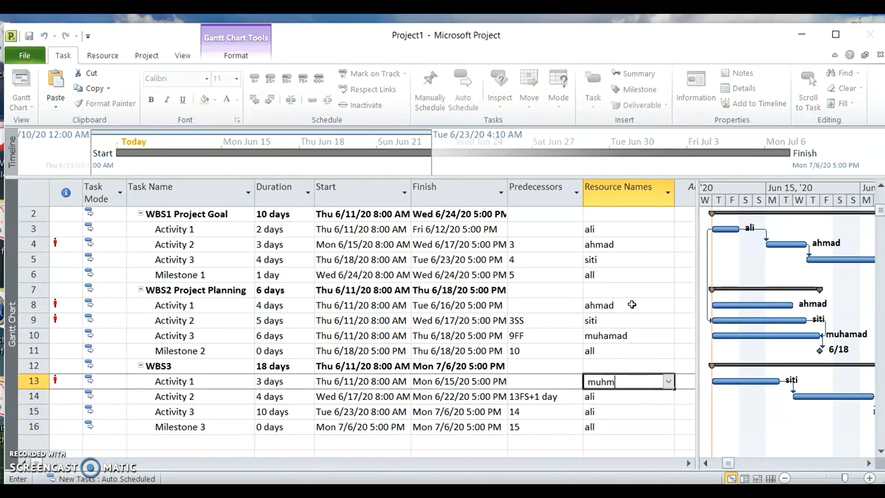
pyautogui.press('Return')
pyautogui.press('Up')
pyautogui.write('muhama')
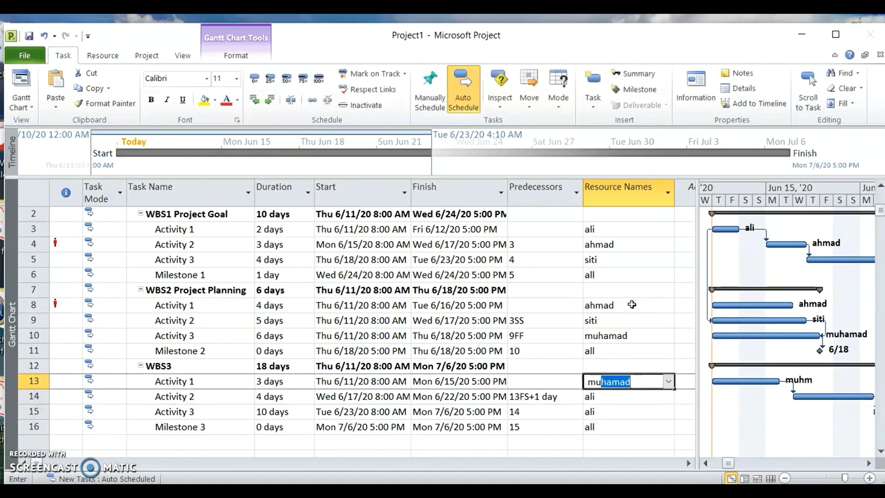
pyautogui.press('Return')
pyautogui.press('Up')
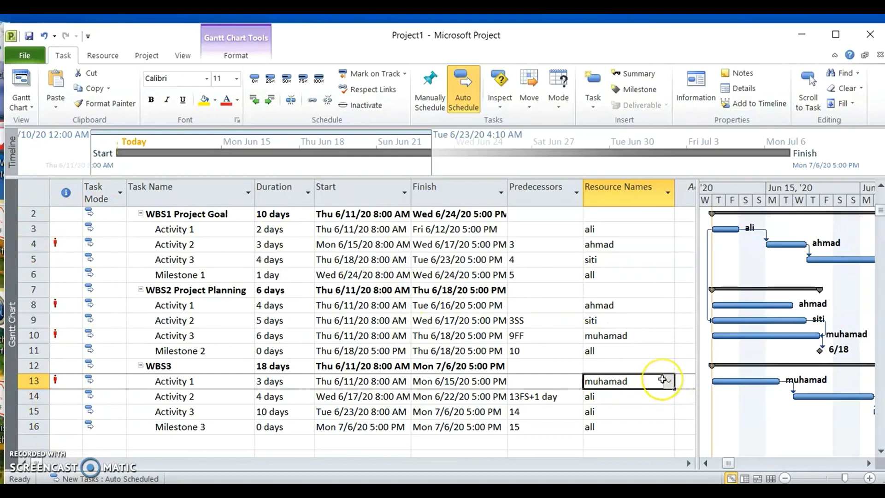
pyautogui.write('s')
pyautogui.press('Return')
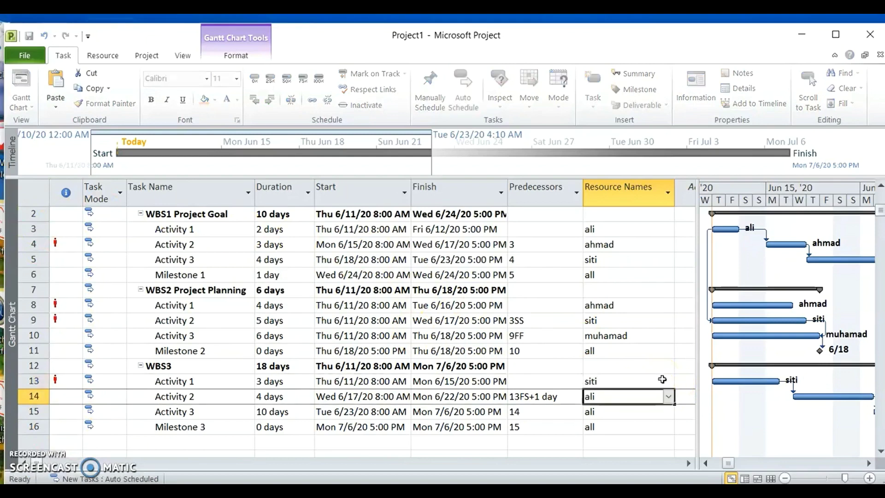
# - Reschedule the overallocated Activity 2 under WBS1 Project Goal to its available date
pyautogui.press('Up')
pyautogui.press('Up')
pyautogui.press('Up')
pyautogui.press('Up')
pyautogui.press('Up')
pyautogui.press('Up')
pyautogui.press('Up')
pyautogui.press('Up')
pyautogui.press('Up')
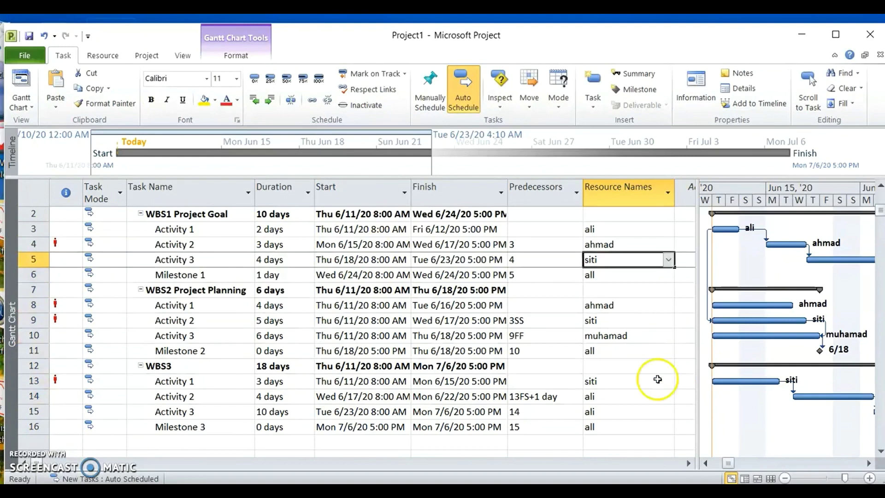
pyautogui.click(60, 244)
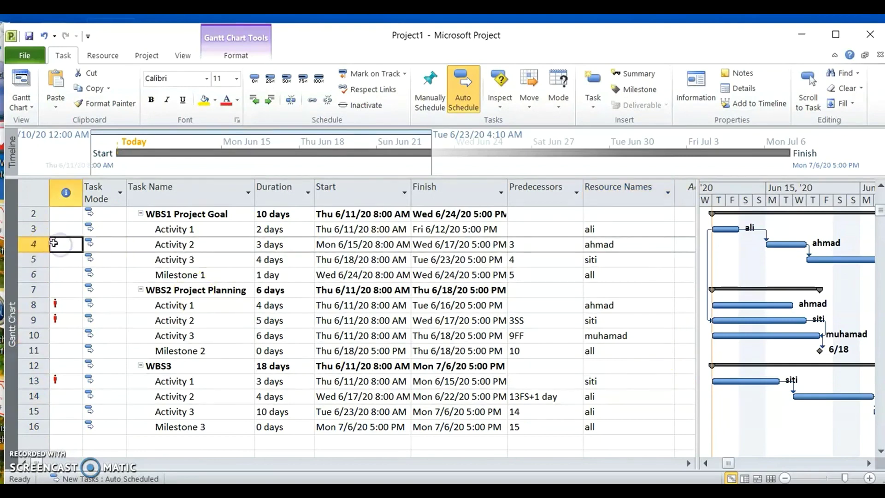
pyautogui.rightClick(57, 246)
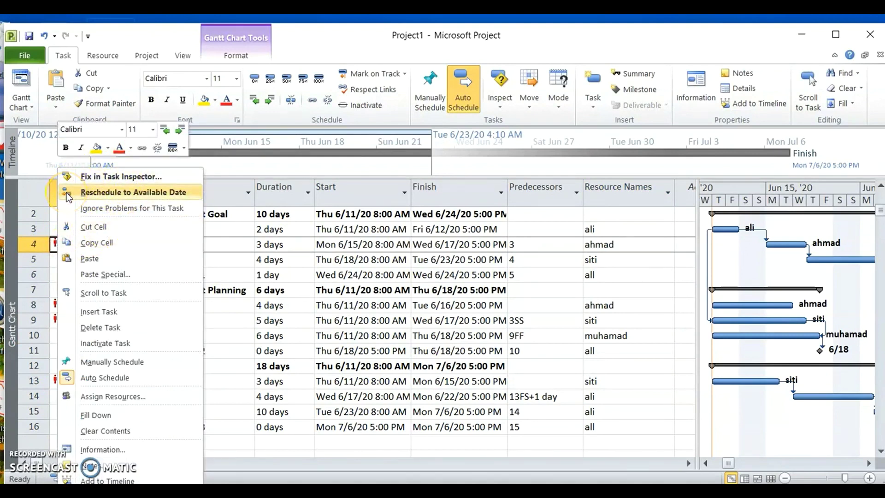
pyautogui.click(109, 192)
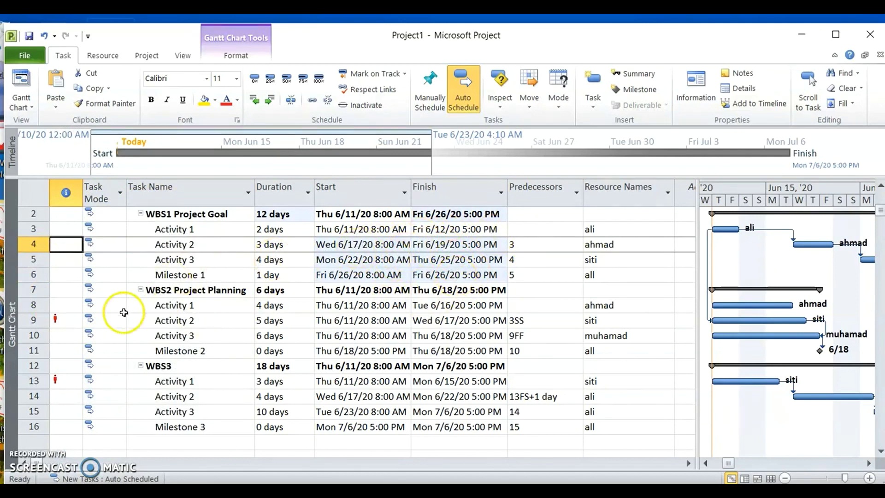
# - Replace the resource of Activity 2 under WBS2 Project Planning with a new person's name
pyautogui.click(60, 319)
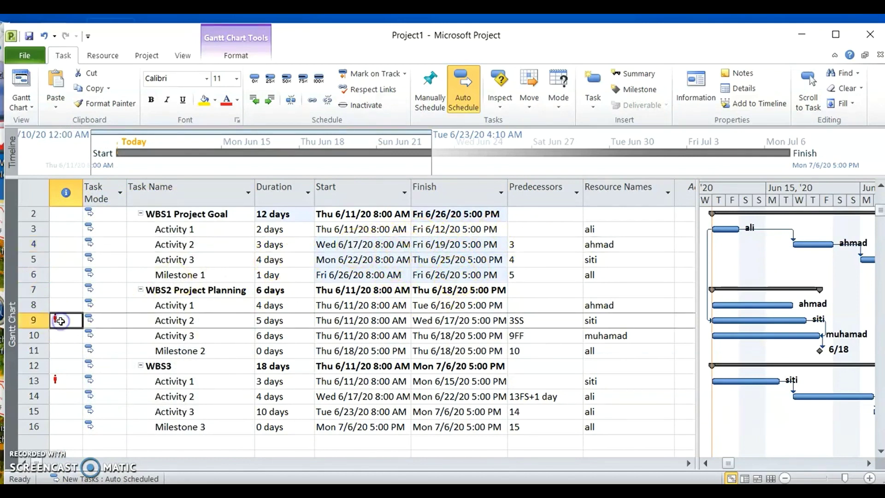
pyautogui.click(592, 323)
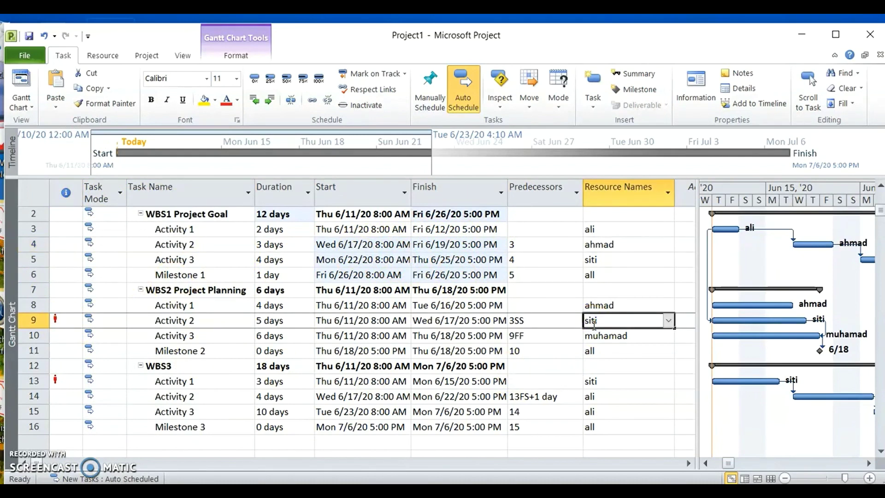
pyautogui.write('maimunah')
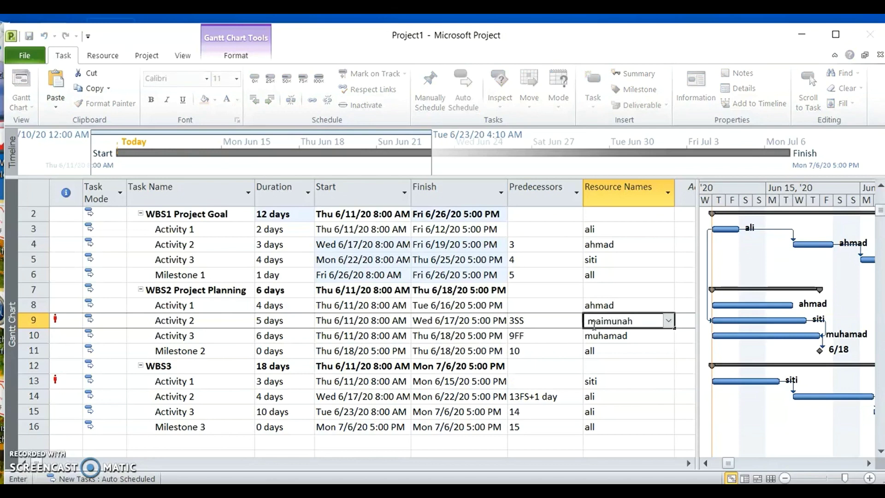
pyautogui.press('Return')
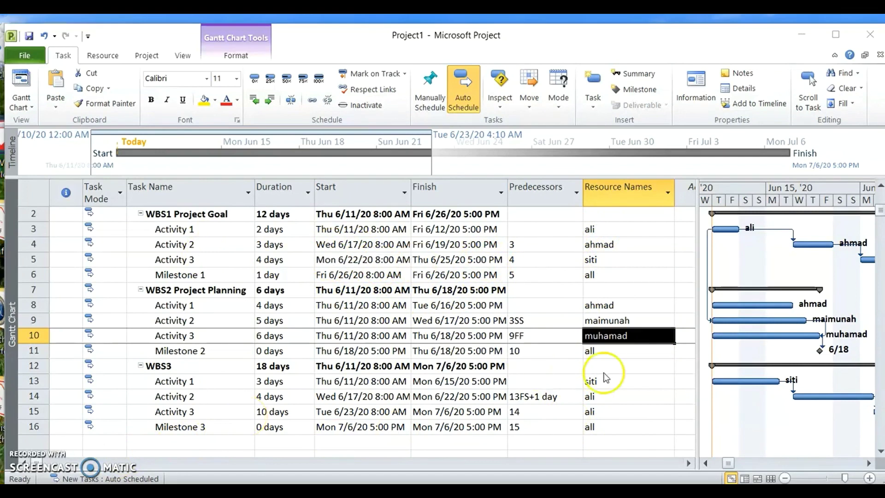
# - Review the resource labels on the Gantt bars and the start dates of WBS1 Project Goal and WBS2 Project Planning
pyautogui.click(655, 363)
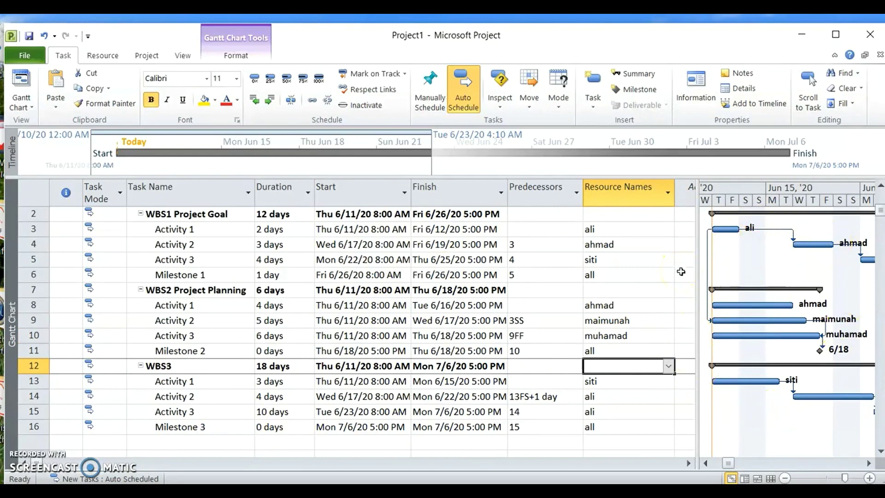
pyautogui.moveTo(696, 311); pyautogui.dragTo(637, 326)
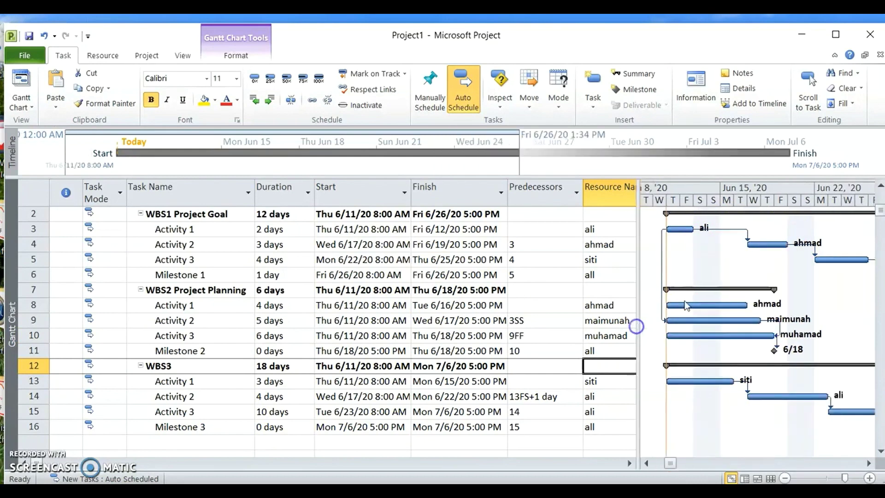
pyautogui.click(646, 462)
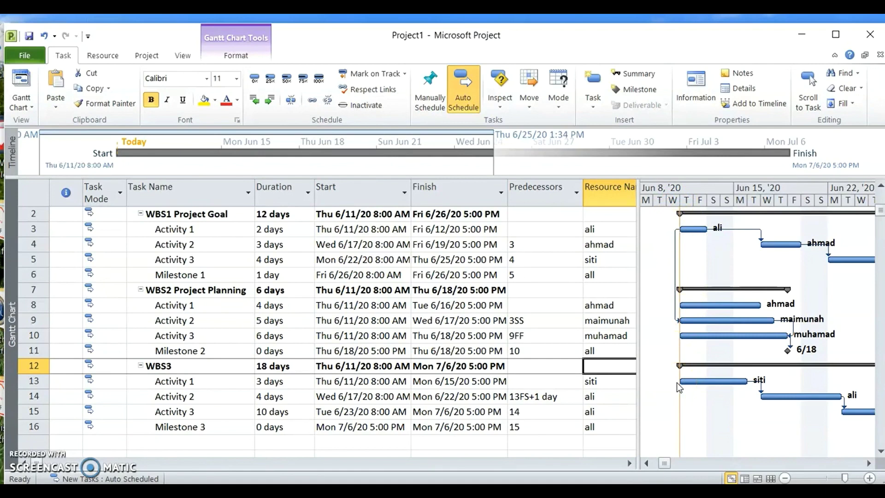
pyautogui.scroll(1, 562, 233)
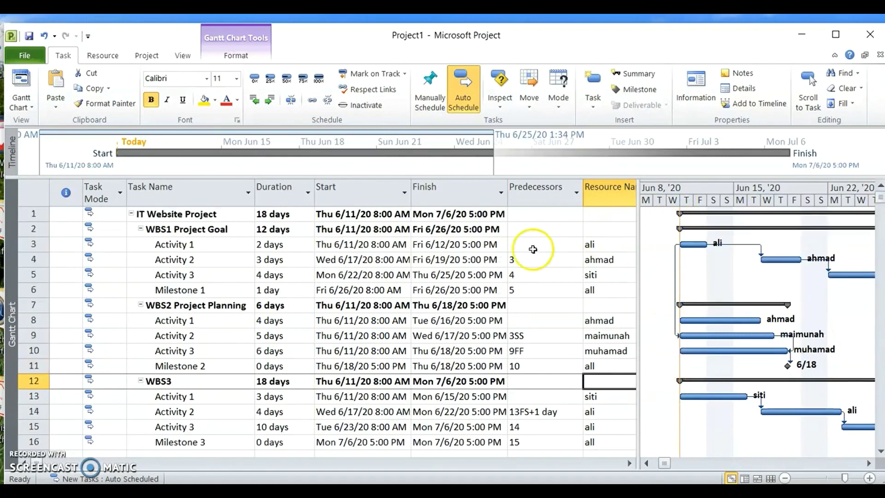
pyautogui.click(207, 232)
pyautogui.click(239, 232)
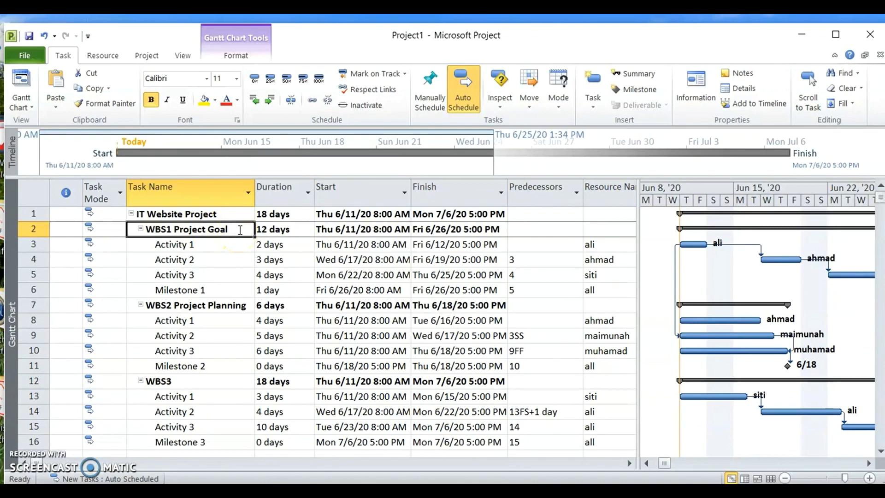
pyautogui.click(228, 306)
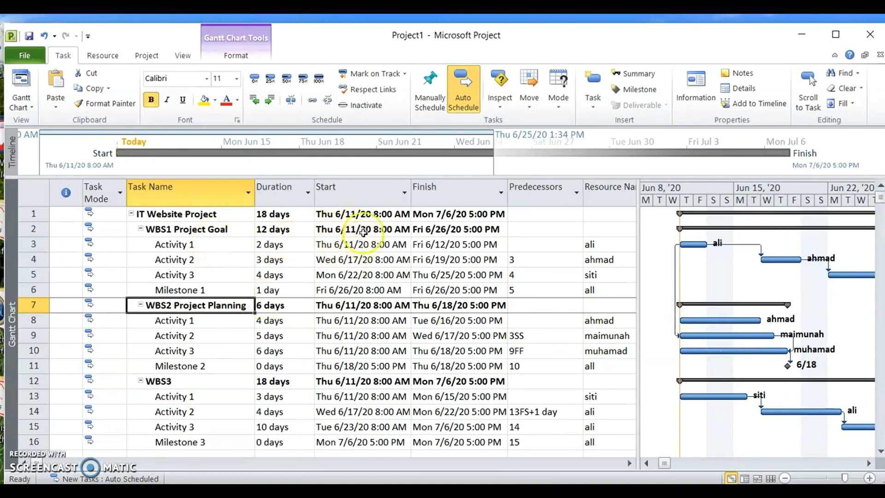
pyautogui.click(352, 308)
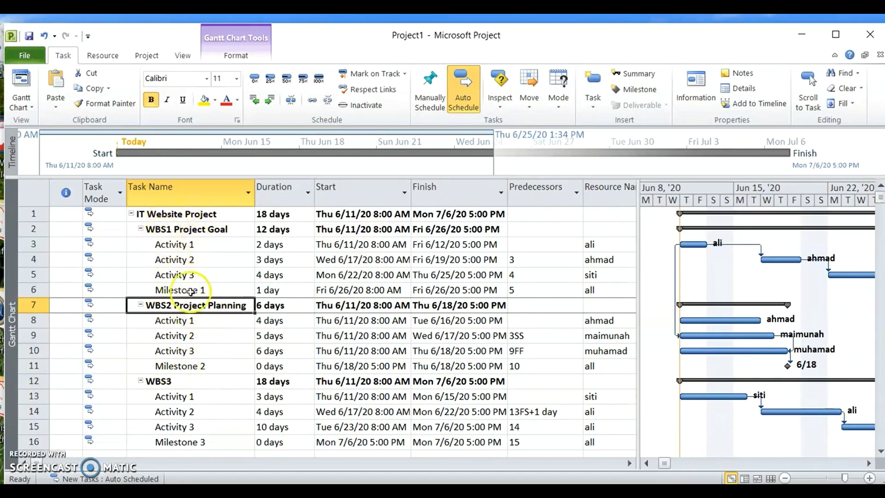
# - Set task 6, Milestone 1, as the predecessor of the WBS2 Project Planning summary task
pyautogui.click(547, 304)
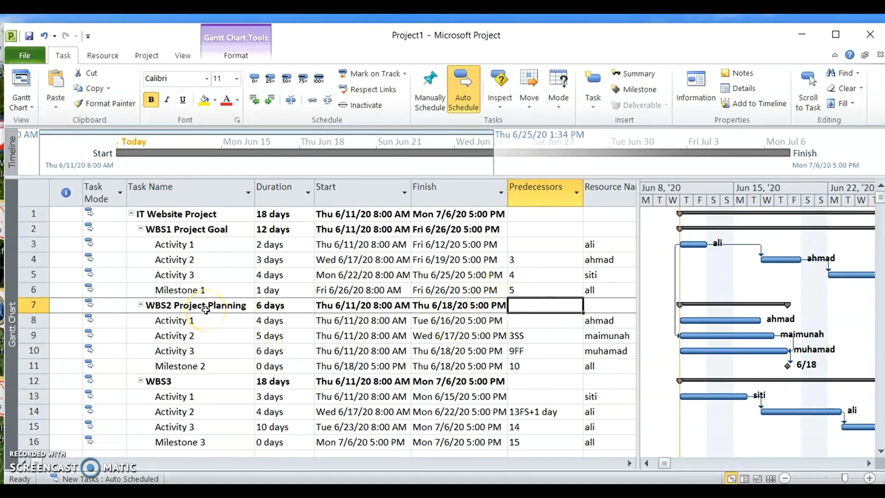
pyautogui.click(222, 288)
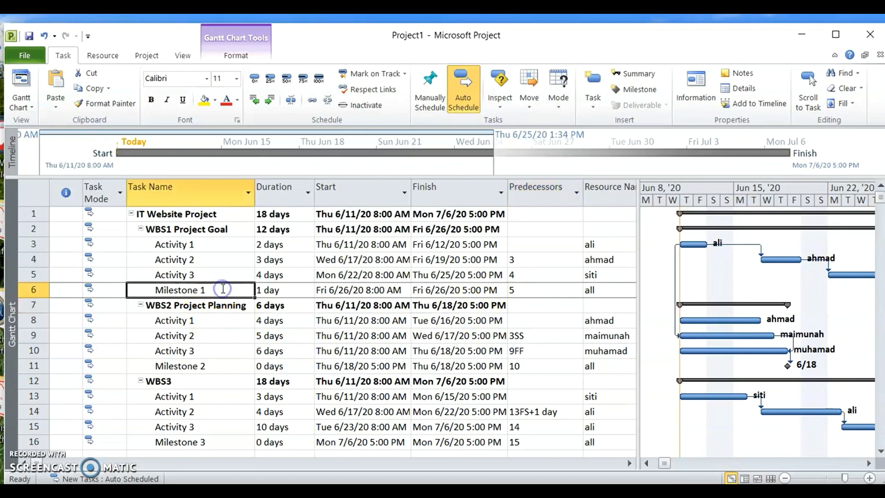
pyautogui.click(225, 306)
pyautogui.click(548, 310)
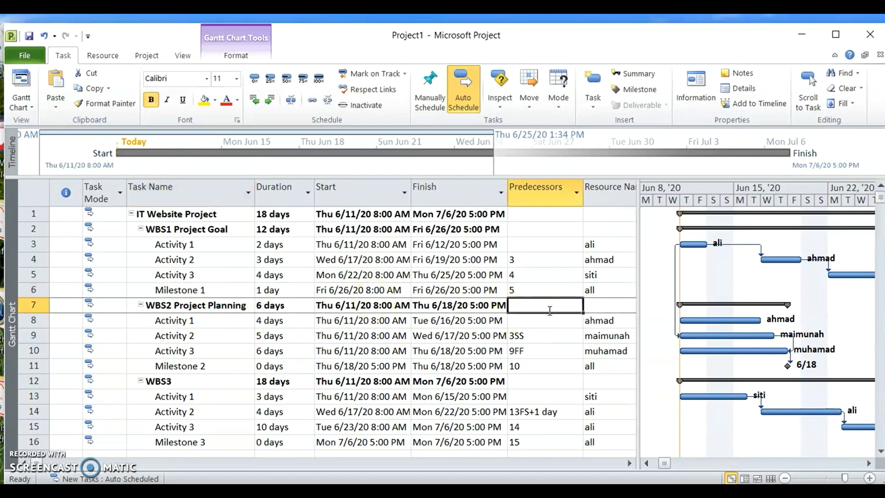
pyautogui.write('6')
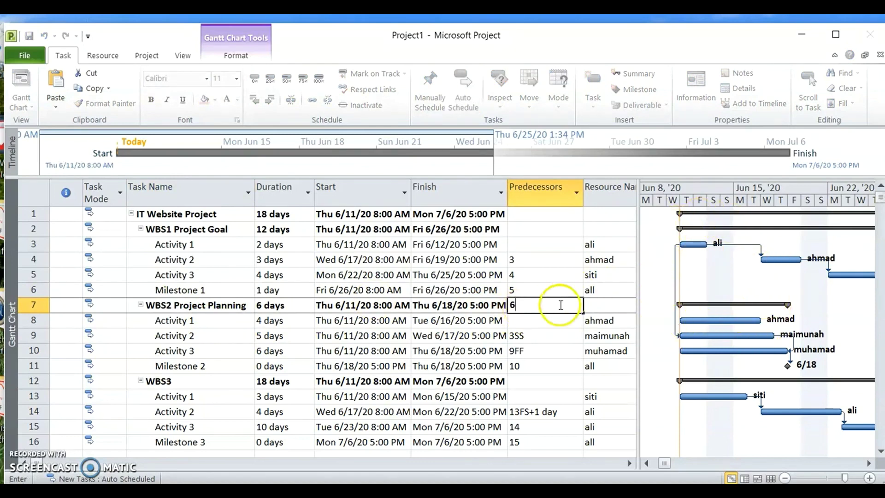
pyautogui.press('Return')
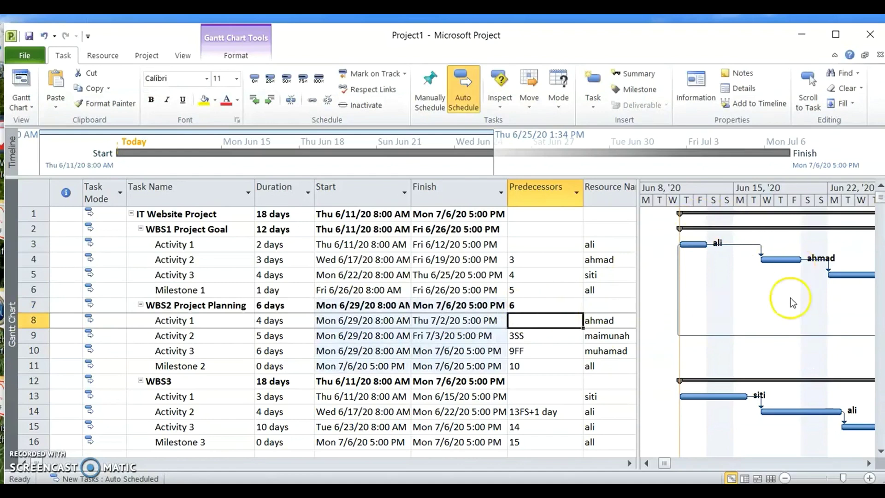
# - Examine the Gantt bars around late June to check the link from Milestone 1 to WBS2 Project Planning
pyautogui.click(869, 462)
pyautogui.click(869, 463)
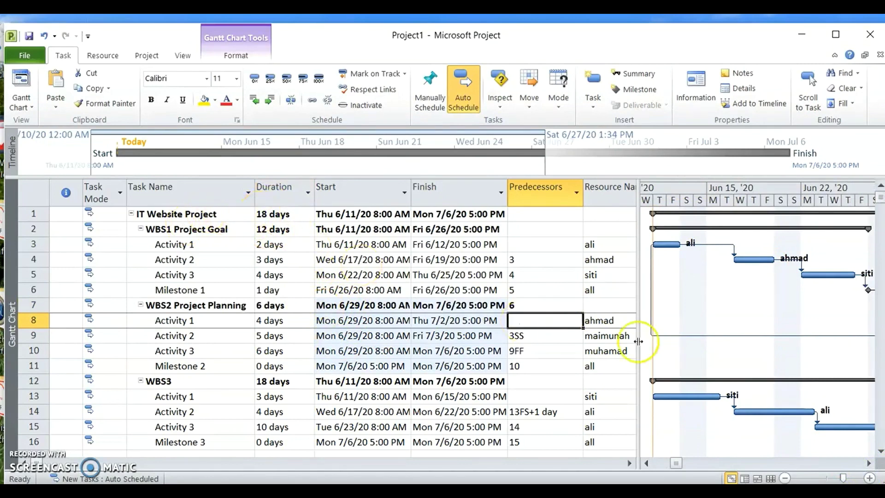
pyautogui.click(868, 463)
pyautogui.click(869, 464)
pyautogui.click(869, 464)
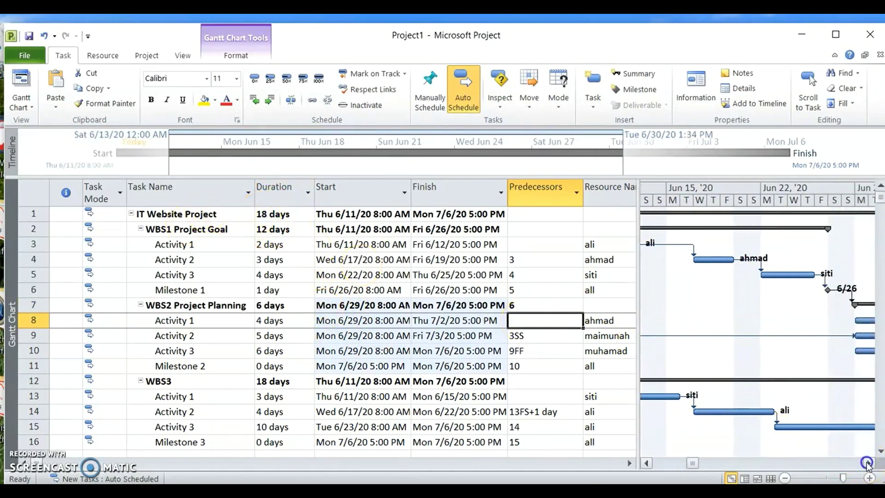
pyautogui.click(869, 464)
pyautogui.click(869, 463)
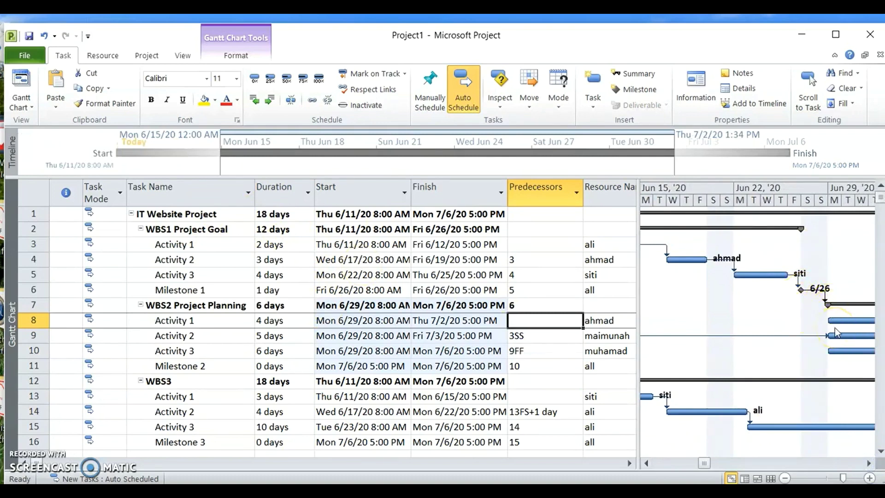
# - Set task 9 as the predecessor of the WBS3 summary task and check its bars in the Gantt chart
pyautogui.click(520, 382)
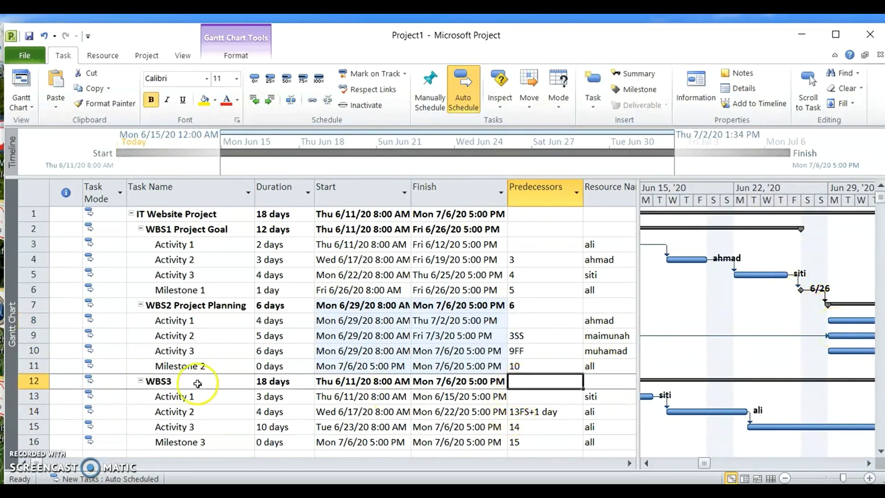
pyautogui.scroll(-1, 223, 375)
pyautogui.scroll(1, 223, 376)
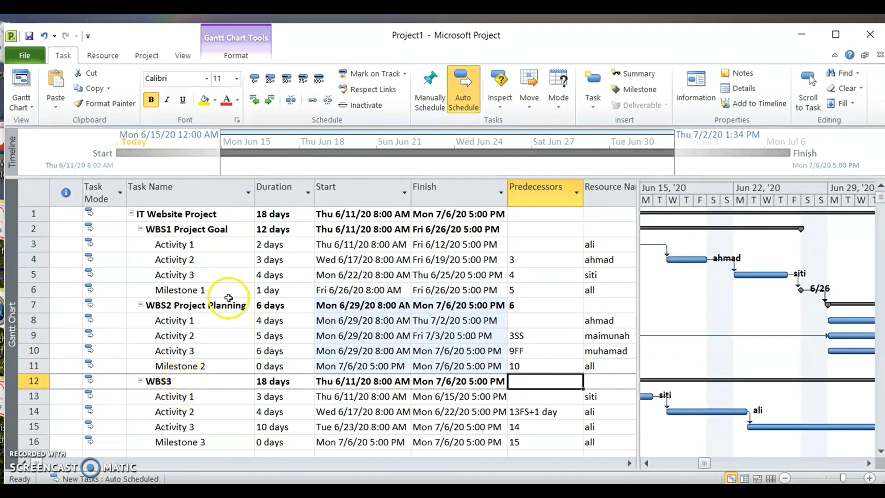
pyautogui.click(212, 340)
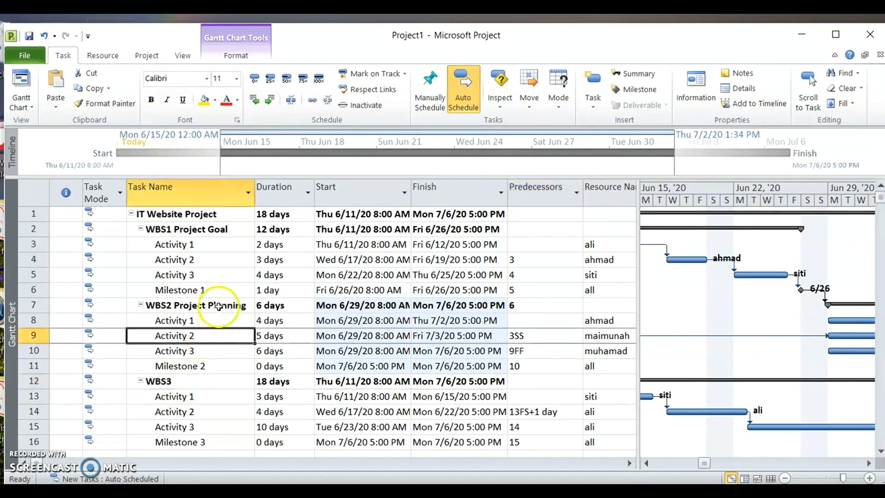
pyautogui.click(218, 369)
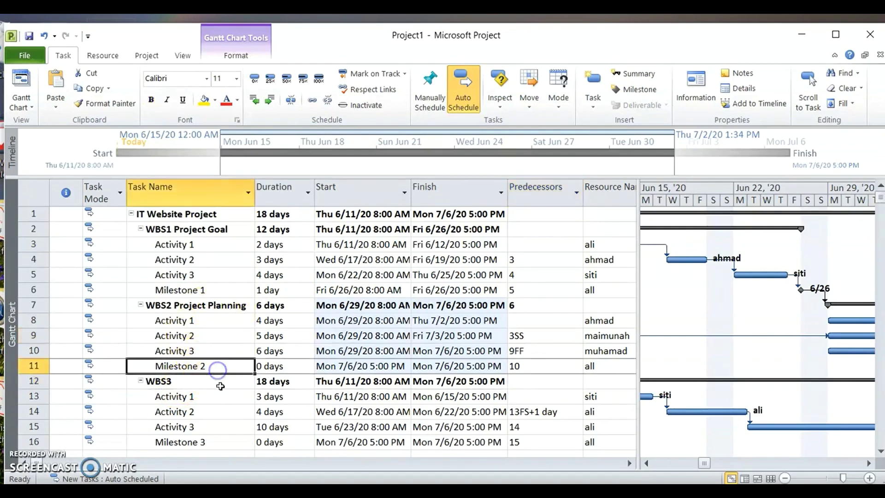
pyautogui.click(220, 386)
pyautogui.click(529, 382)
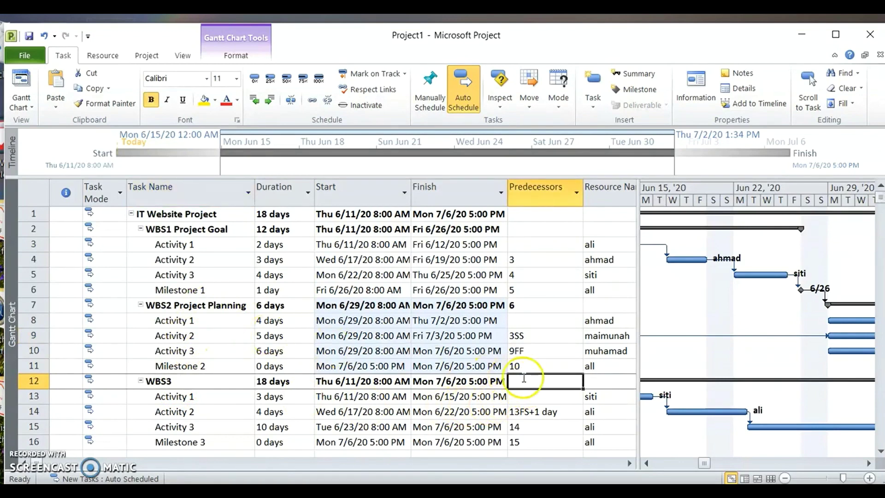
pyautogui.write('9')
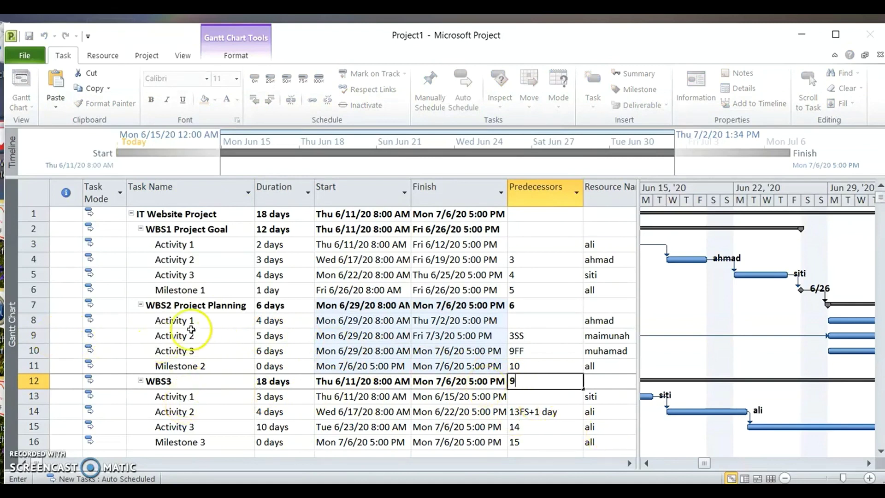
pyautogui.press('Return')
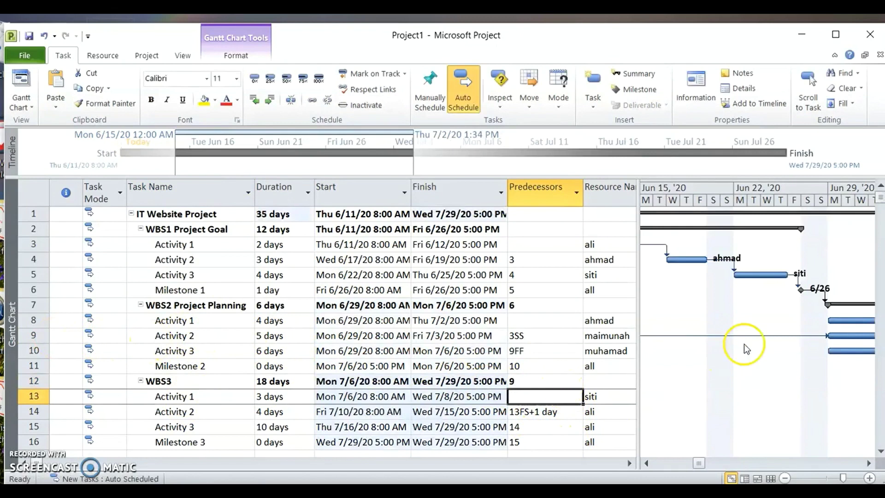
pyautogui.click(868, 463)
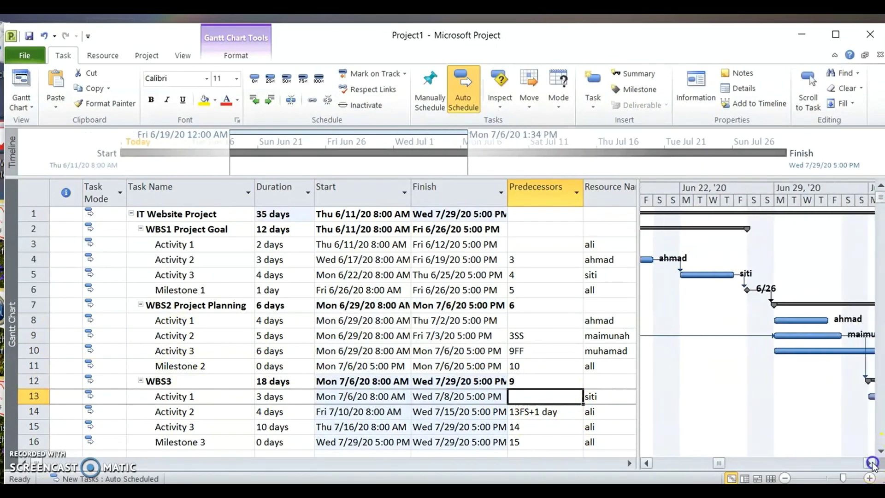
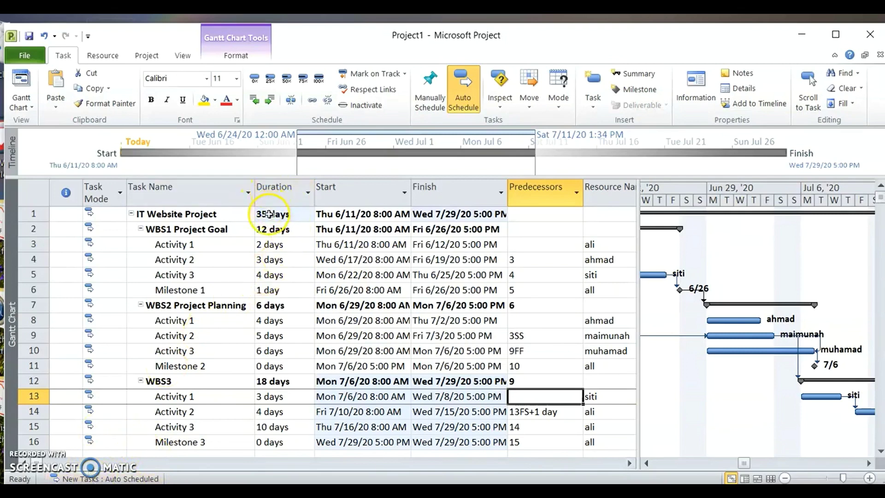
# - Widen the task table to fit the Resource Names heading, and set the duration of WBS3's Activity 2 to 44 days
pyautogui.moveTo(637, 320); pyautogui.dragTo(652, 321)
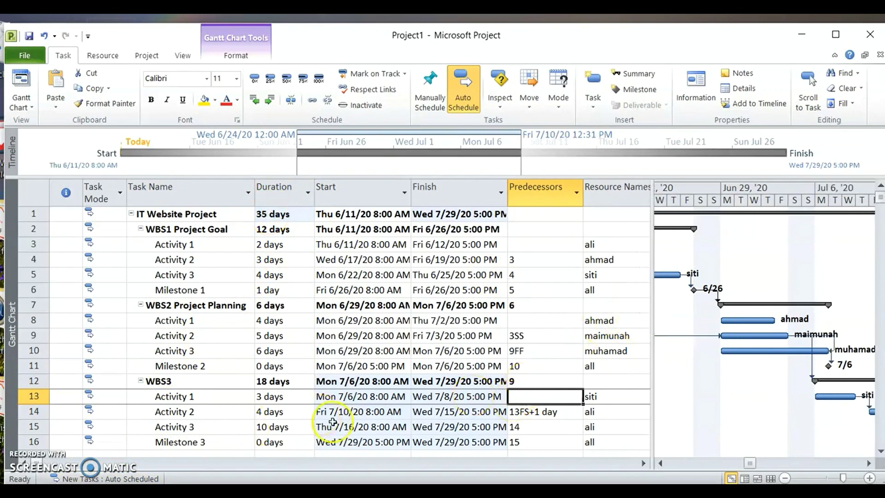
pyautogui.click(276, 414)
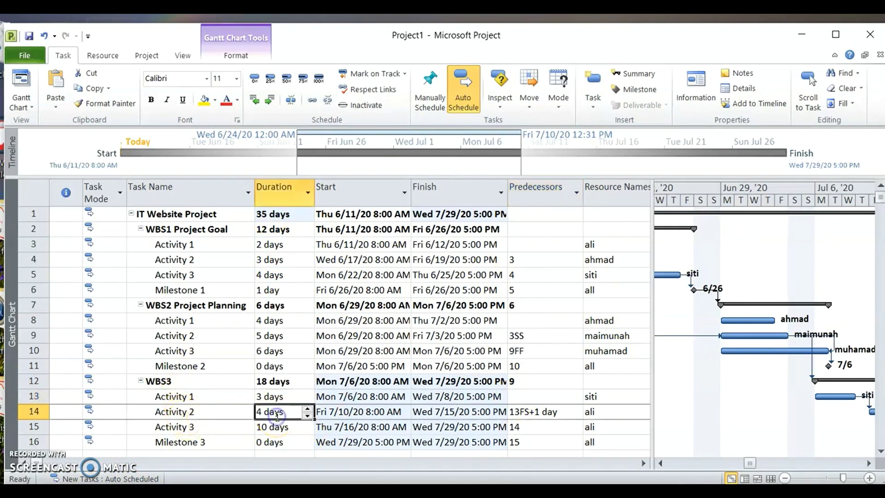
pyautogui.write('44')
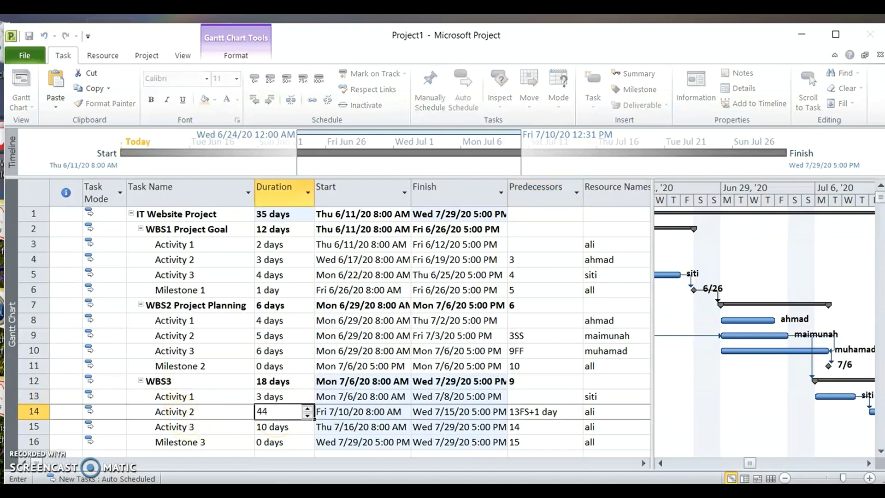
pyautogui.press('Return')
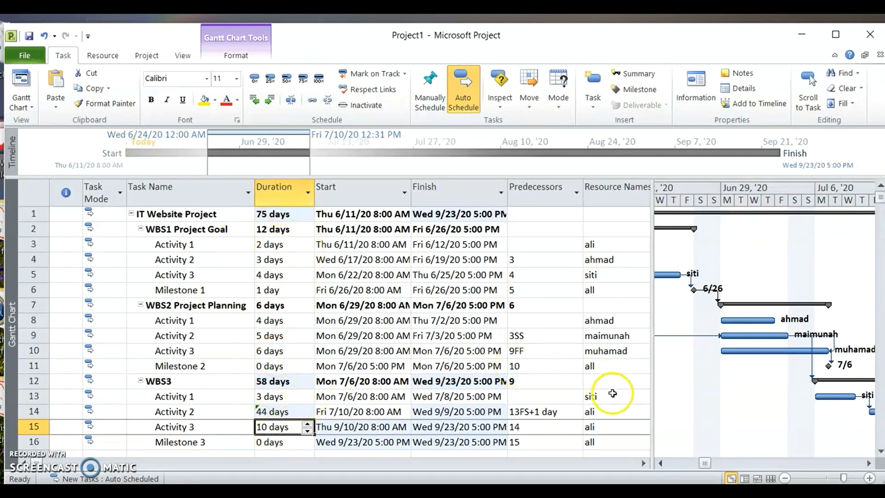
# - Set the predecessor of WBS3's Activity 1 to 11 and the predecessor of WBS2's Activity 1 to 6
pyautogui.click(628, 393)
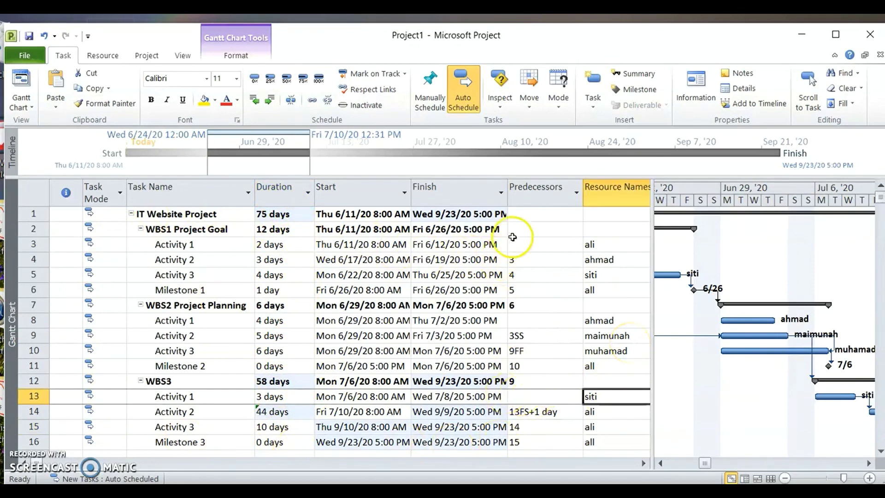
pyautogui.click(530, 395)
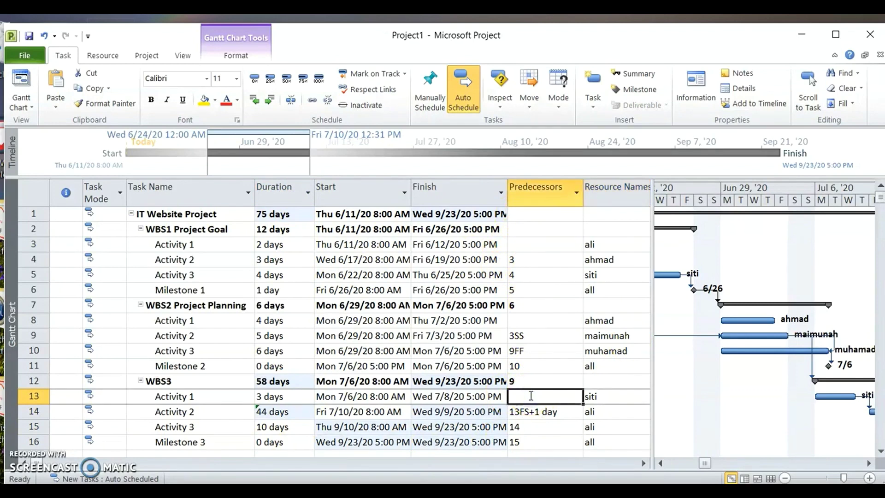
pyautogui.write('11')
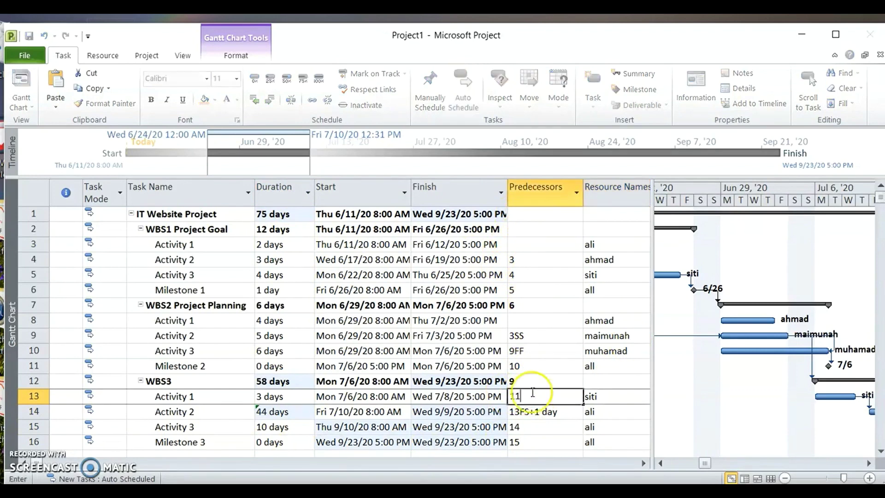
pyautogui.click(545, 318)
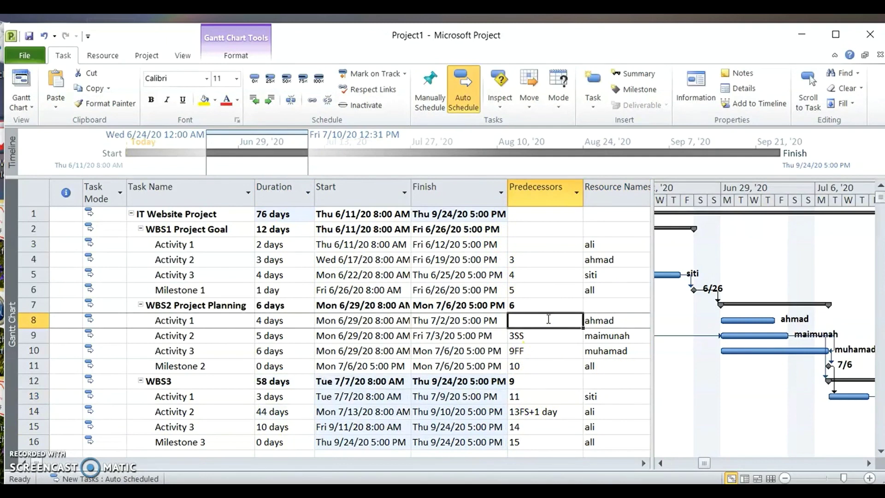
pyautogui.write('6')
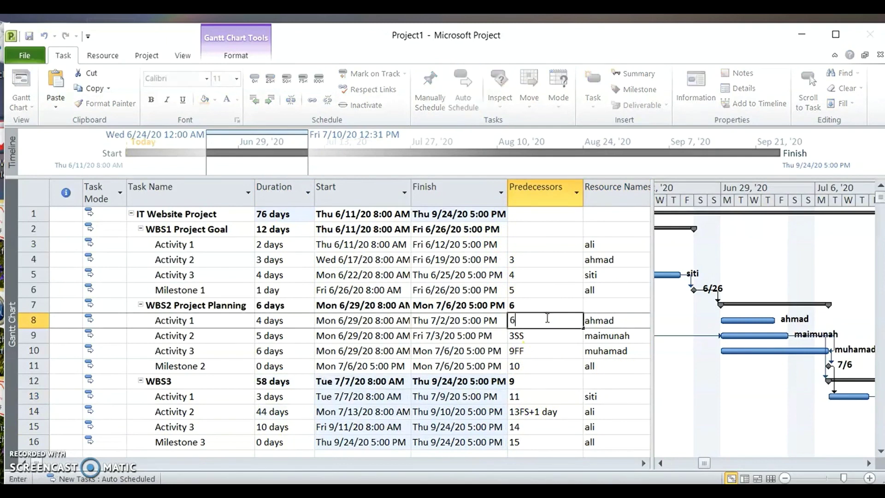
pyautogui.click(546, 244)
pyautogui.scroll(-1, 547, 386)
pyautogui.scroll(1, 547, 386)
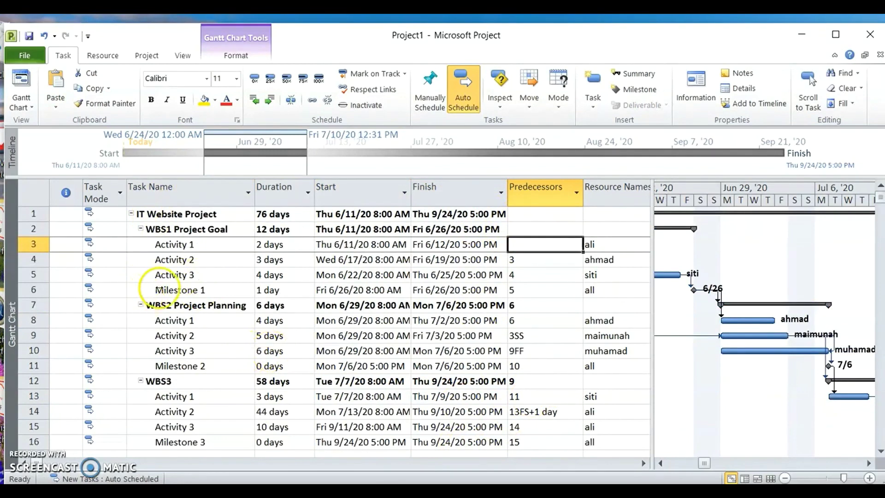
# - Save the project to the Desktop under the file name "IT project ver1.0"
pyautogui.click(26, 55)
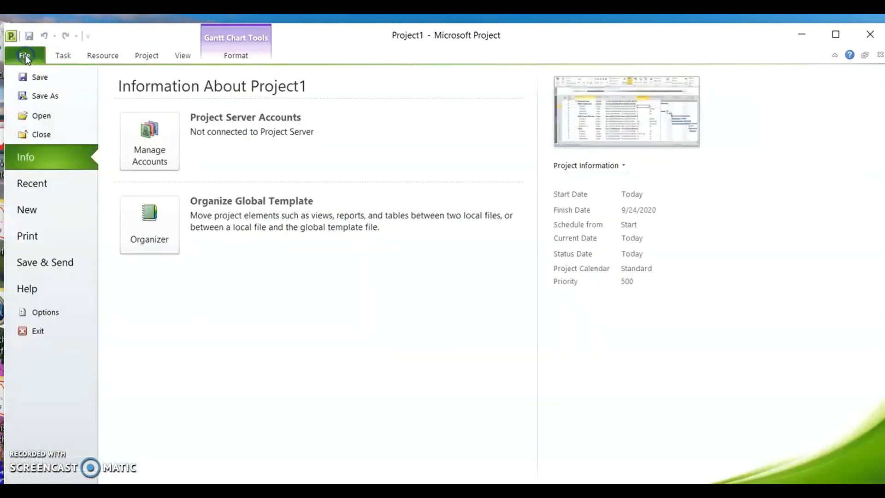
pyautogui.click(53, 97)
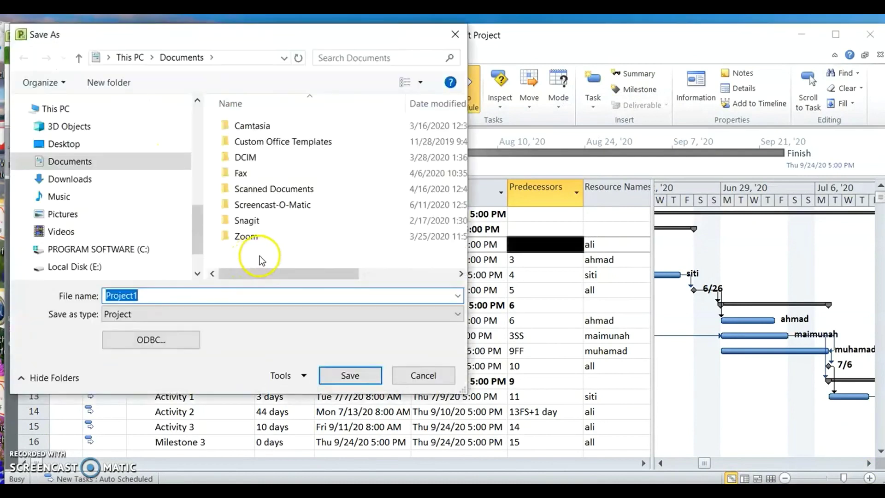
pyautogui.click(89, 145)
pyautogui.doubleClick(169, 300)
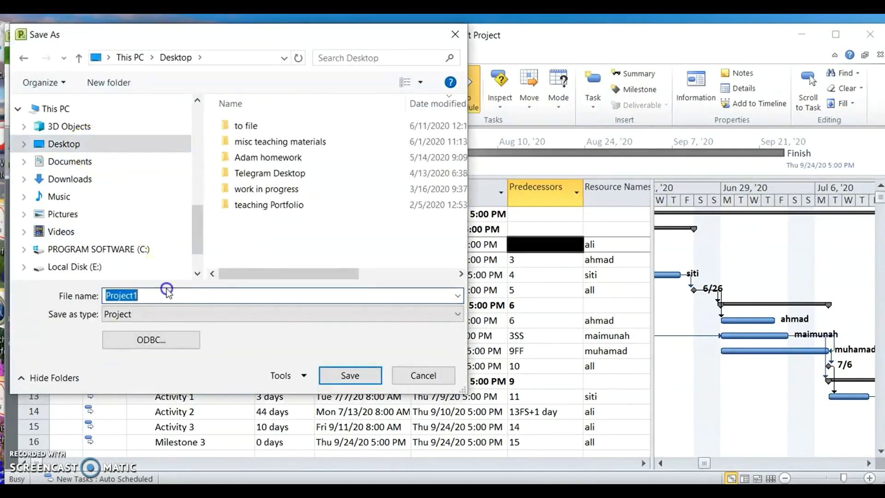
pyautogui.press('BackSpace')
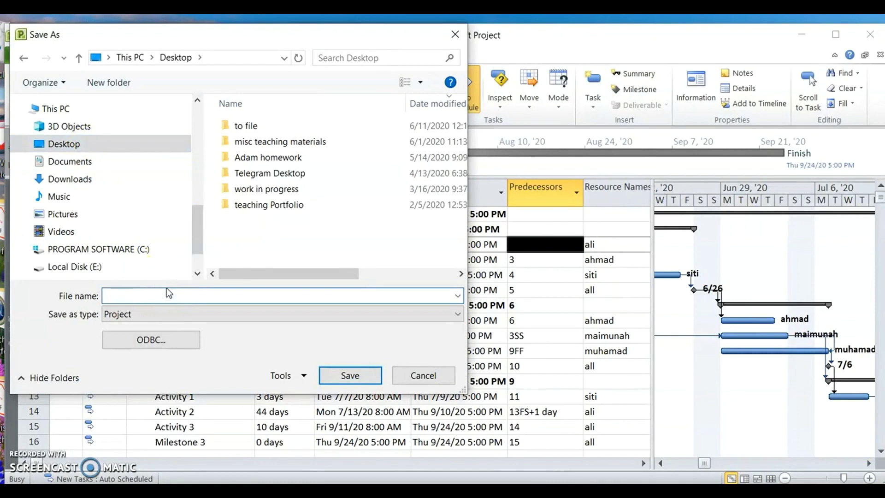
pyautogui.write('IT project ver1.0')
pyautogui.click(339, 376)
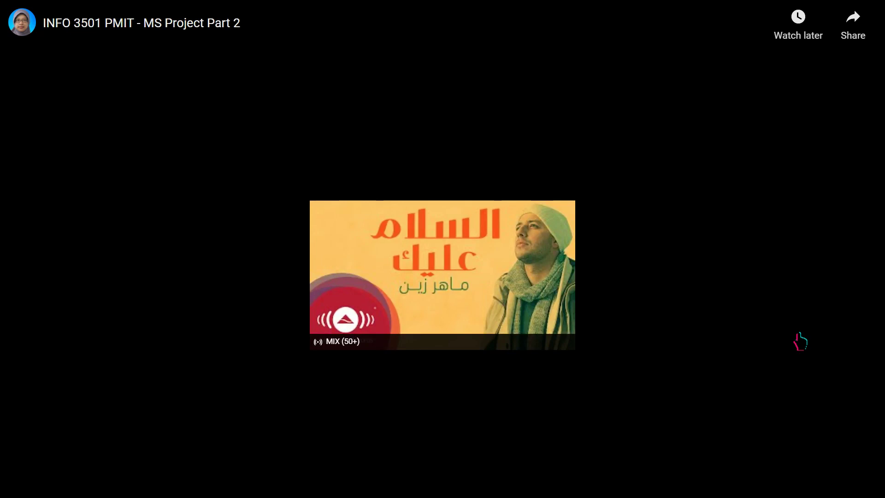
# - Leave the full-screen video and play the part 3 (13 minutes) MS Project tutorial video on the lesson page
pyautogui.press('Escape')
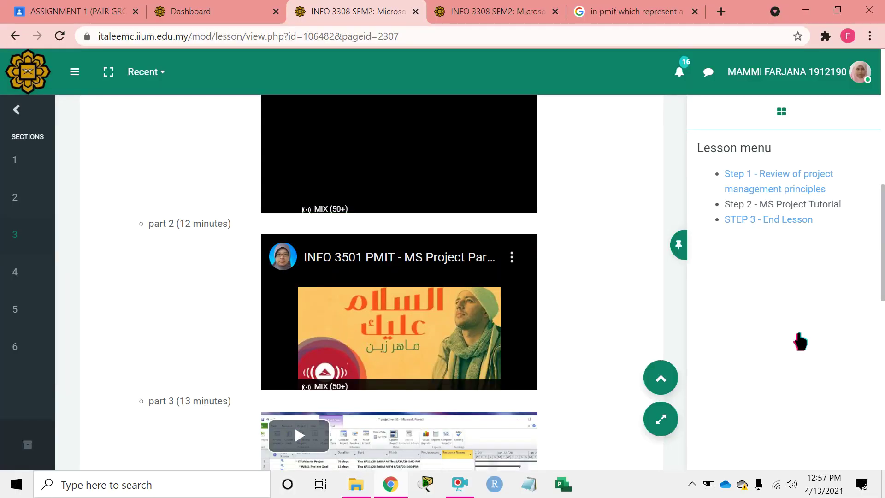
pyautogui.moveTo(881, 282); pyautogui.dragTo(846, 355)
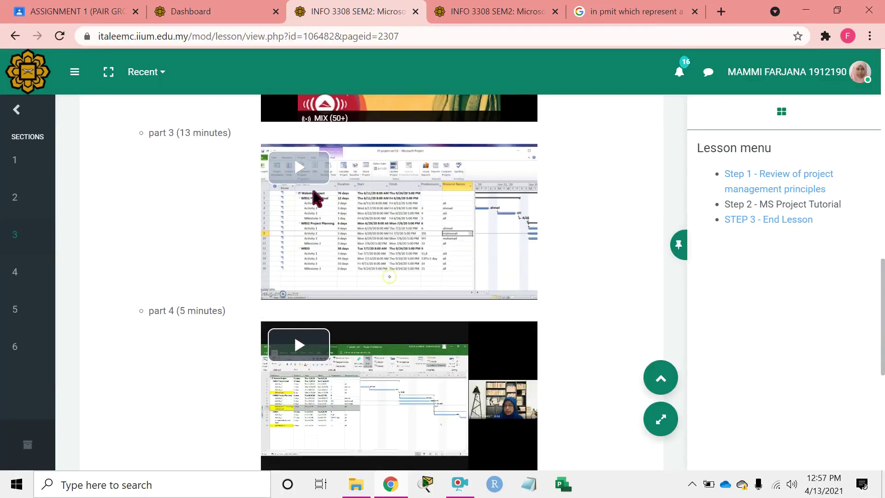
pyautogui.click(287, 156)
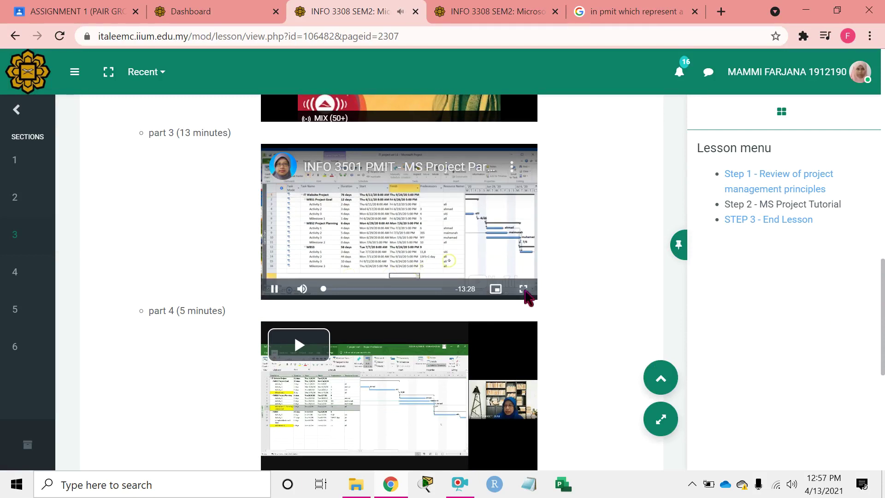
# - Show the part 3 video full screen, narrow the task table to the Task Name column, and examine the Gantt bars from the project start
pyautogui.click(523, 288)
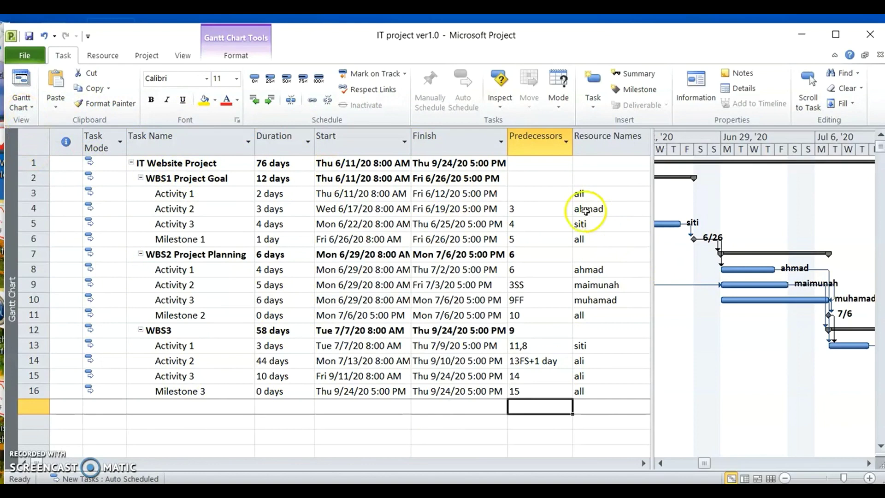
pyautogui.moveTo(651, 256); pyautogui.dragTo(257, 306)
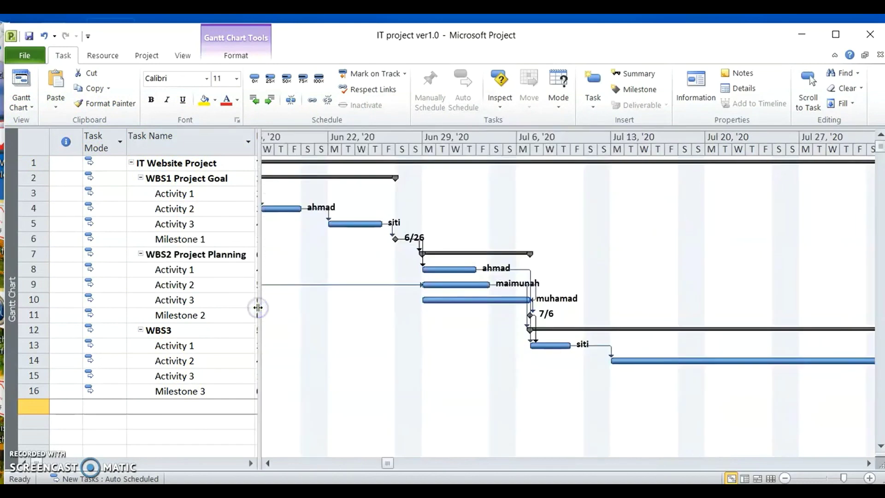
pyautogui.click(268, 463)
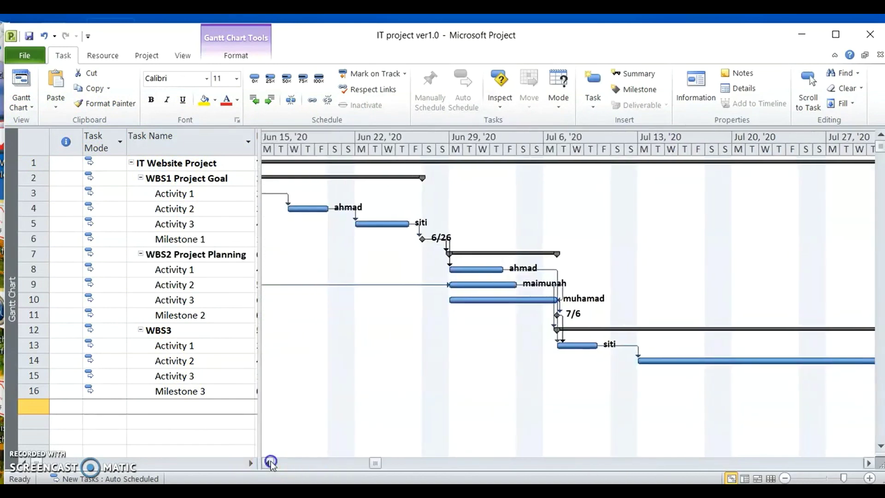
pyautogui.click(268, 462)
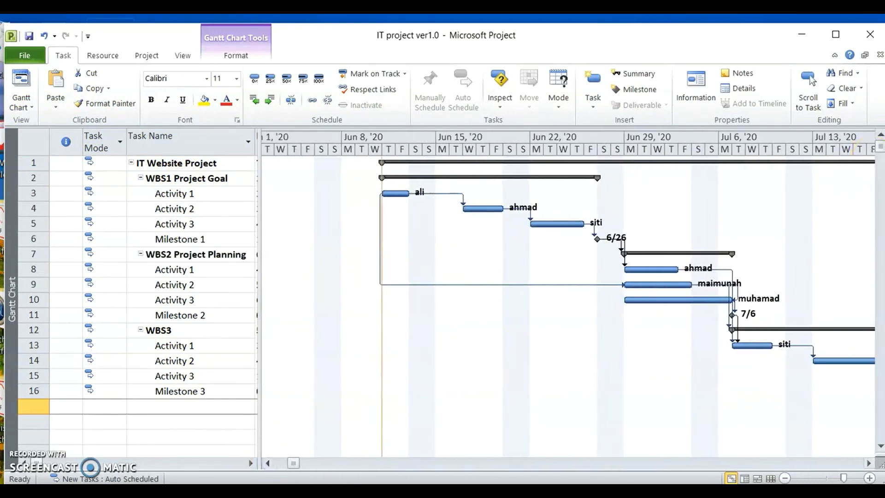
pyautogui.click(867, 463)
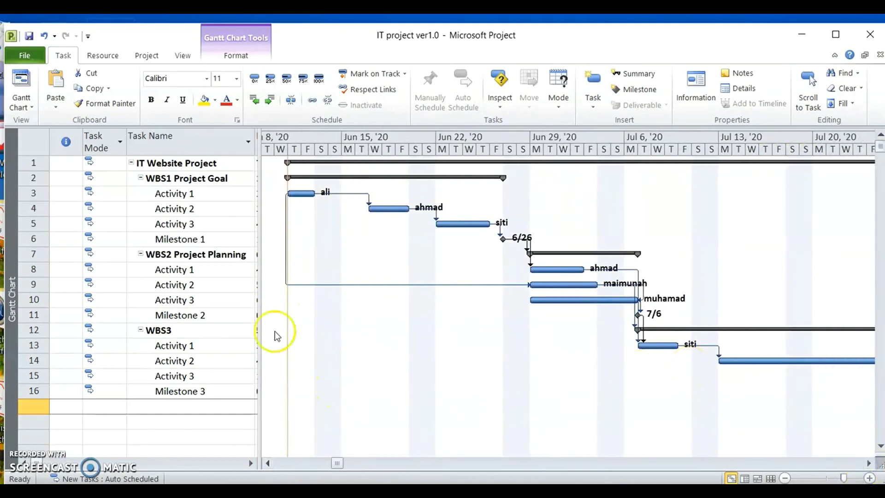
pyautogui.click(246, 384)
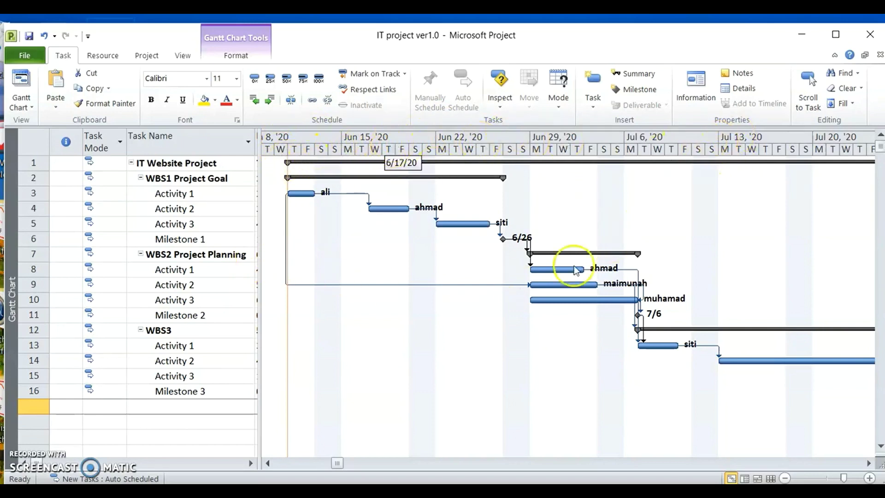
# - Look at the Gantt chart's Timescale settings, and widen the task table back to the Resource Names column
pyautogui.rightClick(410, 137)
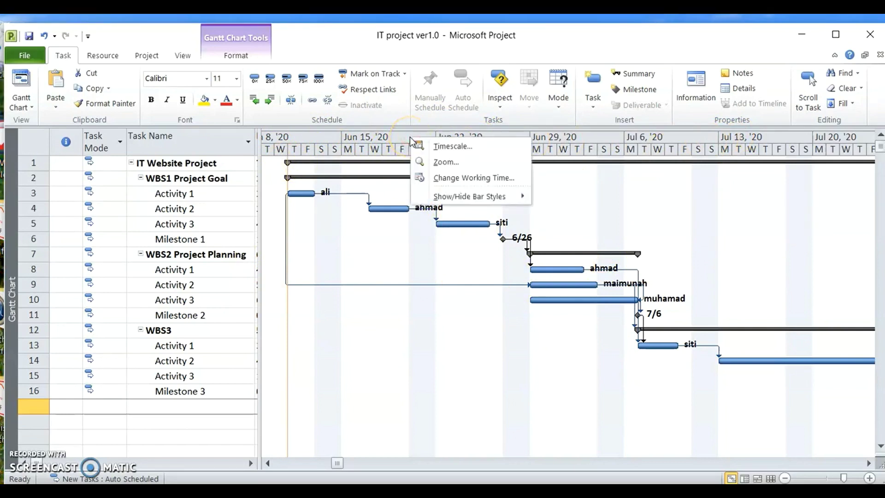
pyautogui.click(448, 150)
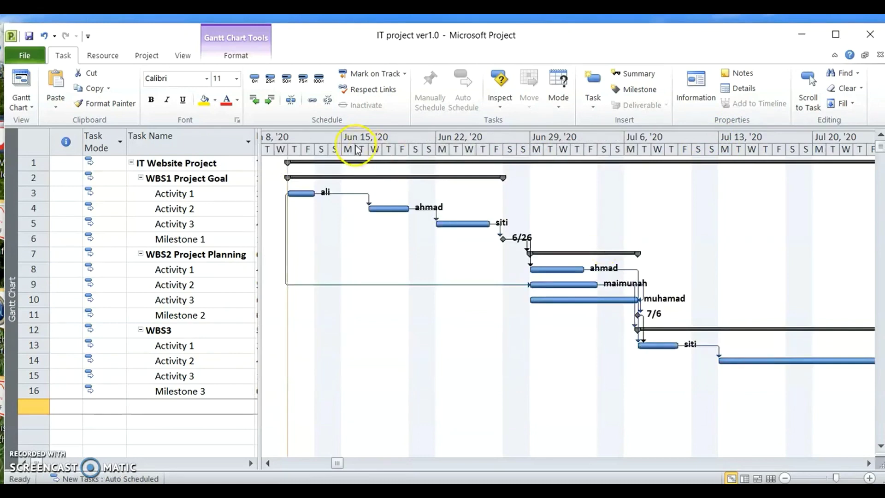
pyautogui.moveTo(264, 235); pyautogui.dragTo(669, 283)
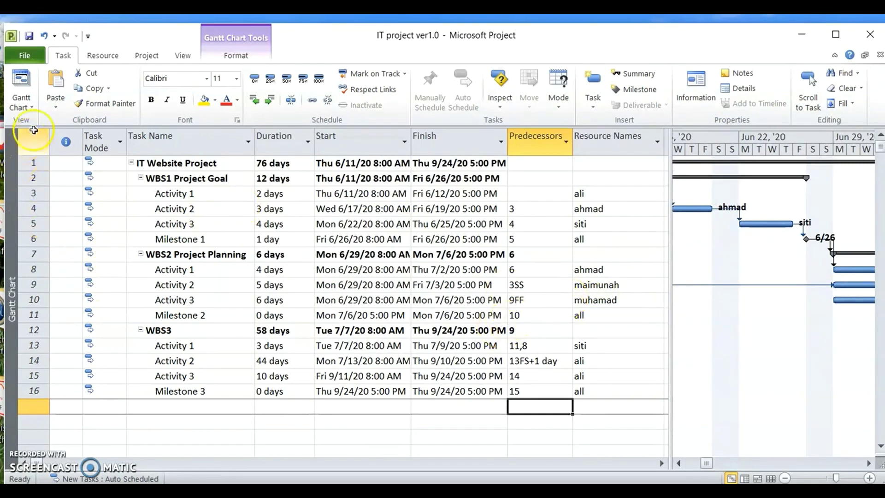
# - Switch to the Network Diagram view, examine the task chain to its end, and enlarge the boxes to read their details
pyautogui.click(33, 106)
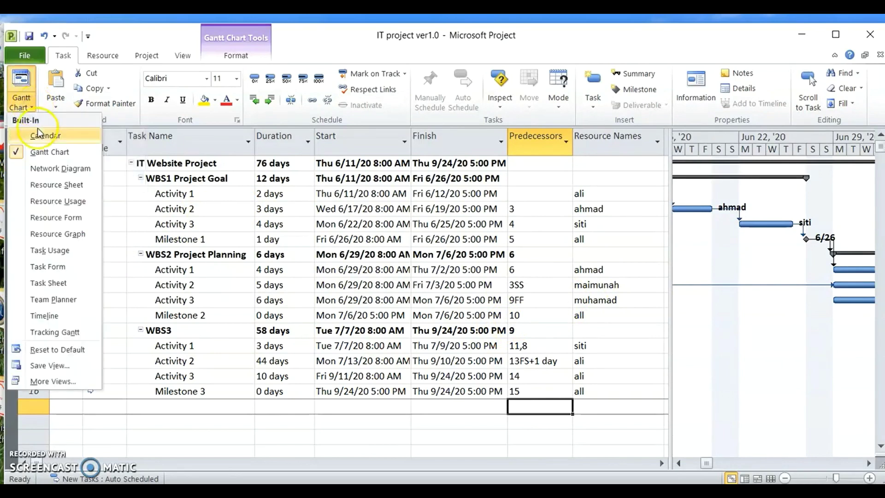
pyautogui.click(35, 172)
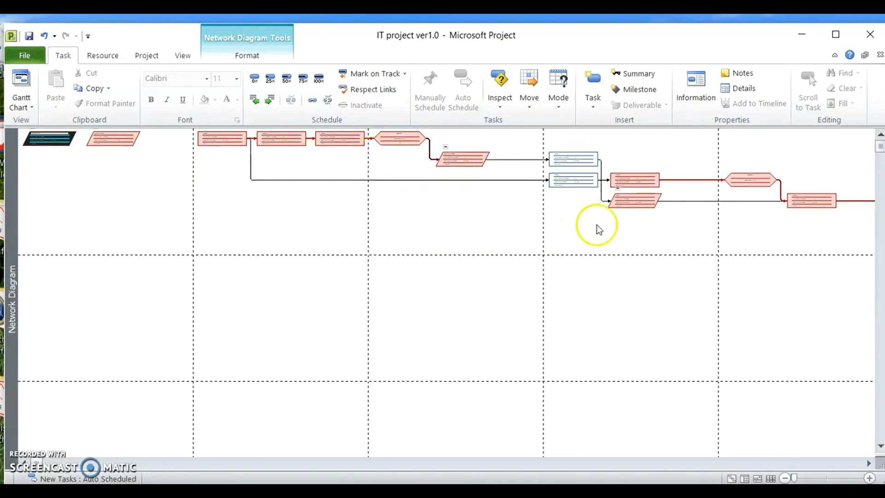
pyautogui.click(868, 463)
pyautogui.moveTo(867, 465); pyautogui.dragTo(868, 465)
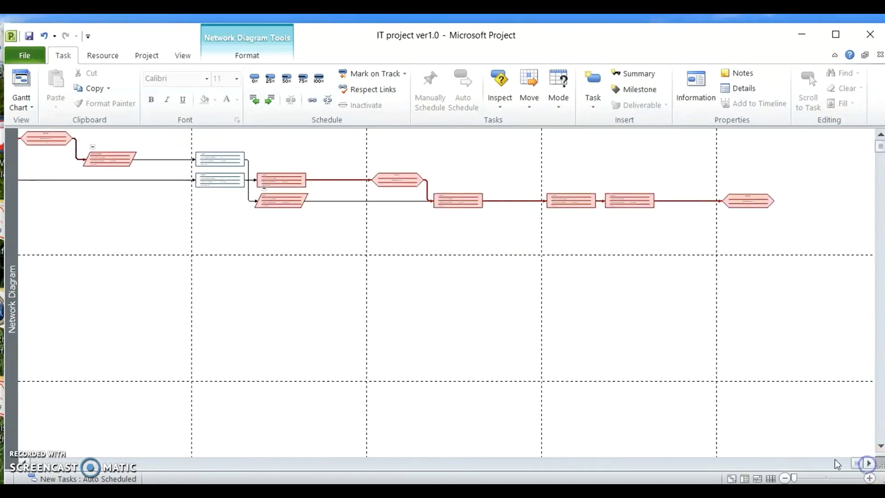
pyautogui.click(730, 377)
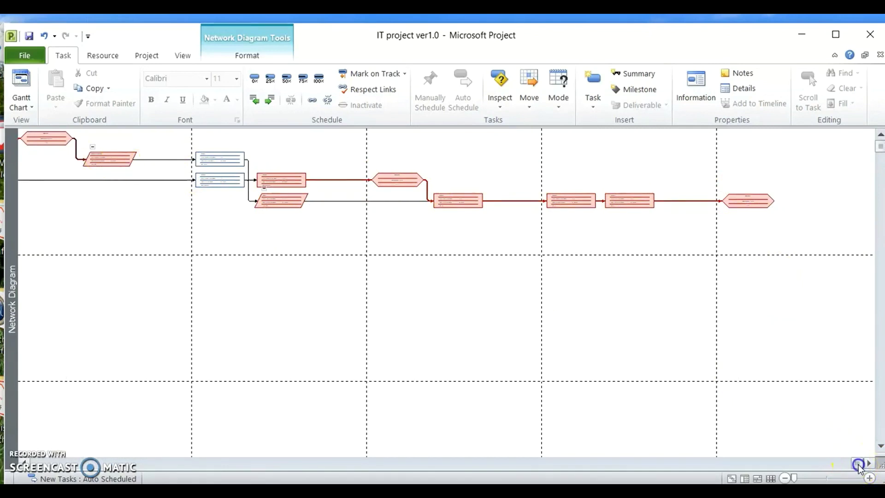
pyautogui.moveTo(775, 466); pyautogui.dragTo(15, 456)
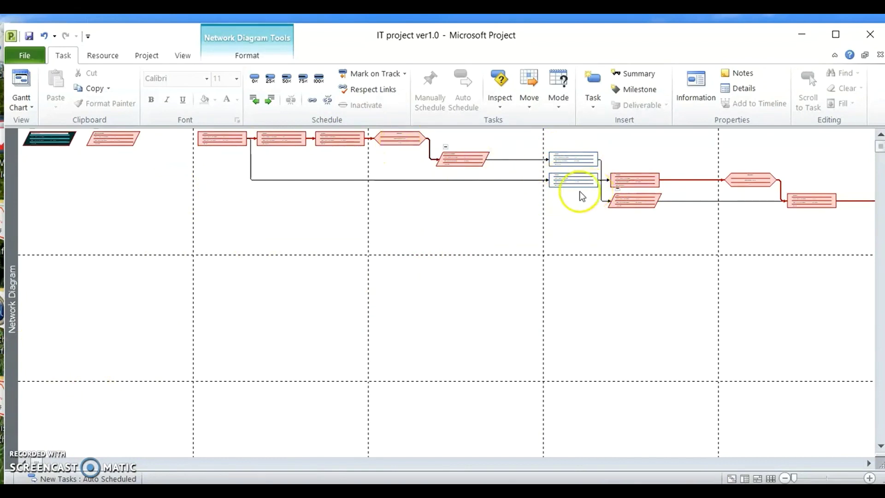
pyautogui.moveTo(391, 136)
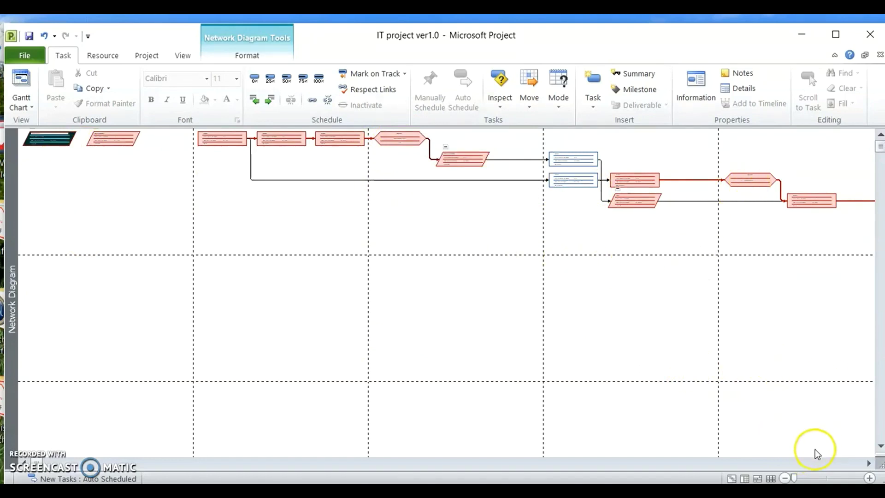
pyautogui.click(869, 478)
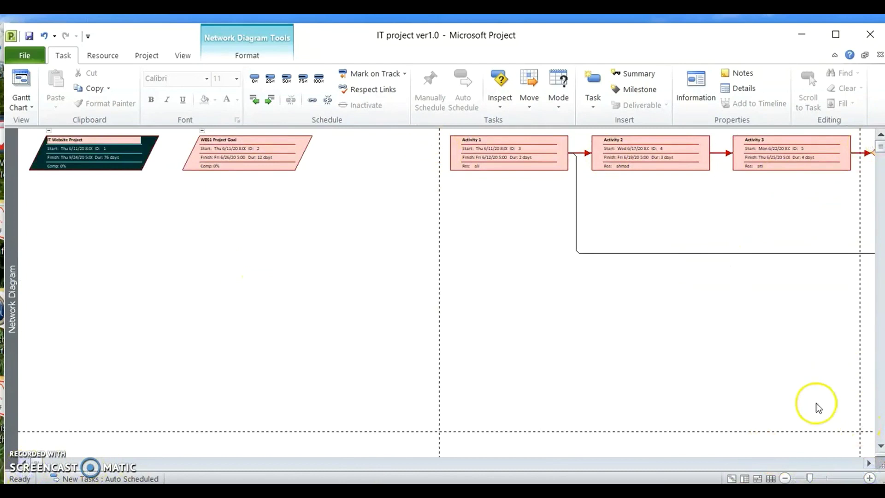
# - Return to the Gantt Chart for comparison, and reopen the Network Diagram zoomed out to show the chain of linked tasks
pyautogui.click(31, 108)
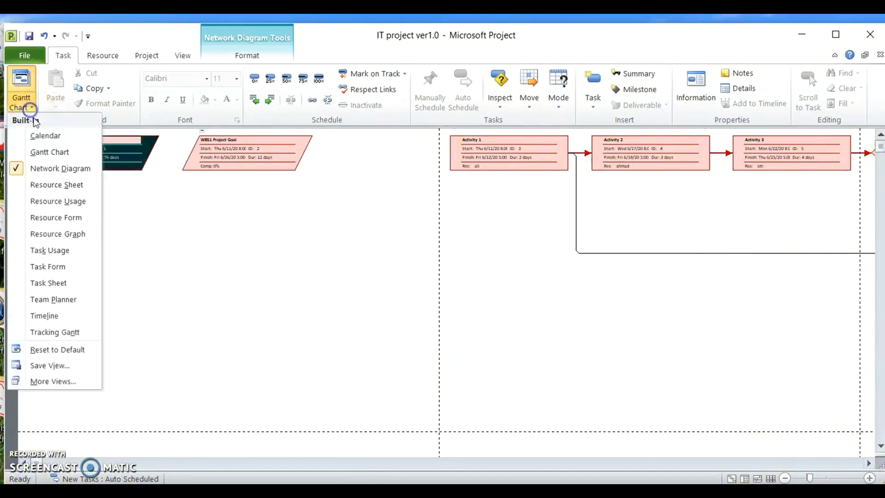
pyautogui.click(38, 151)
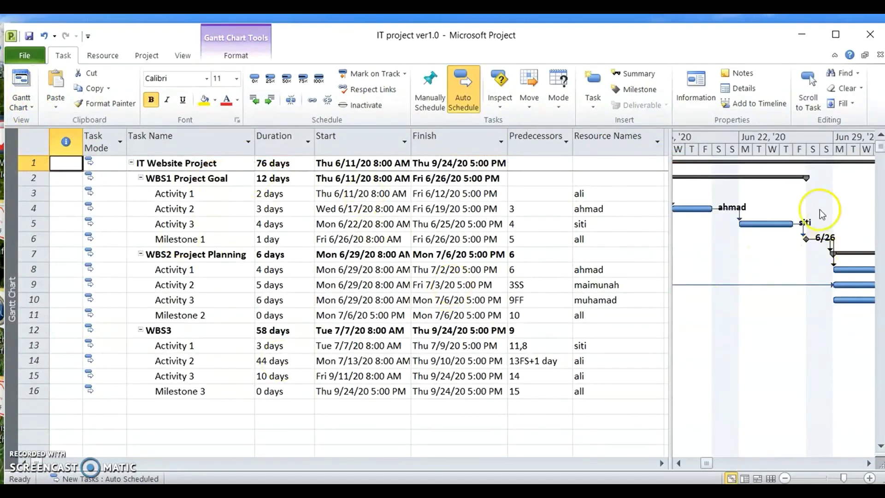
pyautogui.click(34, 109)
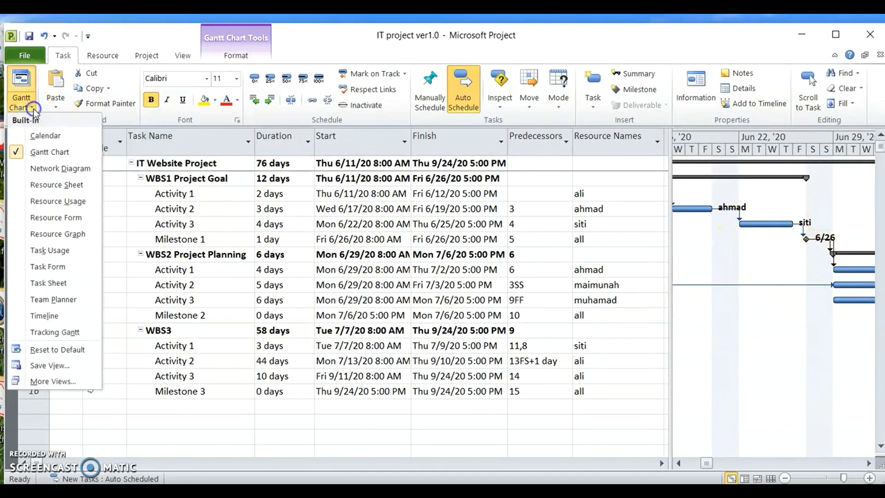
pyautogui.click(38, 167)
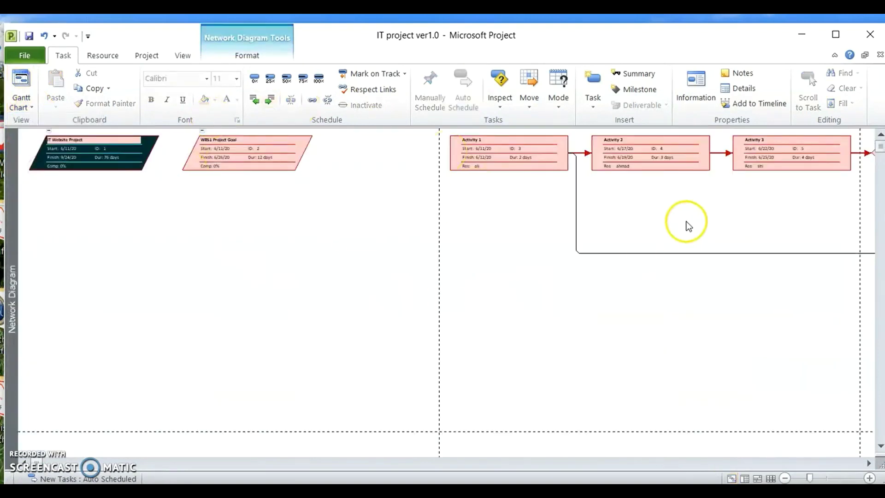
pyautogui.click(788, 476)
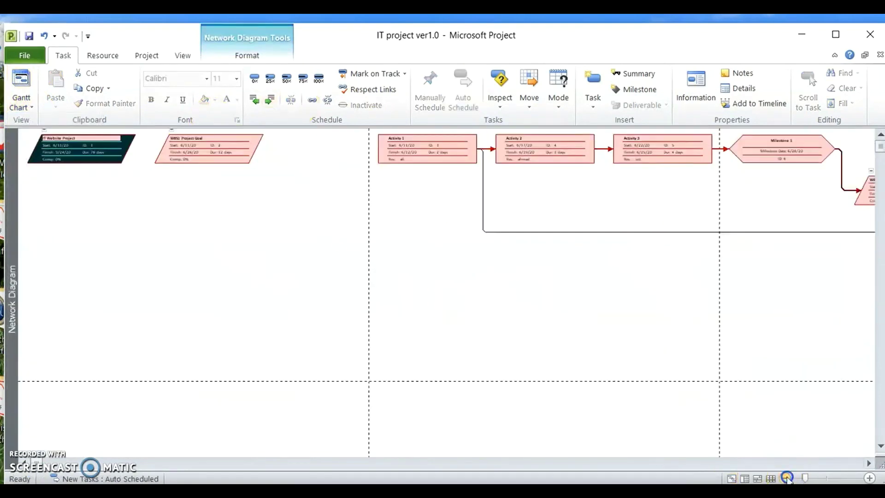
pyautogui.click(788, 475)
pyautogui.click(788, 475)
pyautogui.click(788, 475)
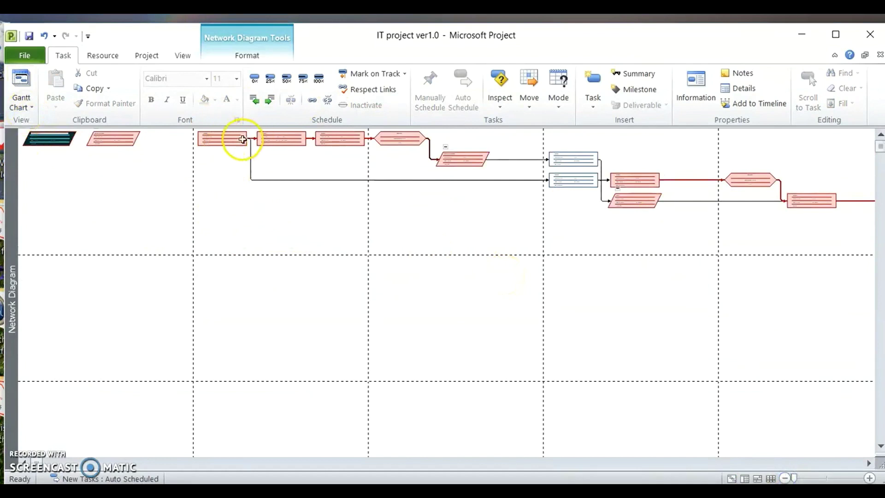
# - Examine the activities in the monthly Calendar view, and return to the Gantt Chart view
pyautogui.moveTo(238, 198)
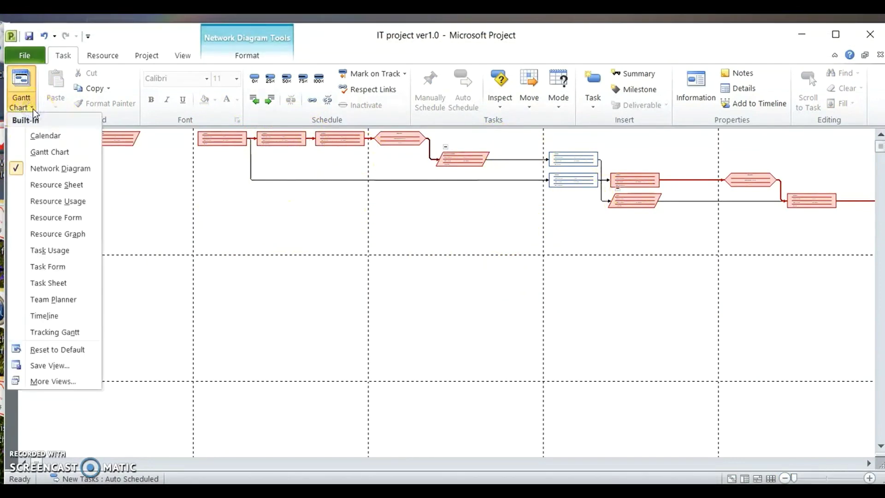
pyautogui.click(46, 136)
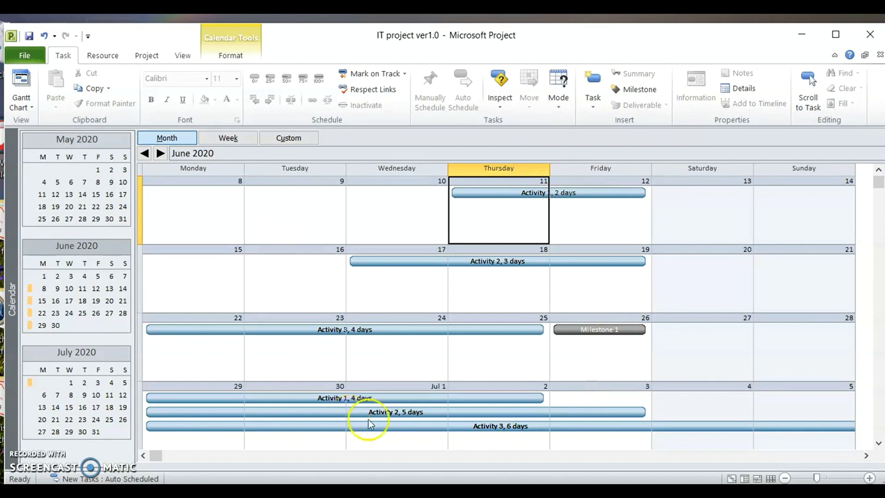
pyautogui.click(32, 111)
pyautogui.click(41, 150)
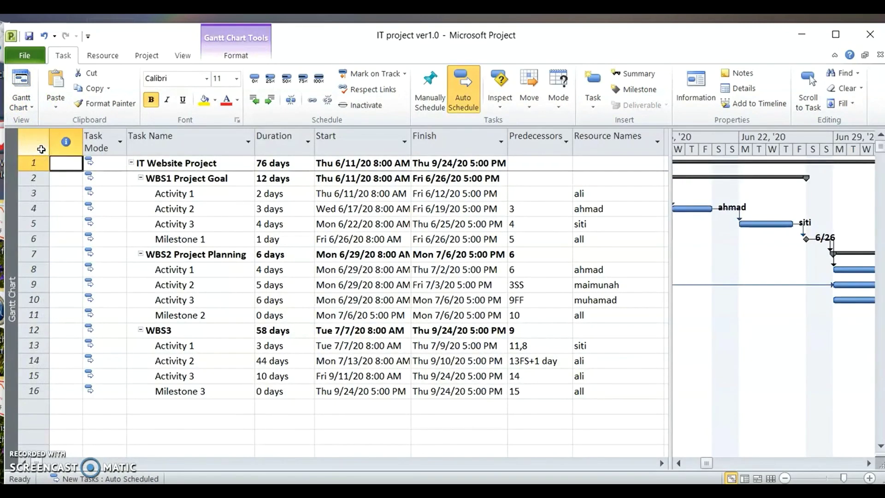
# - Examine the resources' Max. and Std. Rate columns in the Resource Sheet, and review their work hours in the Resource Usage view
pyautogui.click(31, 106)
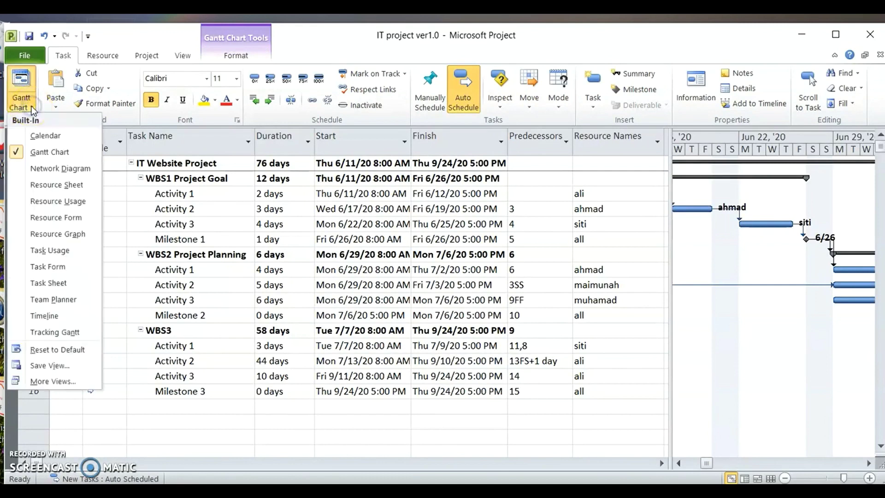
pyautogui.click(41, 188)
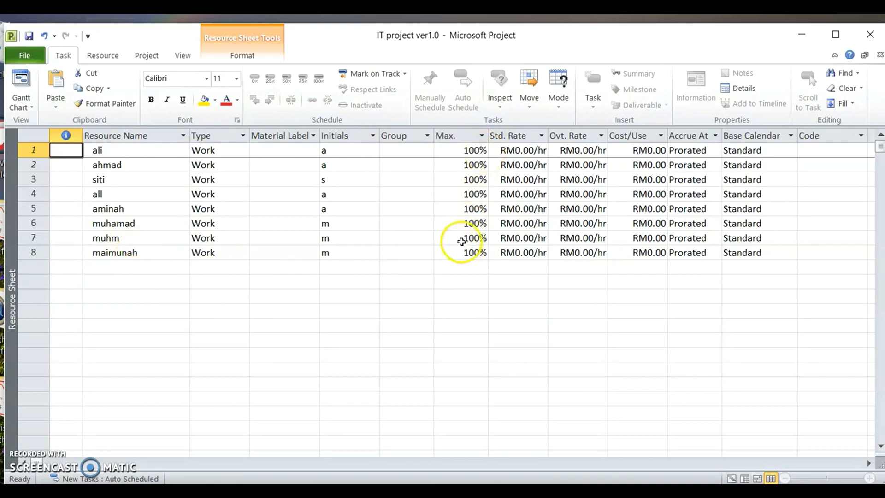
pyautogui.click(477, 240)
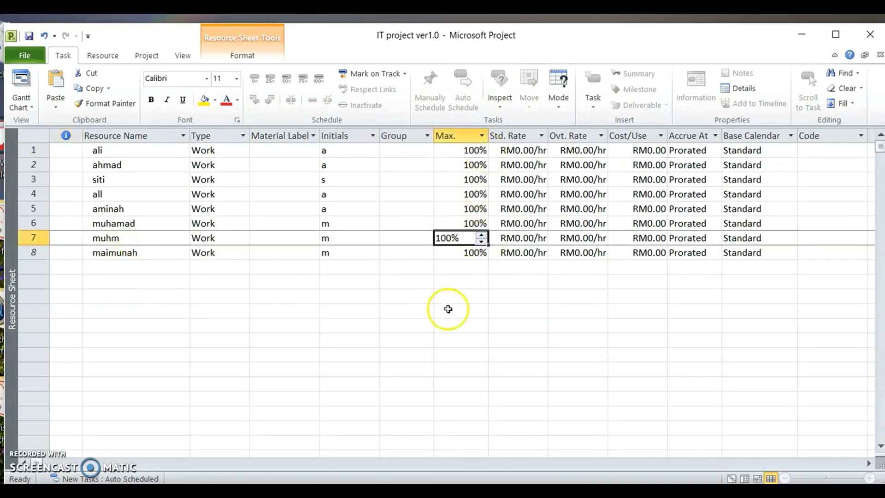
pyautogui.click(538, 305)
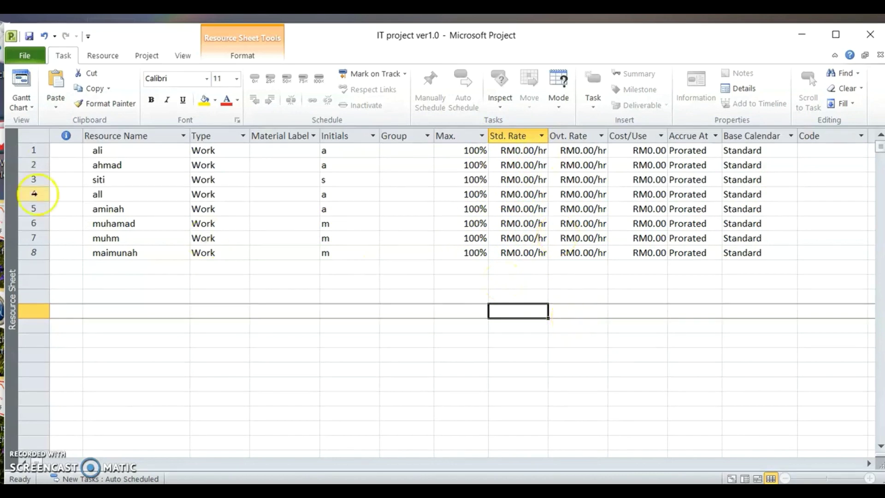
pyautogui.click(24, 104)
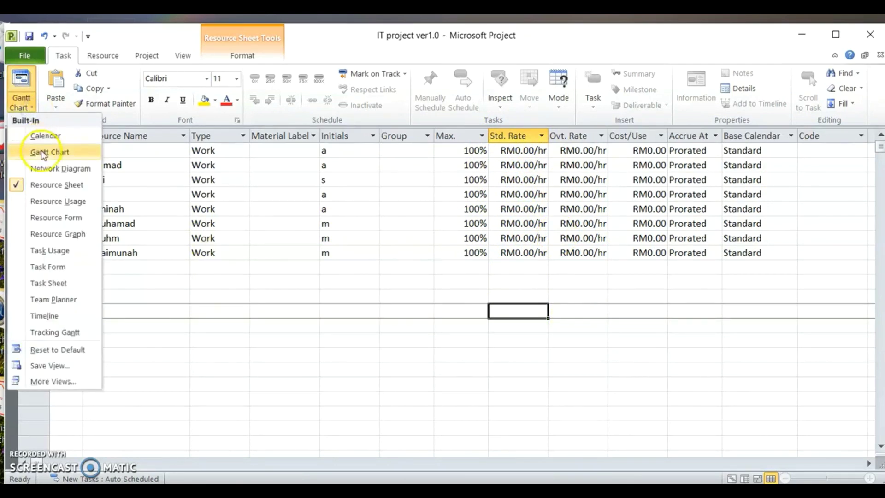
pyautogui.click(43, 202)
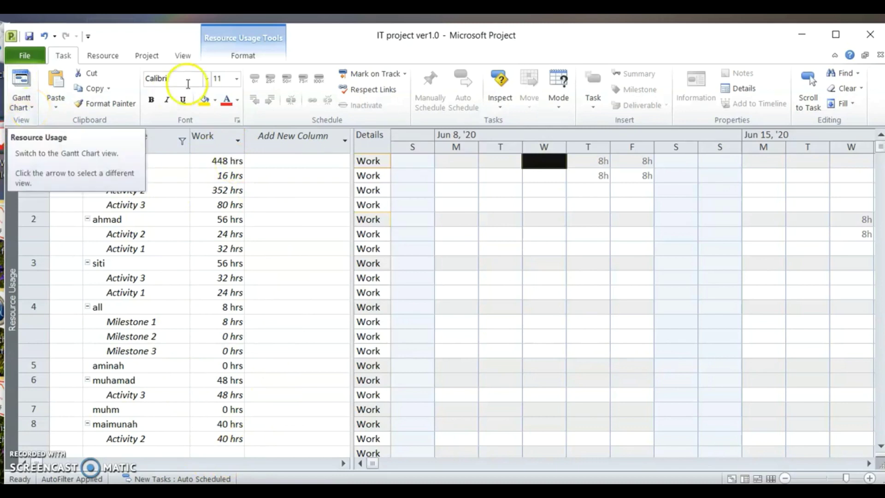
# - Switch to the Resource Graph view and bring up the allocation graph of the first resource
pyautogui.click(33, 107)
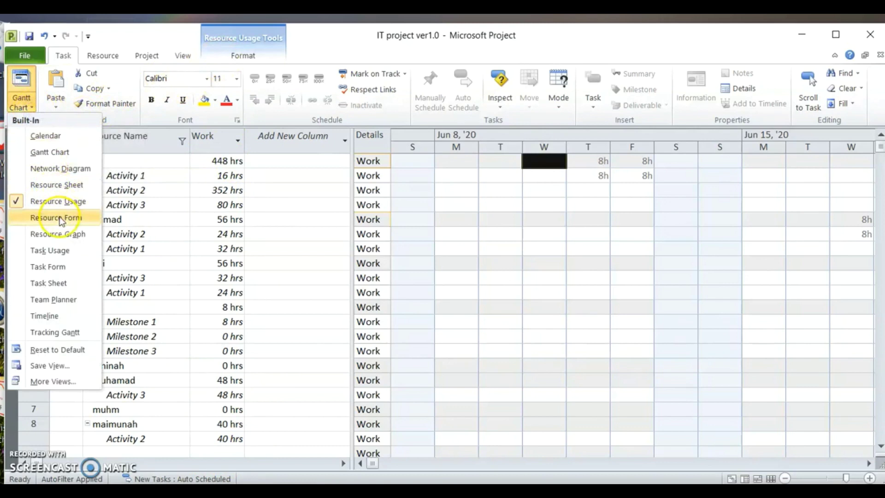
pyautogui.click(60, 235)
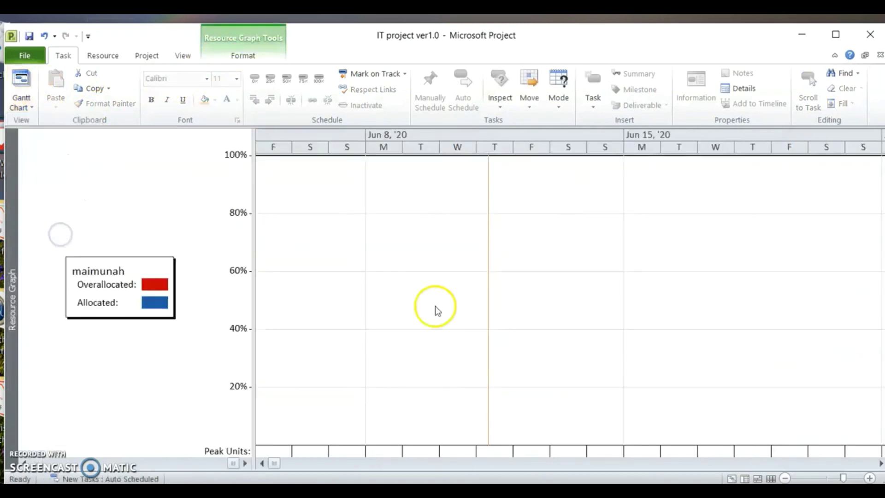
pyautogui.press('pagedown')
pyautogui.press('pagedown')
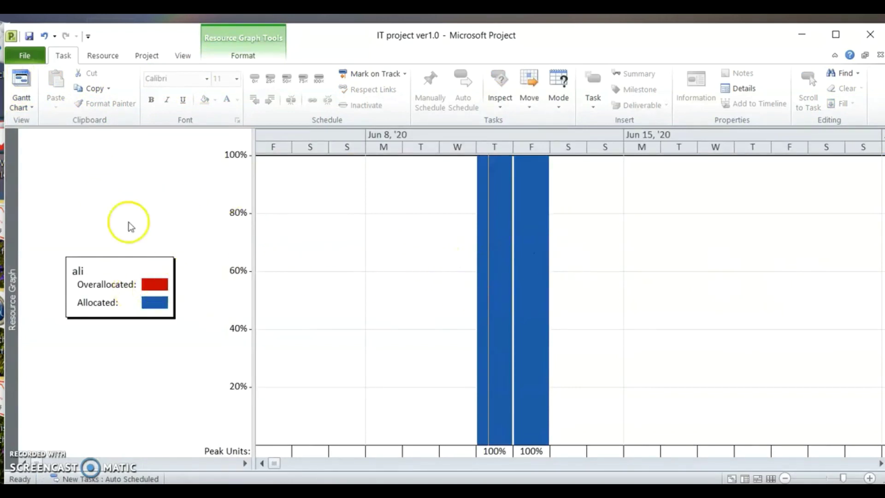
# - Examine the project's start and finish dates in the Timeline view, and return to the Gantt Chart view
pyautogui.click(23, 105)
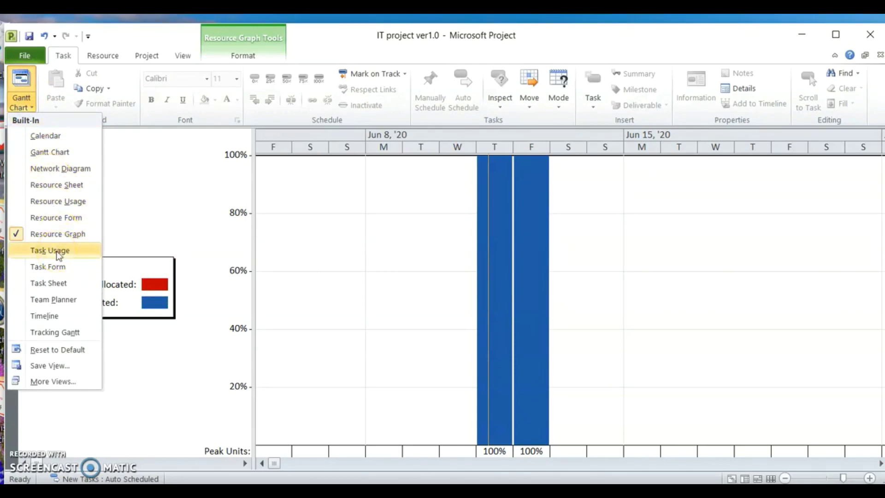
pyautogui.click(43, 316)
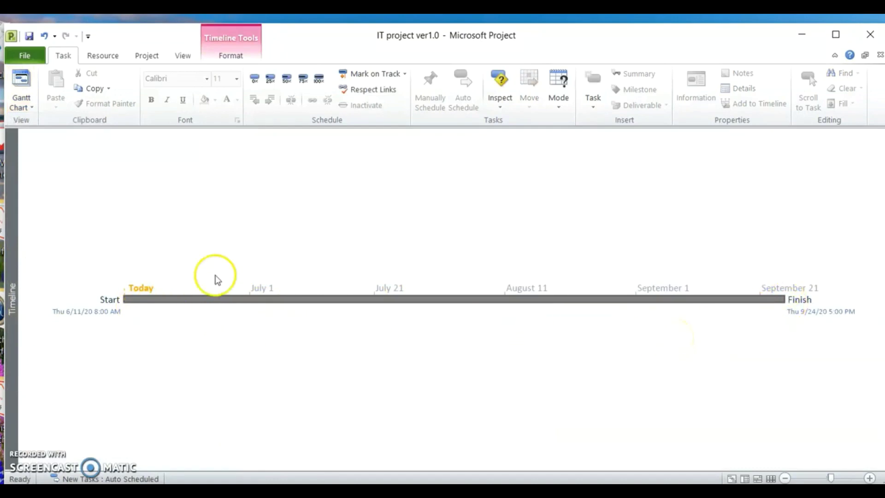
pyautogui.click(31, 108)
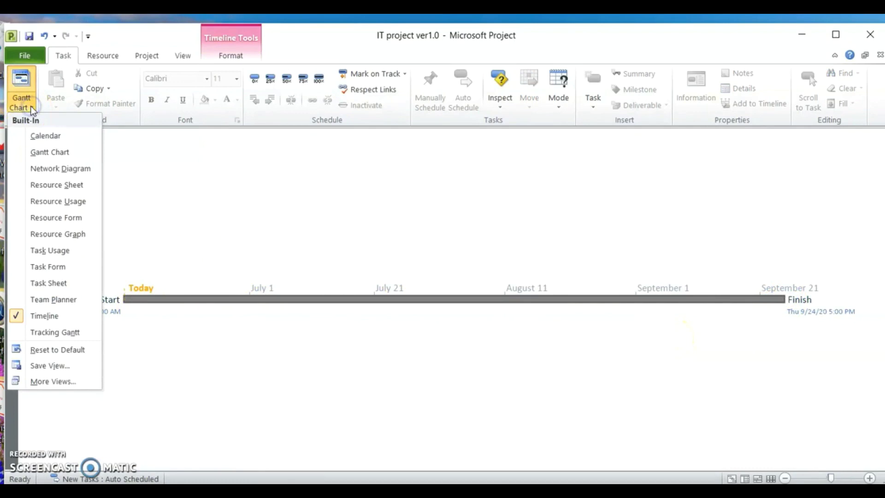
pyautogui.click(32, 150)
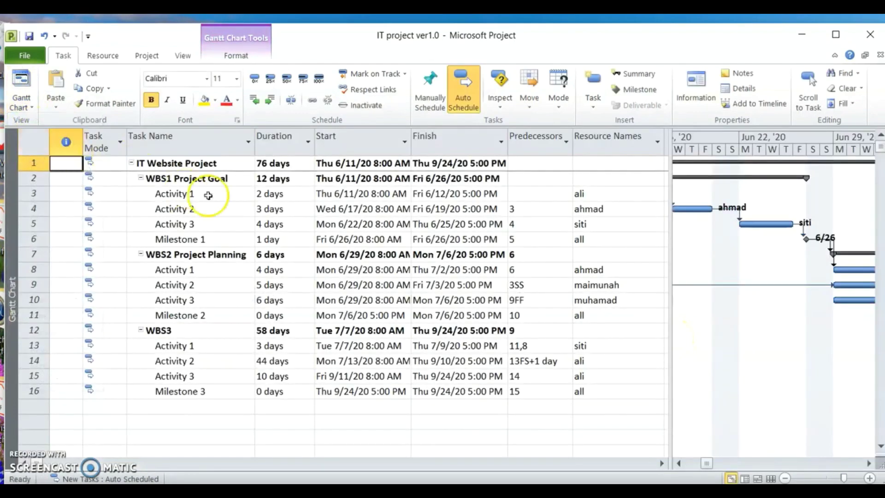
# - Set the IT Website Project summary task to display on the timeline
pyautogui.click(236, 164)
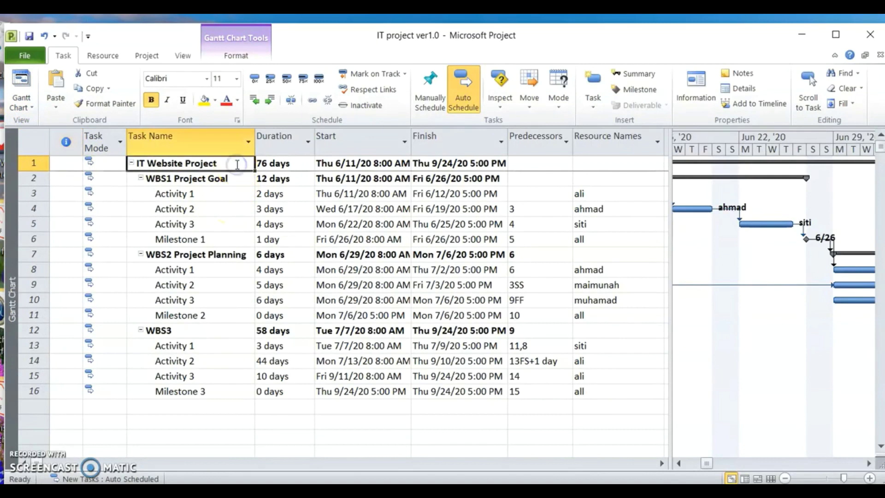
pyautogui.doubleClick(240, 164)
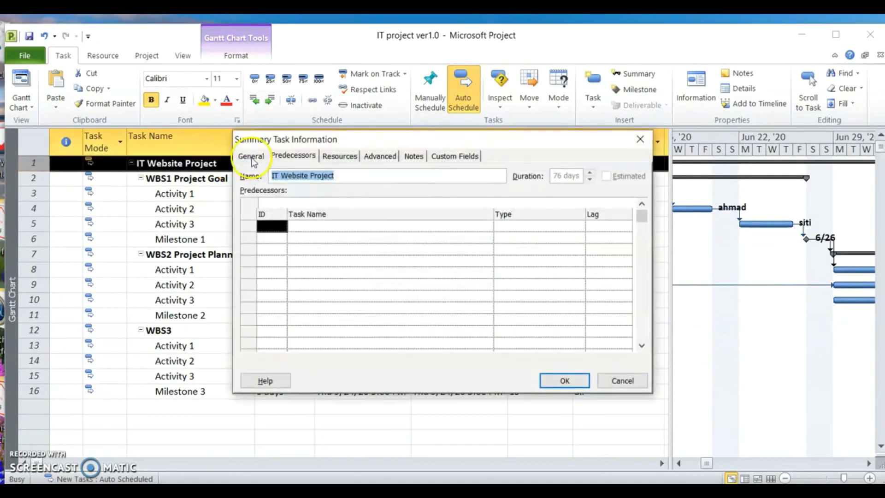
pyautogui.click(251, 156)
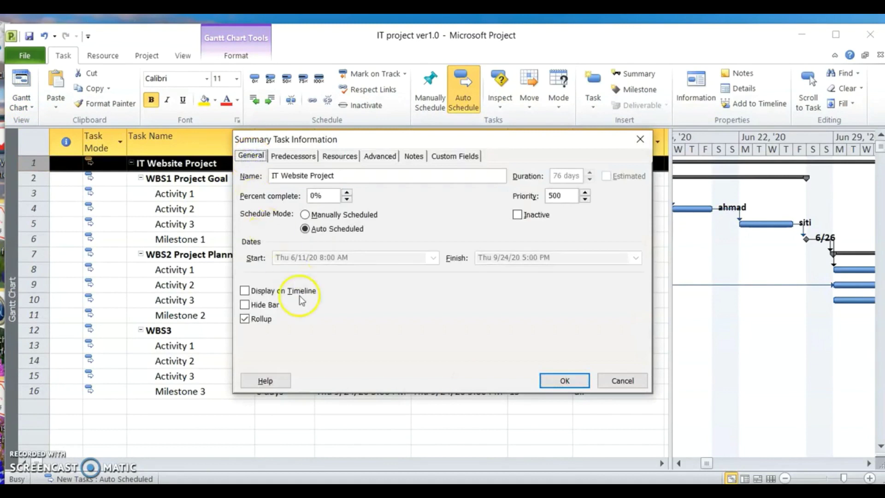
pyautogui.click(266, 291)
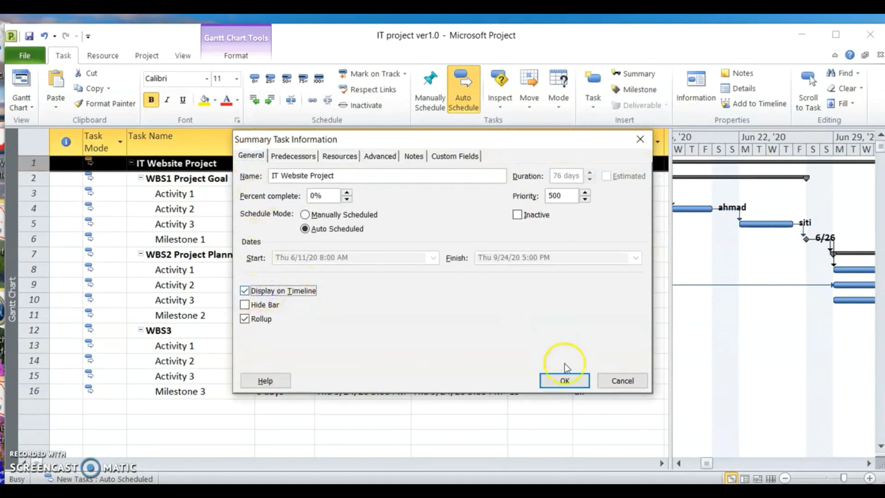
pyautogui.click(563, 381)
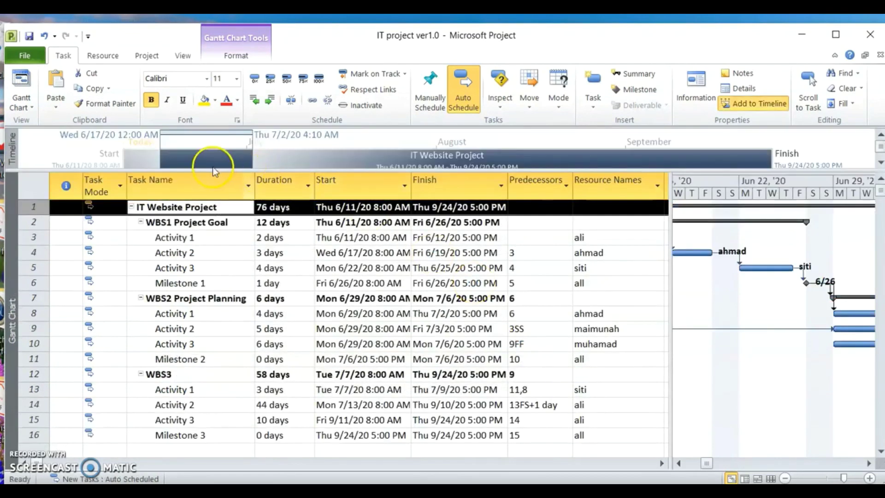
# - Set the WBS1 Project Goal summary task and Milestone 1 to display on the timeline
pyautogui.click(231, 224)
pyautogui.click(235, 223)
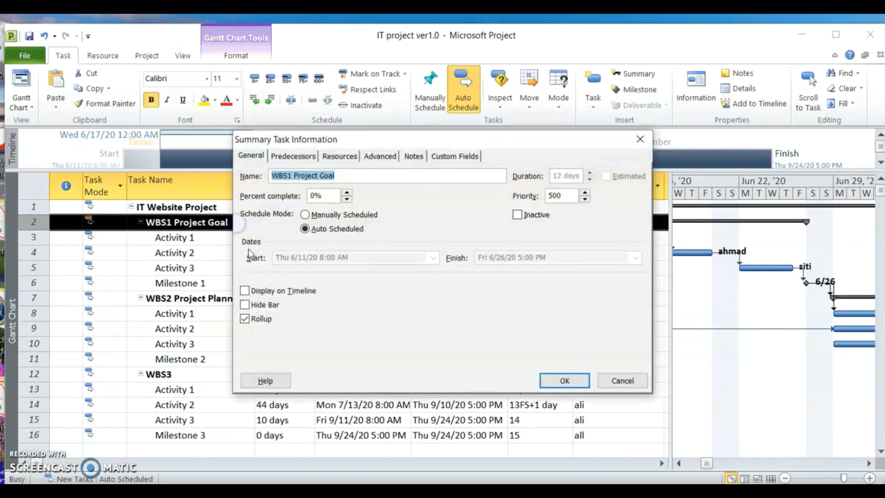
pyautogui.click(278, 290)
pyautogui.click(565, 380)
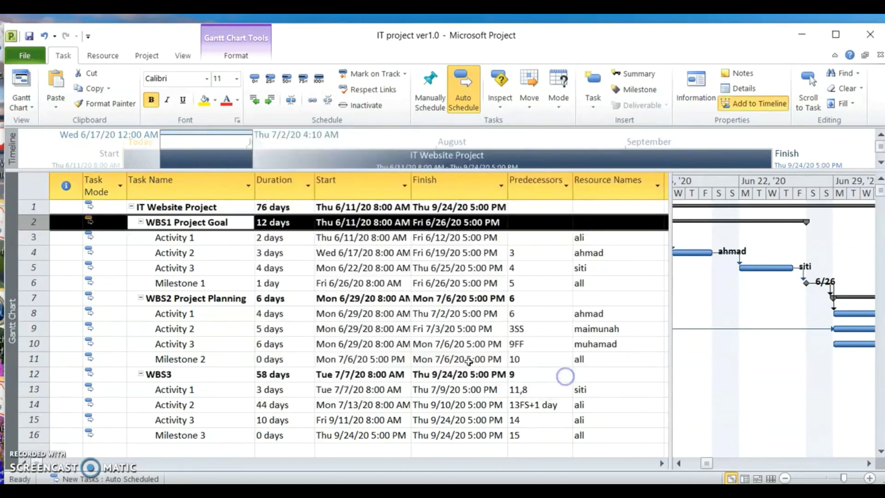
pyautogui.doubleClick(219, 283)
pyautogui.click(221, 286)
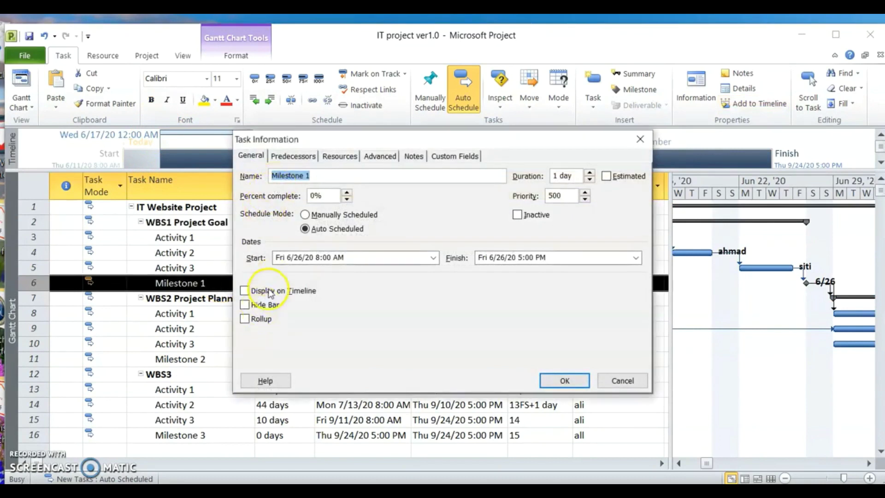
pyautogui.click(267, 289)
pyautogui.click(564, 380)
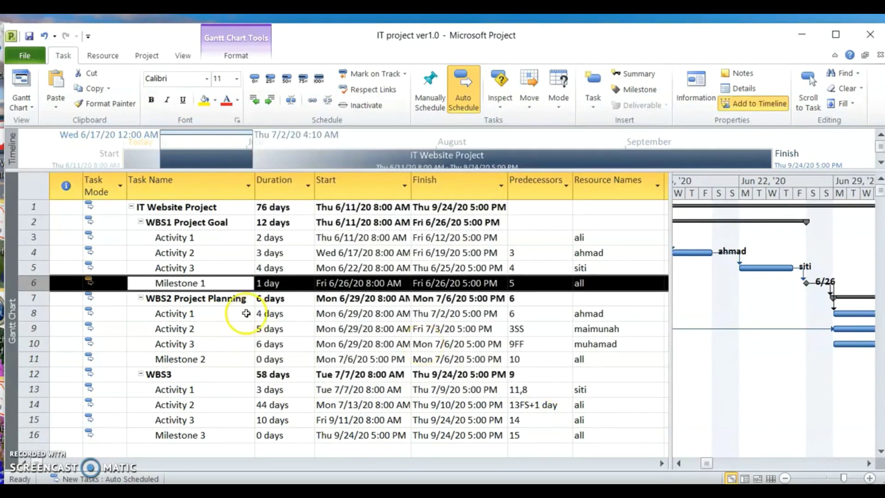
# - Set the WBS2 Project Planning summary task and Milestone 2 to display on the timeline
pyautogui.doubleClick(236, 300)
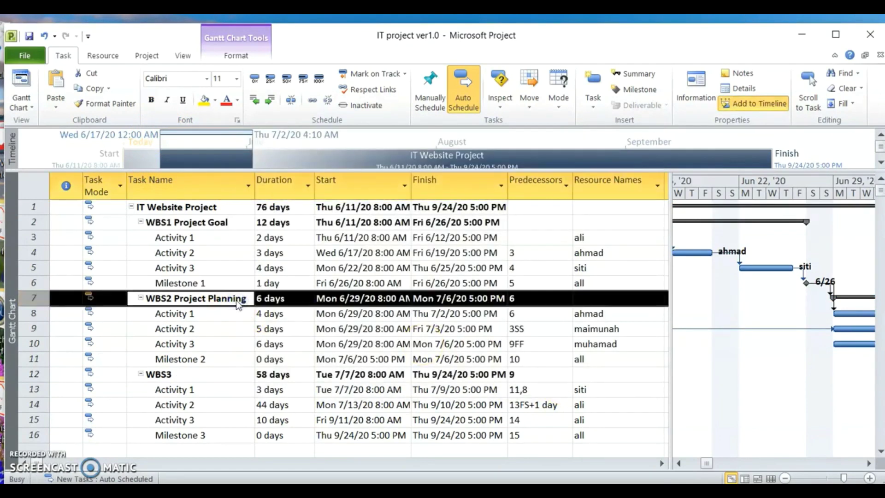
pyautogui.click(244, 290)
pyautogui.click(564, 380)
pyautogui.click(233, 363)
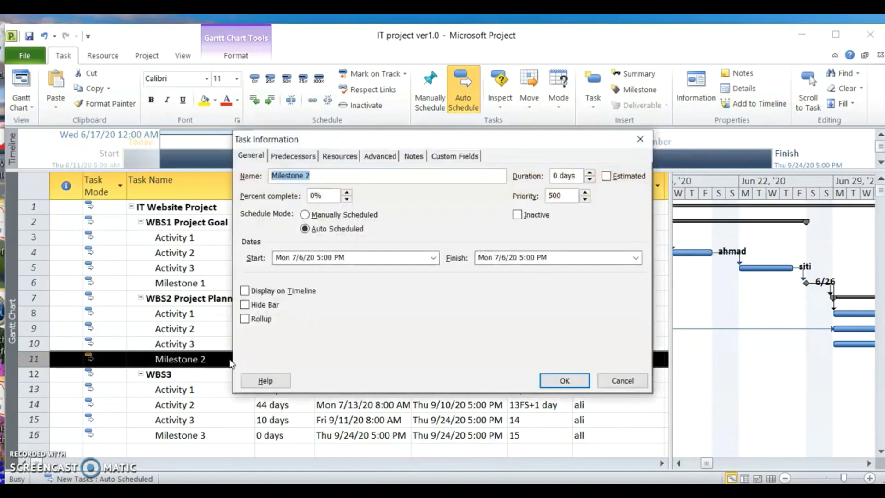
pyautogui.click(262, 292)
pyautogui.click(565, 380)
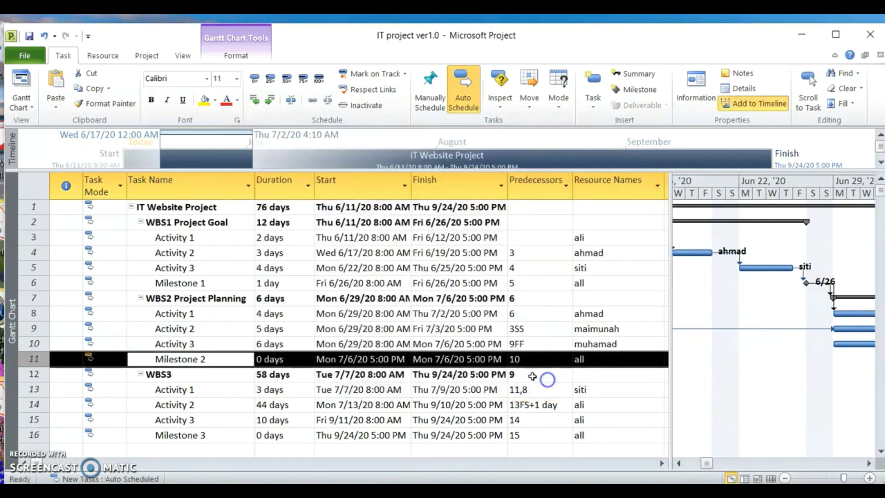
# - Set the WBS3 summary task and Milestone 3 to display on the timeline
pyautogui.click(214, 374)
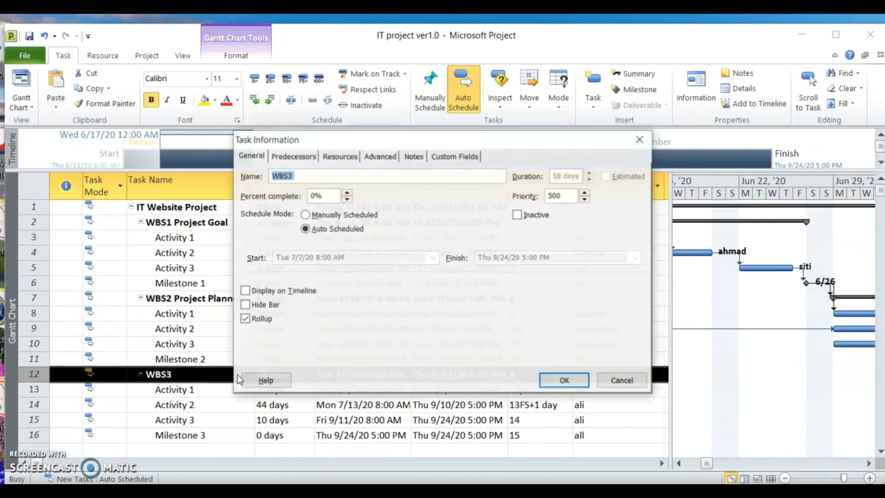
pyautogui.click(284, 295)
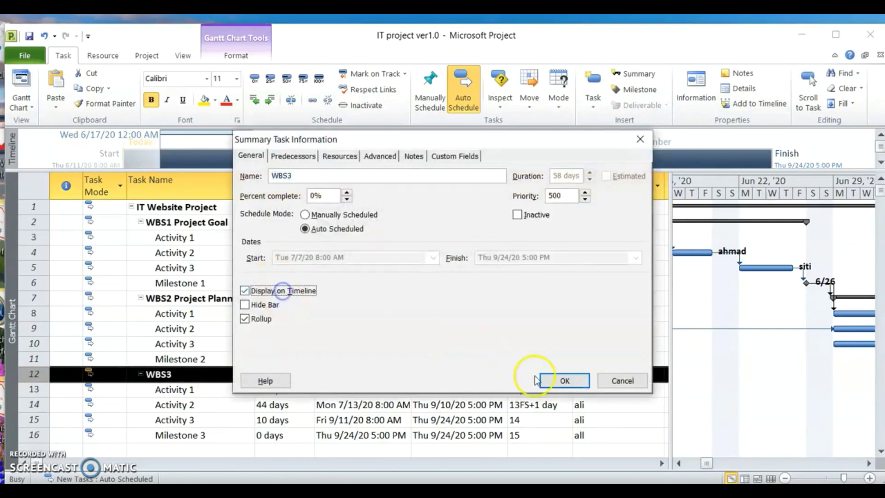
pyautogui.click(558, 381)
pyautogui.doubleClick(229, 437)
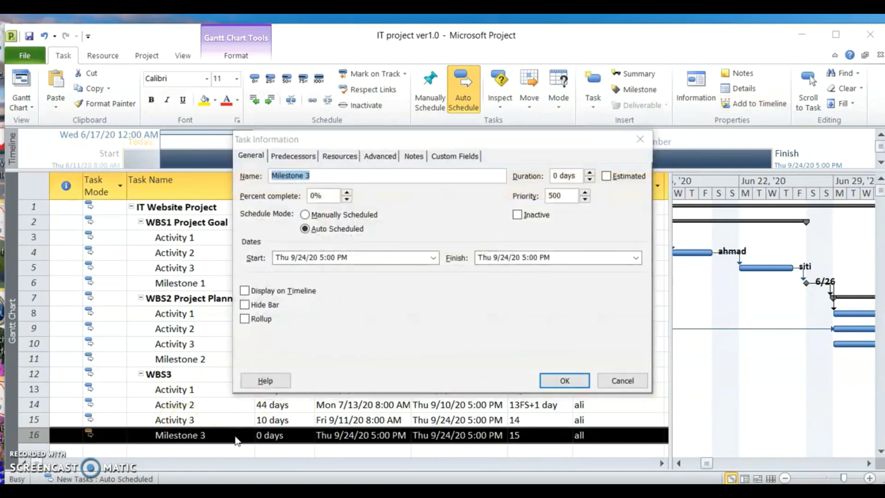
pyautogui.click(267, 301)
pyautogui.click(270, 289)
pyautogui.click(271, 304)
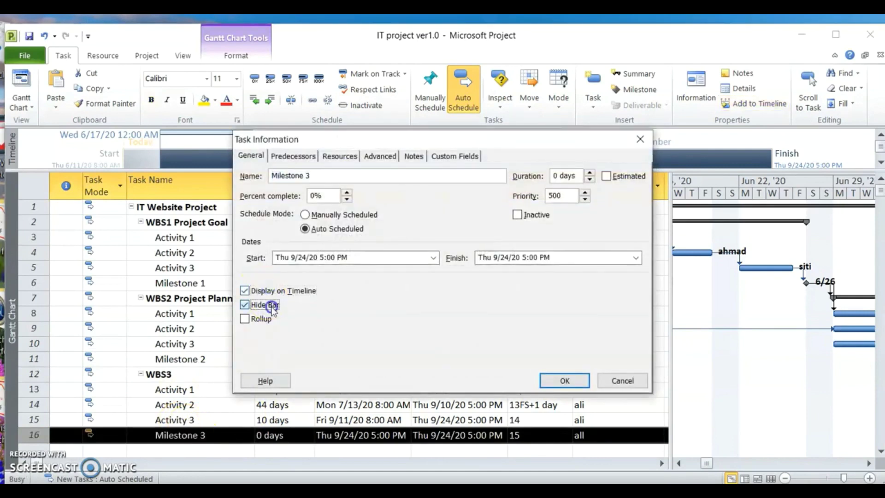
pyautogui.click(564, 380)
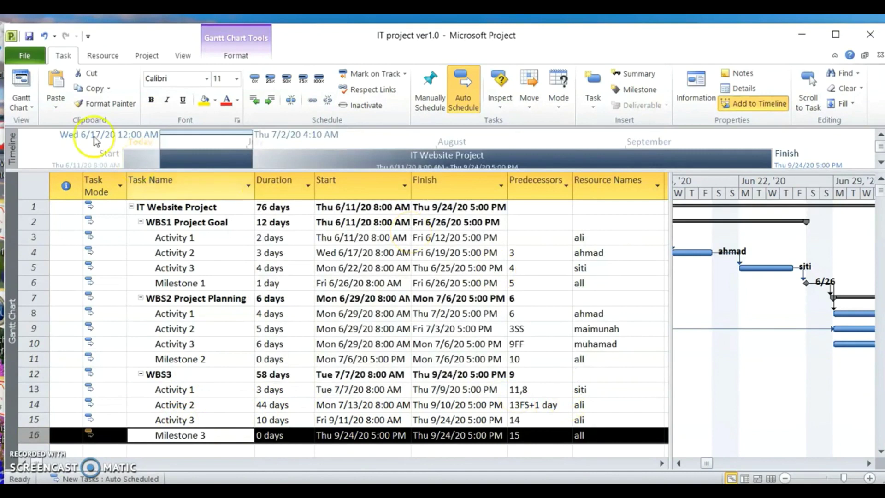
# - Switch to the Timeline view and move the Milestone 1, 2 and 3 labels further below the bars
pyautogui.click(29, 109)
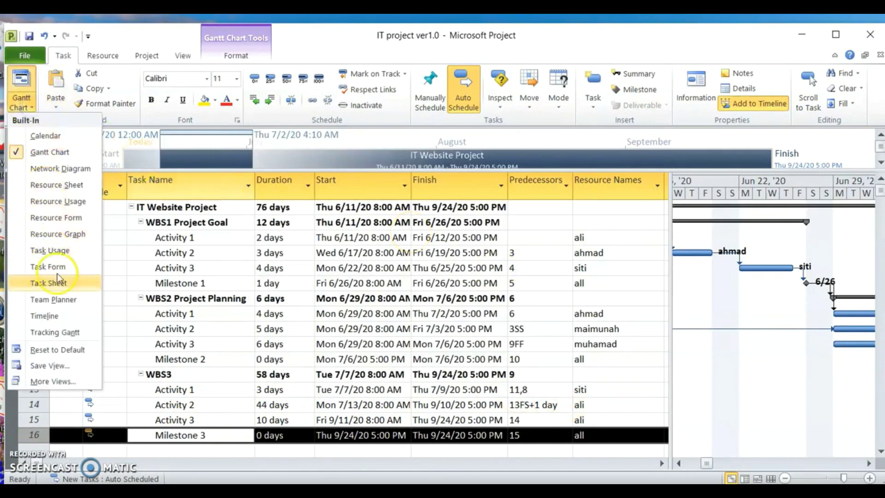
pyautogui.click(57, 321)
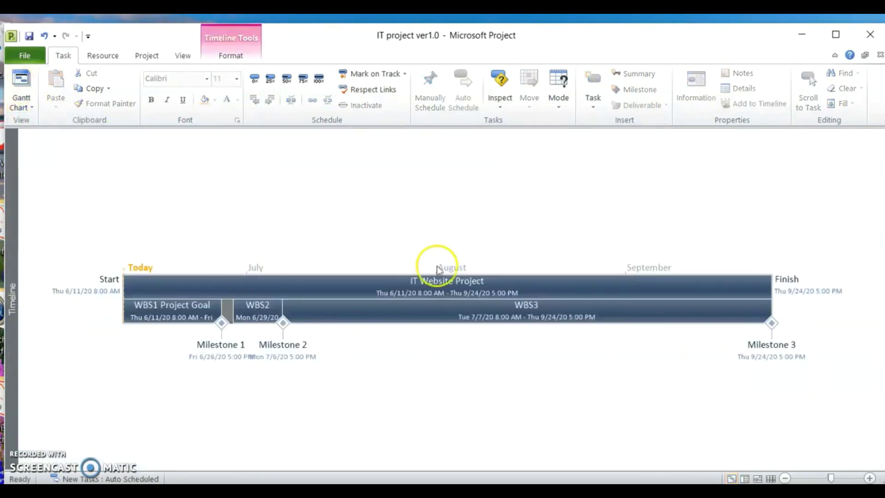
pyautogui.moveTo(283, 324); pyautogui.dragTo(291, 363)
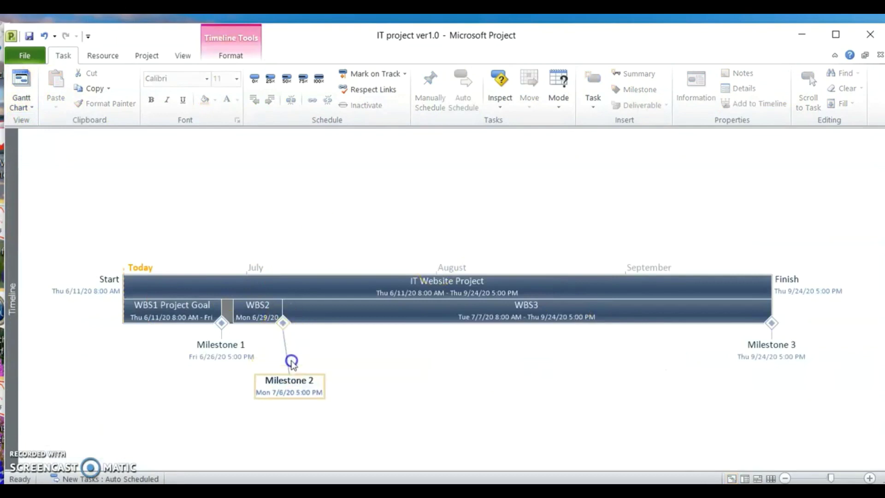
pyautogui.moveTo(223, 329); pyautogui.dragTo(209, 383)
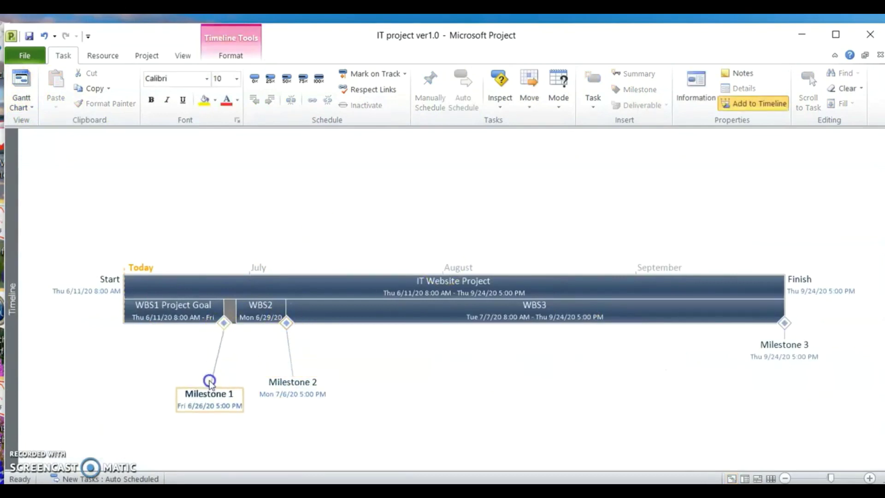
pyautogui.moveTo(558, 318)
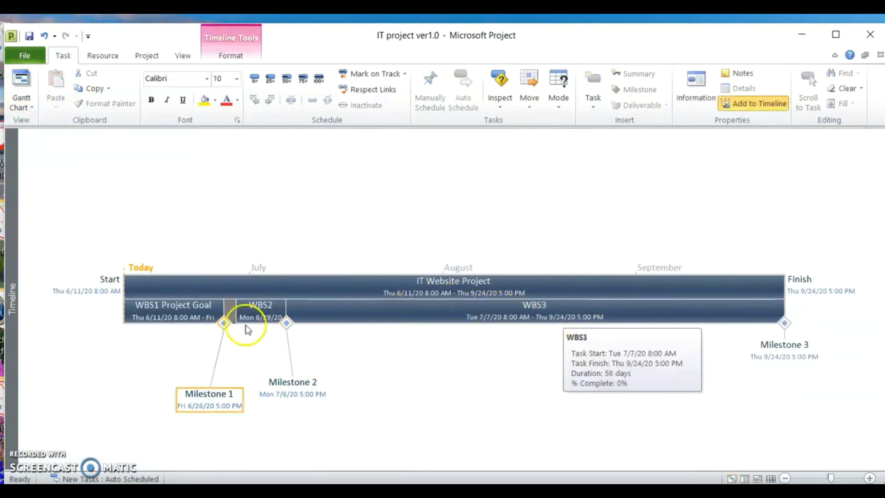
pyautogui.moveTo(786, 345); pyautogui.dragTo(792, 374)
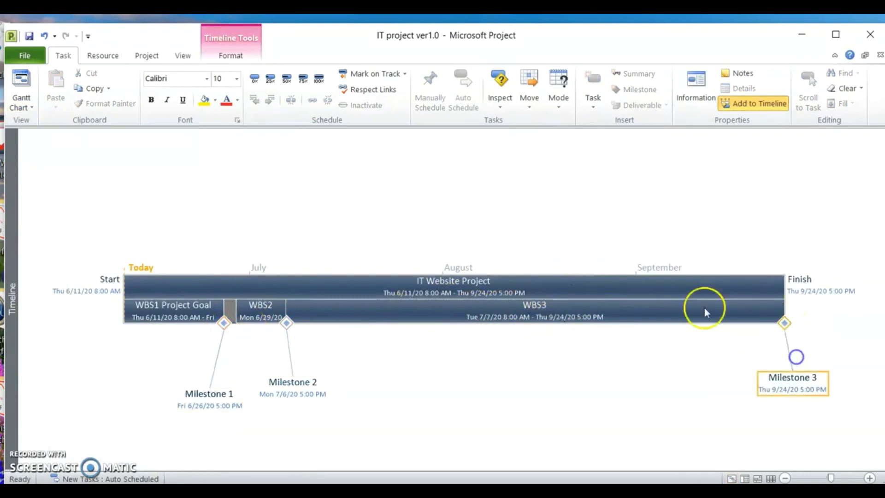
# - Move the WBS2 bar to a third row of the timeline, and pull WBS3 out below the bars as a callout
pyautogui.moveTo(627, 310); pyautogui.dragTo(640, 332)
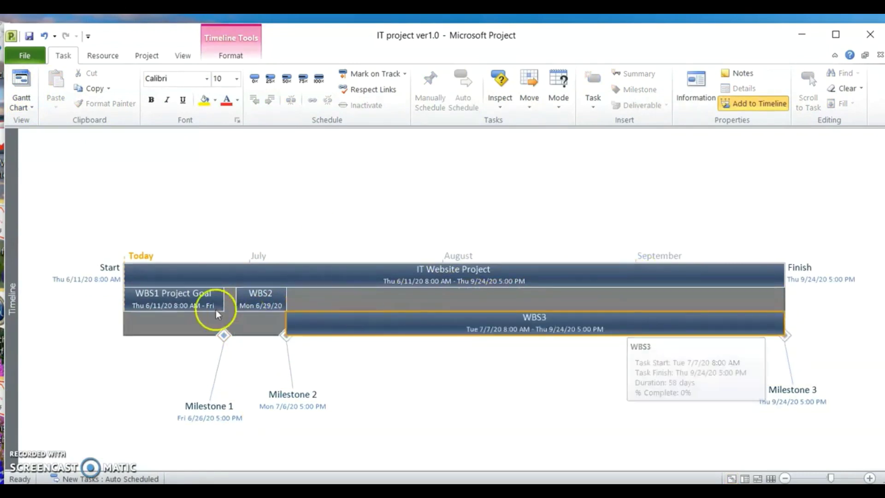
pyautogui.moveTo(248, 300)
pyautogui.moveTo(248, 299); pyautogui.dragTo(253, 322)
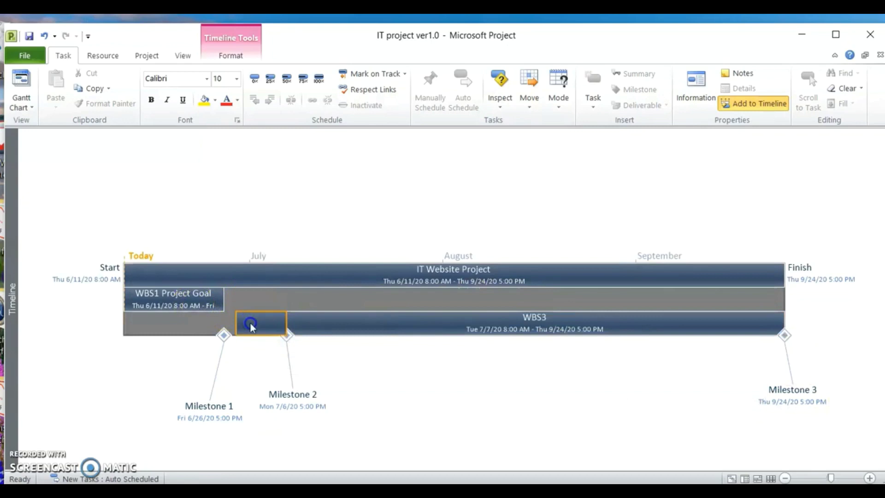
pyautogui.moveTo(389, 337); pyautogui.dragTo(400, 366)
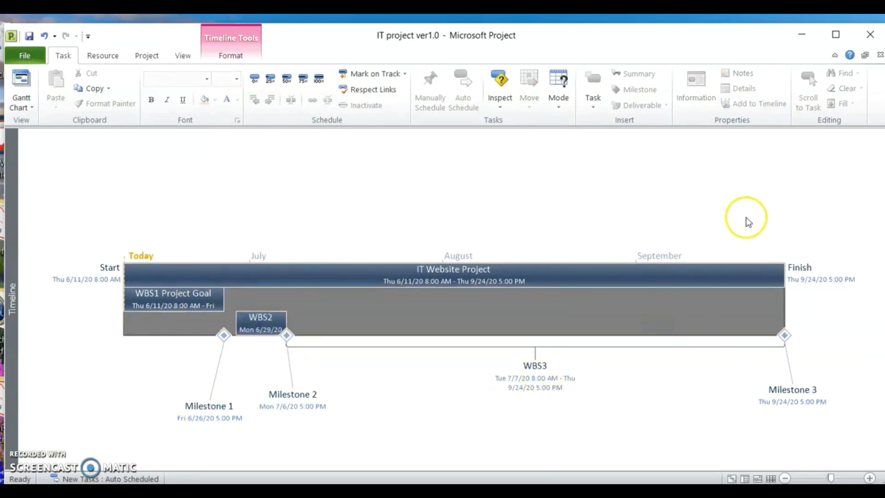
# - Examine the Copy Timeline options for e-mail, presentation and full size without copying anything
pyautogui.rightClick(691, 191)
pyautogui.moveTo(761, 205)
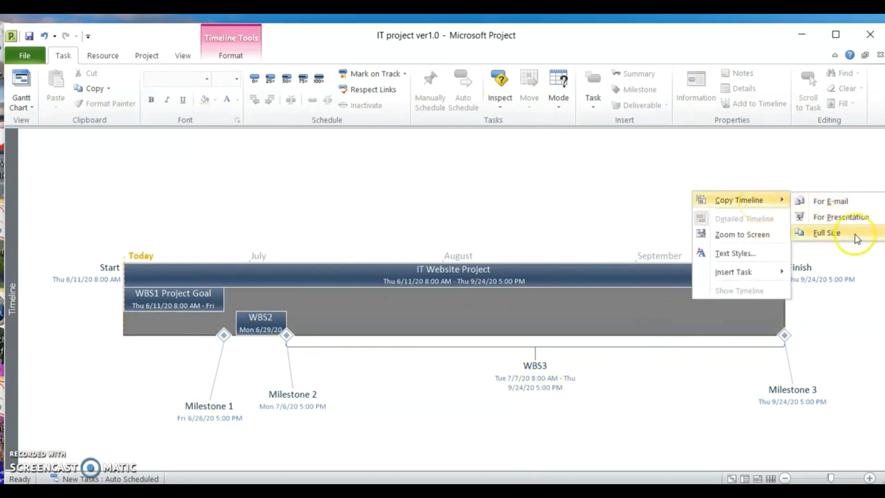
pyautogui.click(627, 189)
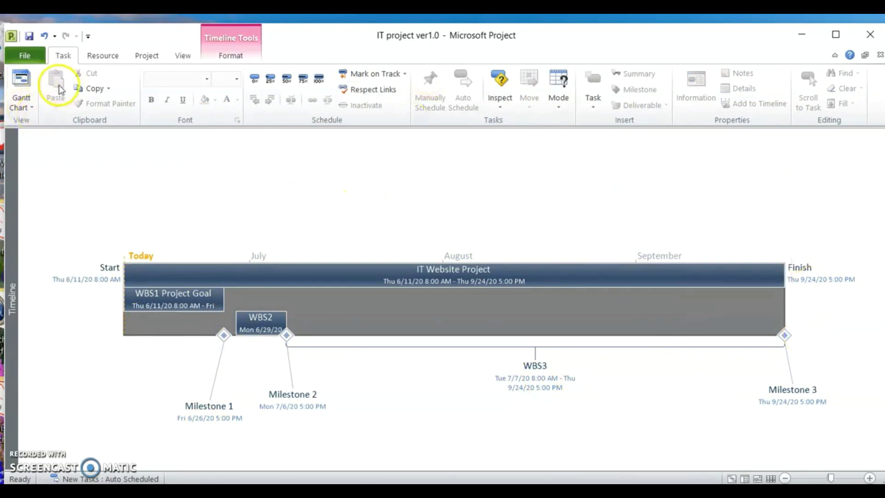
# - Return to the Gantt Chart view and select the resource name cell of Activity 2 under WBS2 Project Planning
pyautogui.click(33, 113)
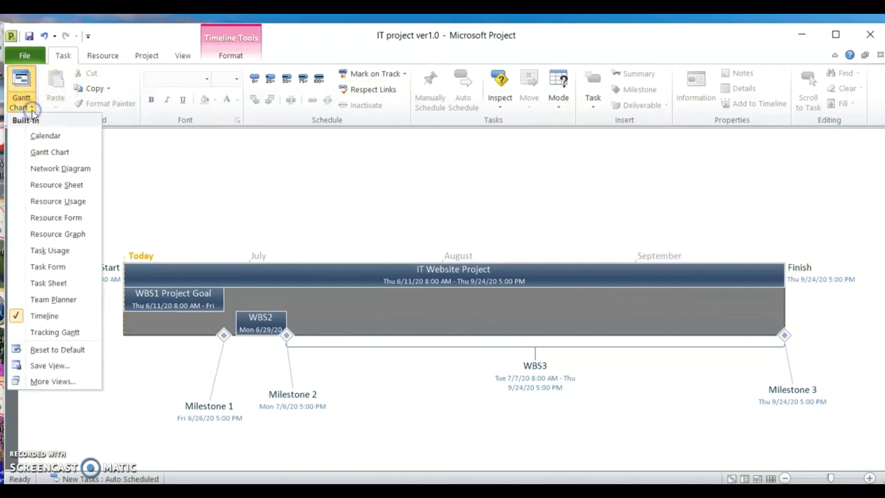
pyautogui.click(50, 154)
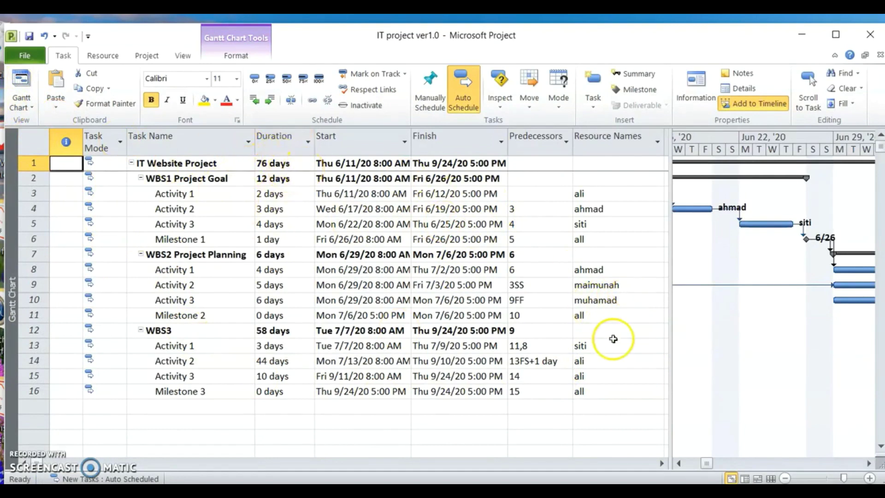
pyautogui.click(636, 331)
pyautogui.click(652, 288)
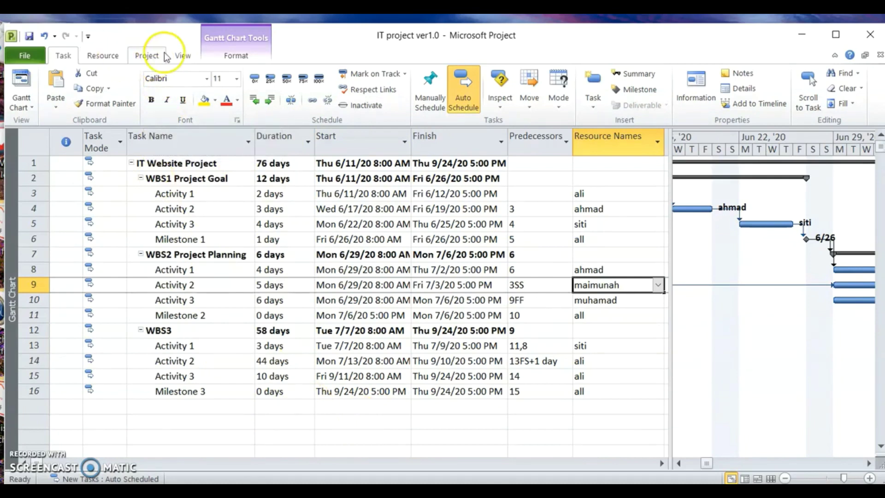
# - Set the baseline for the entire project using the Baseline option
pyautogui.click(144, 57)
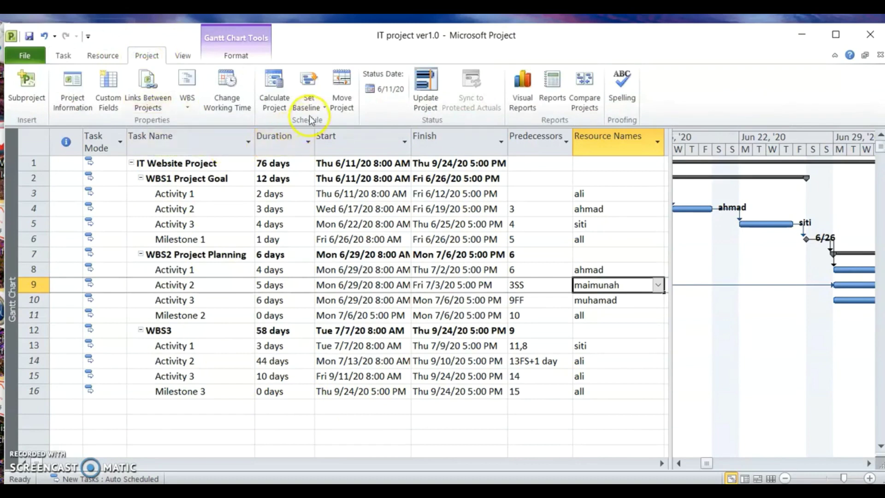
pyautogui.click(325, 108)
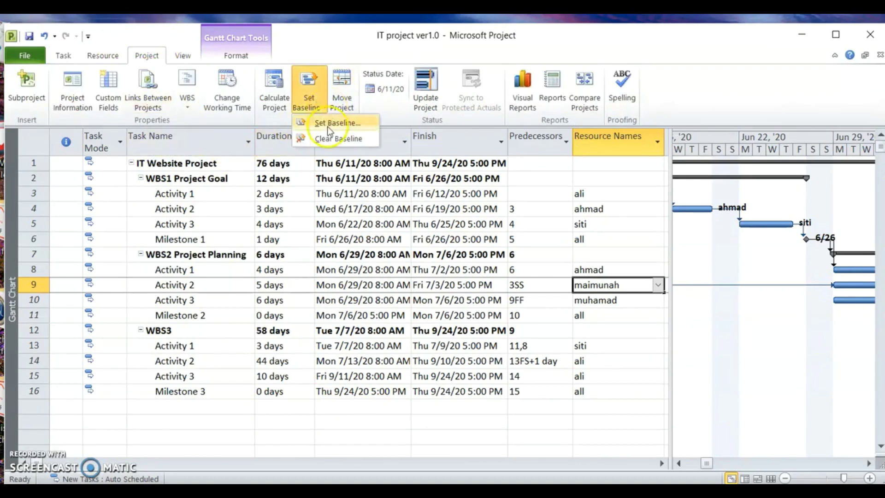
pyautogui.click(328, 127)
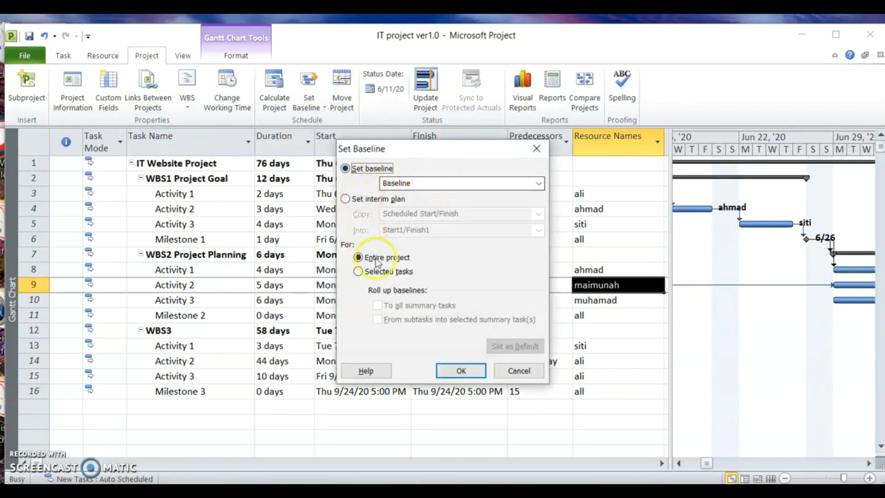
pyautogui.click(460, 371)
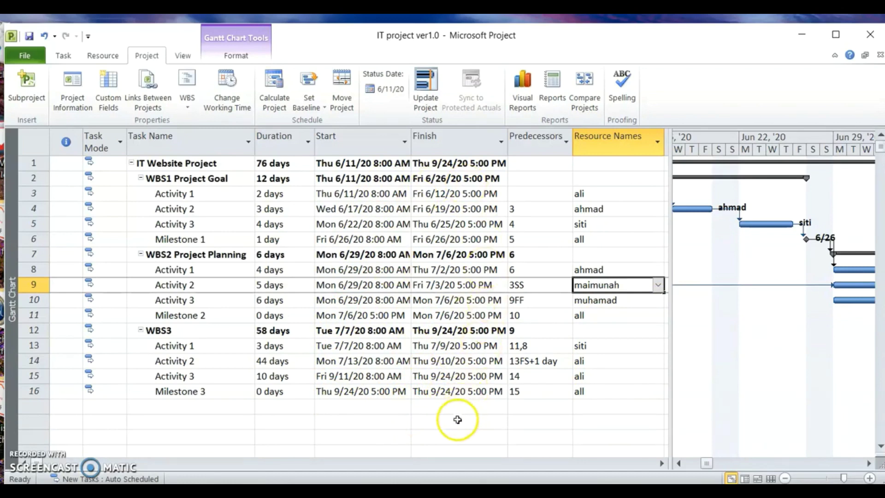
pyautogui.click(457, 420)
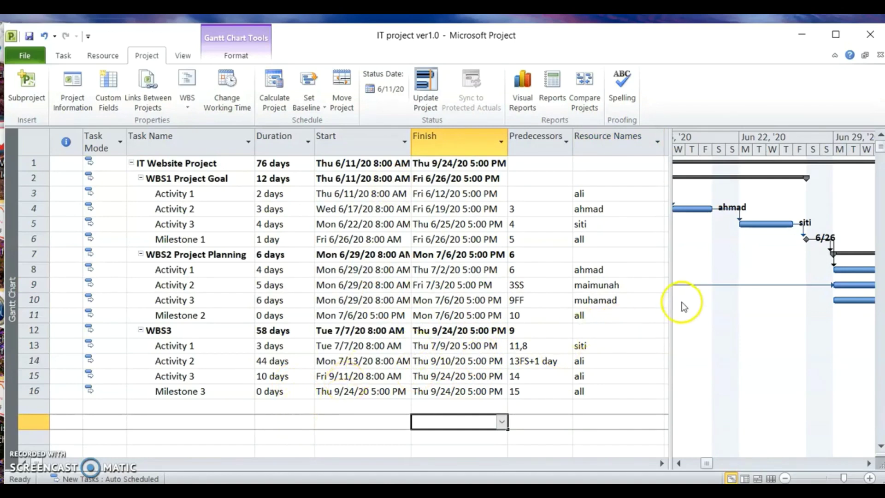
# - Switch the project from the Gantt Chart to the Tracking Gantt view
pyautogui.moveTo(669, 313); pyautogui.dragTo(828, 325)
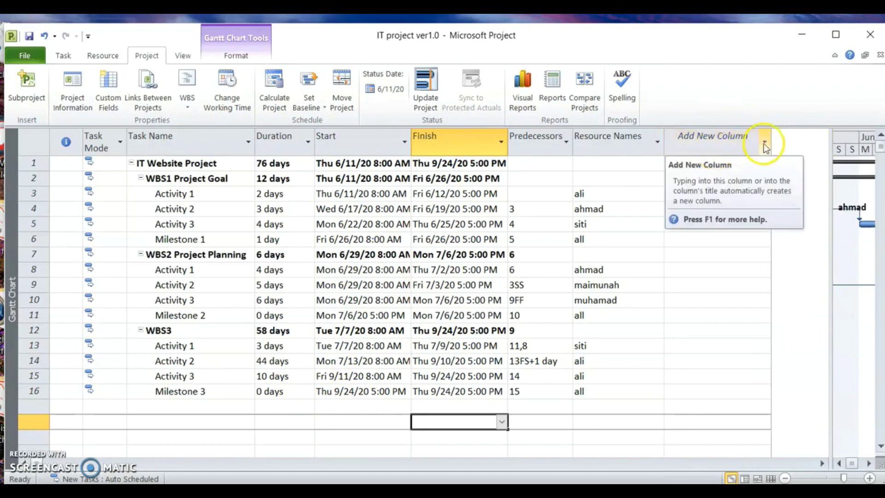
pyautogui.click(33, 57)
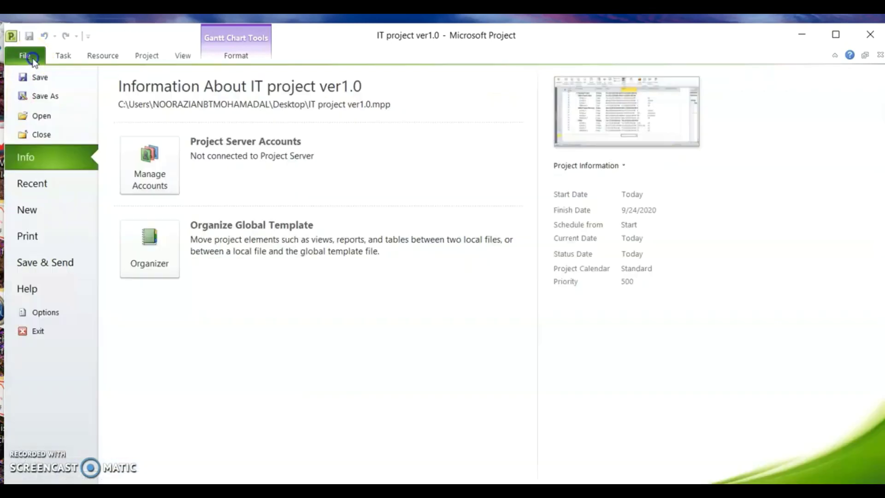
pyautogui.click(63, 56)
pyautogui.click(33, 109)
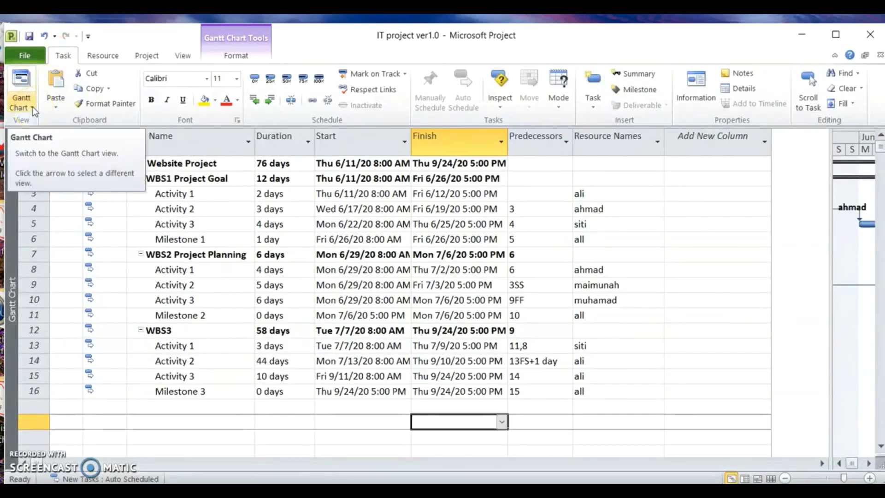
pyautogui.click(30, 107)
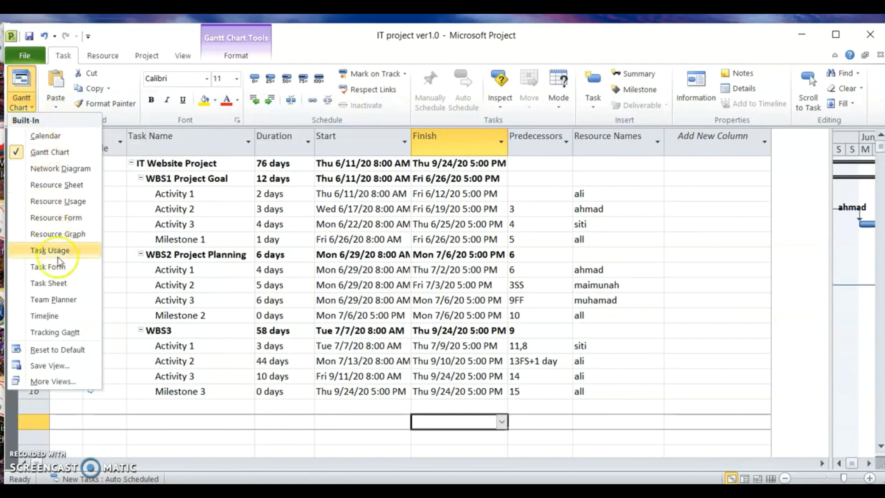
pyautogui.click(73, 335)
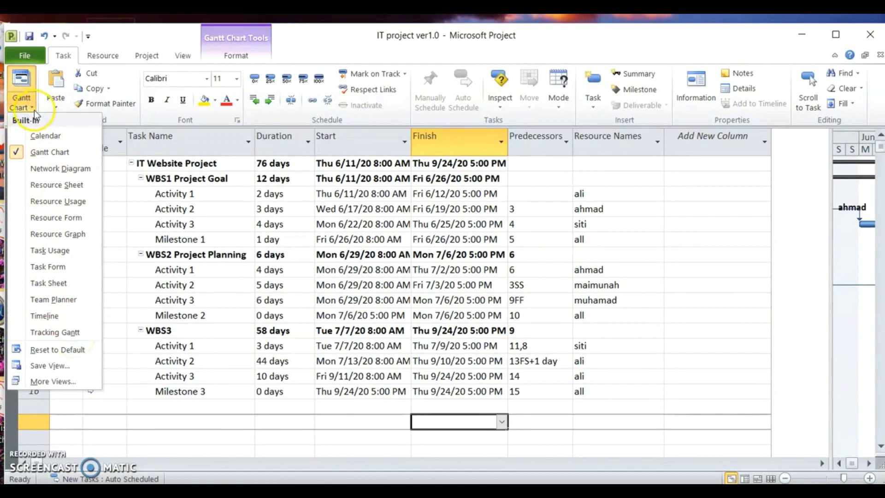
pyautogui.click(62, 332)
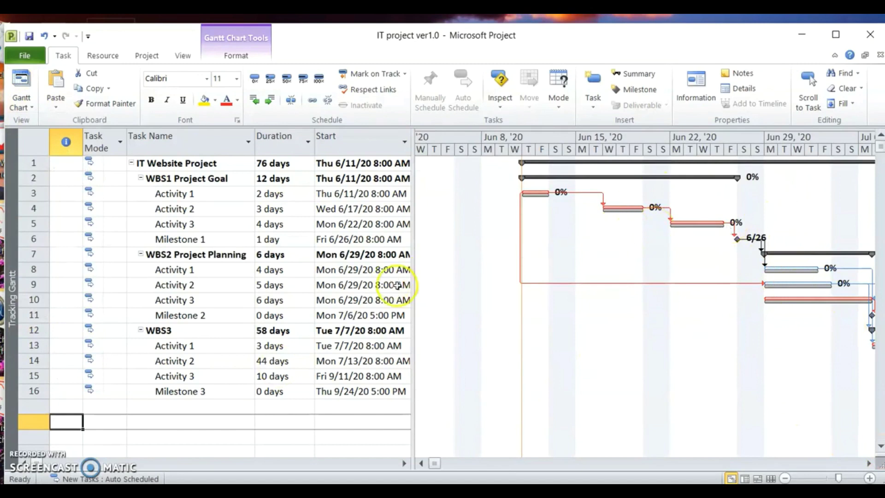
# - Widen the task table, narrow the Predecessors and Resource Names columns, and add a % Complete column after them
pyautogui.moveTo(413, 284); pyautogui.dragTo(698, 292)
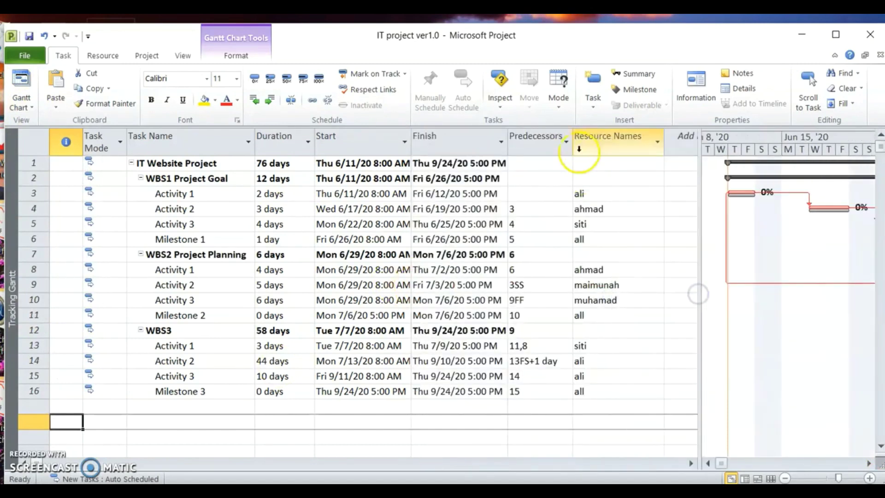
pyautogui.moveTo(573, 142); pyautogui.dragTo(557, 154)
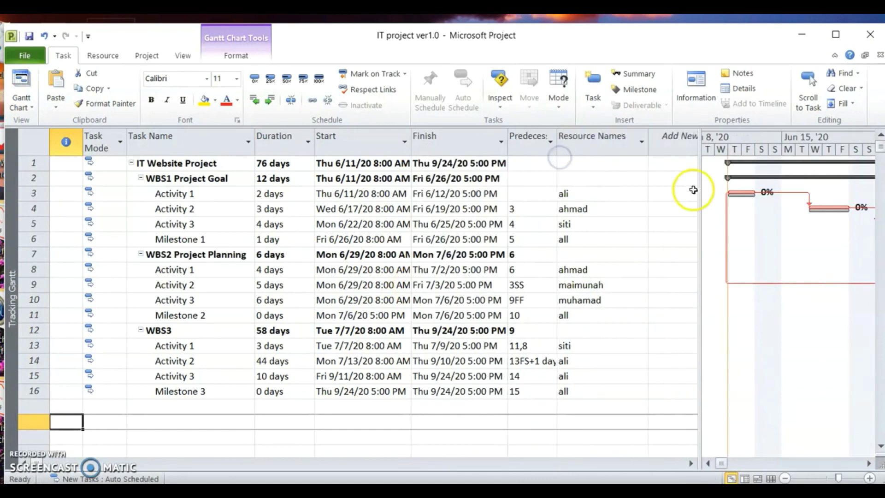
pyautogui.moveTo(699, 188); pyautogui.dragTo(716, 189)
pyautogui.moveTo(647, 148); pyautogui.dragTo(610, 161)
pyautogui.click(707, 143)
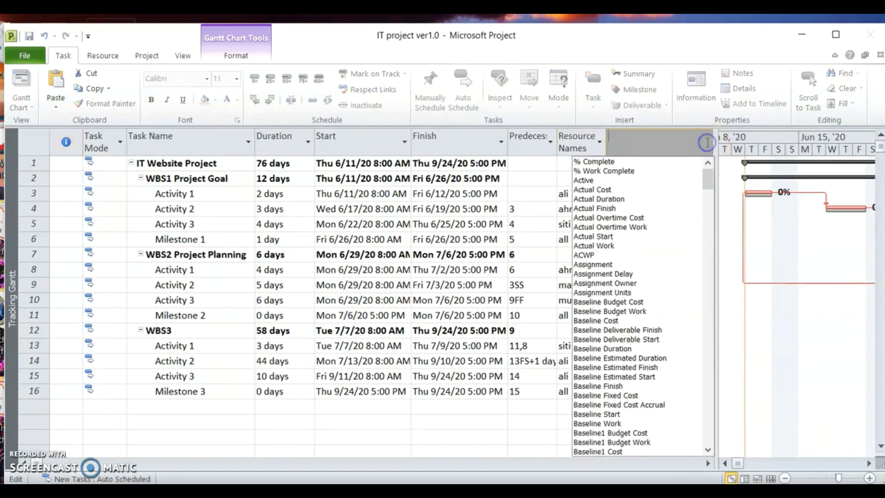
pyautogui.click(599, 162)
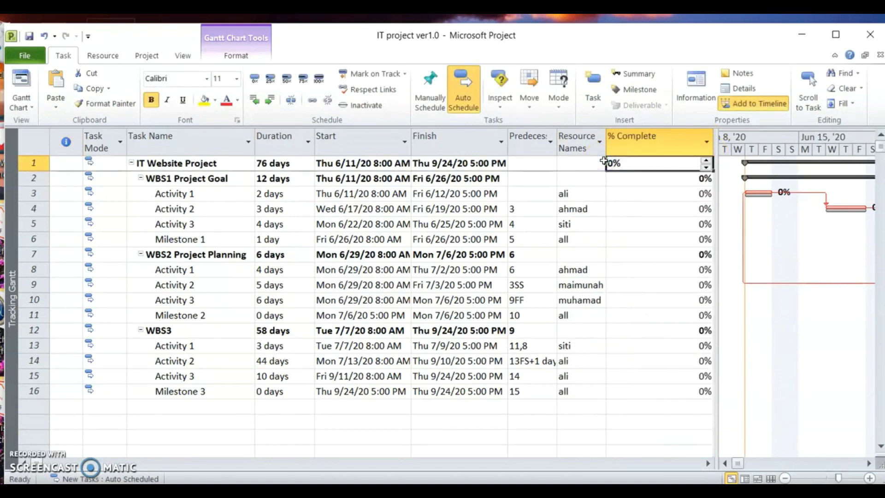
# - Under WBS1 Project Goal, set % Complete to 100 for Activity 1, 70 for Activity 2, 40 for Activity 3 and 3 for Milestone 1
pyautogui.click(655, 194)
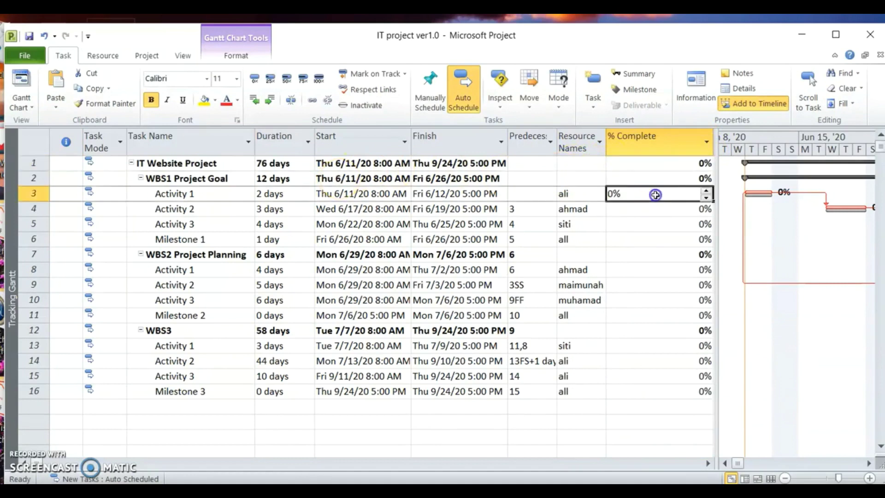
pyautogui.write('100')
pyautogui.press('Return')
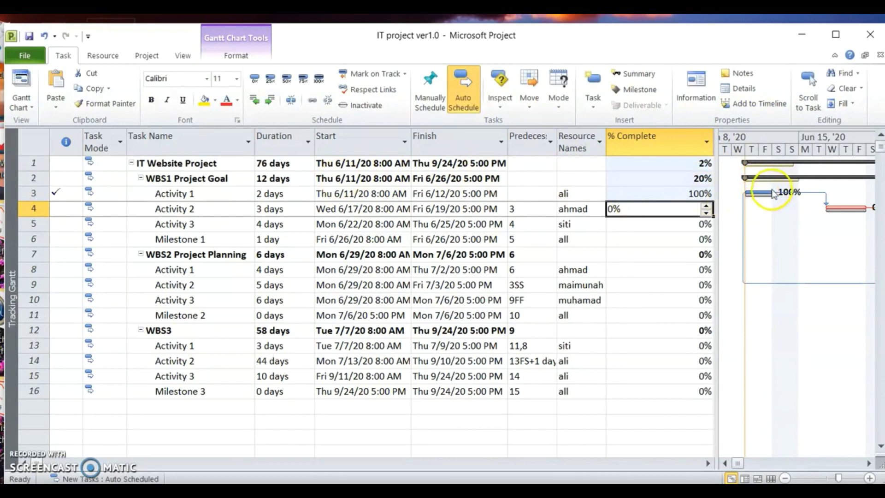
pyautogui.write('70')
pyautogui.press('Return')
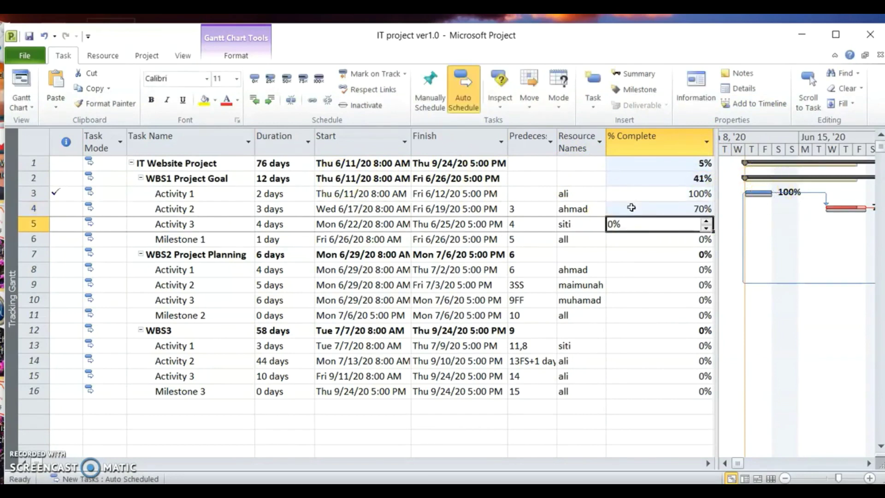
pyautogui.write('40')
pyautogui.press('Return')
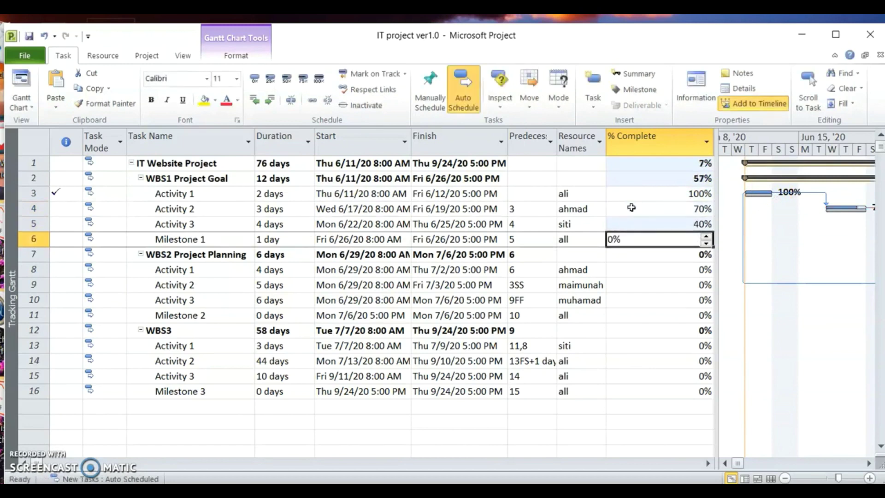
pyautogui.write('3')
pyautogui.press('Return')
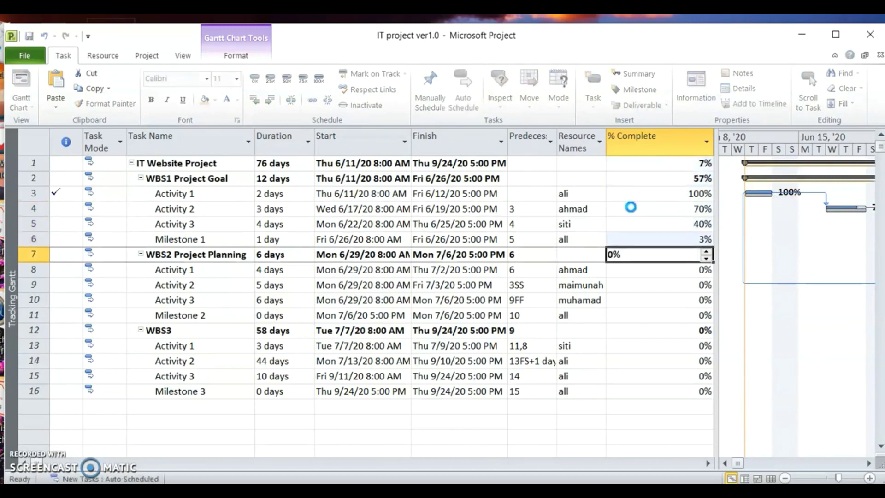
# - Examine the progress percentages on the WBS1 bars along the Tracking Gantt timescale and compare them with the % Complete column
pyautogui.click(713, 412)
pyautogui.moveTo(717, 343); pyautogui.dragTo(709, 344)
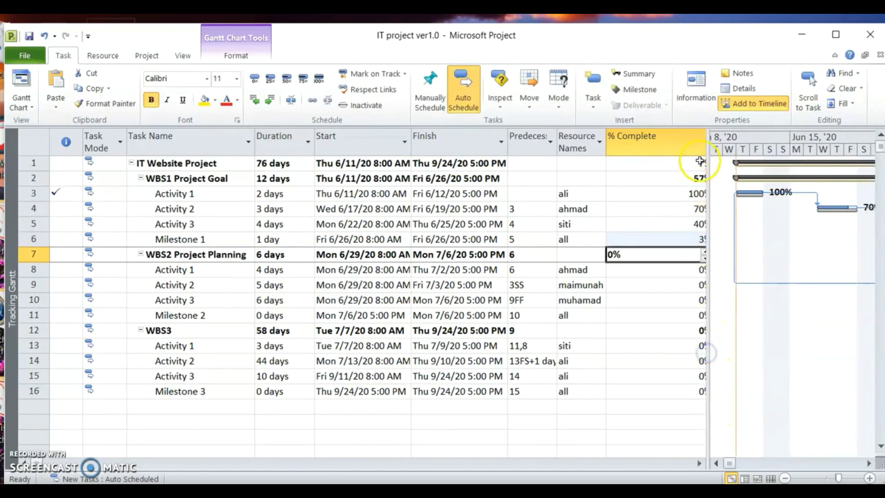
pyautogui.click(869, 463)
pyautogui.click(868, 463)
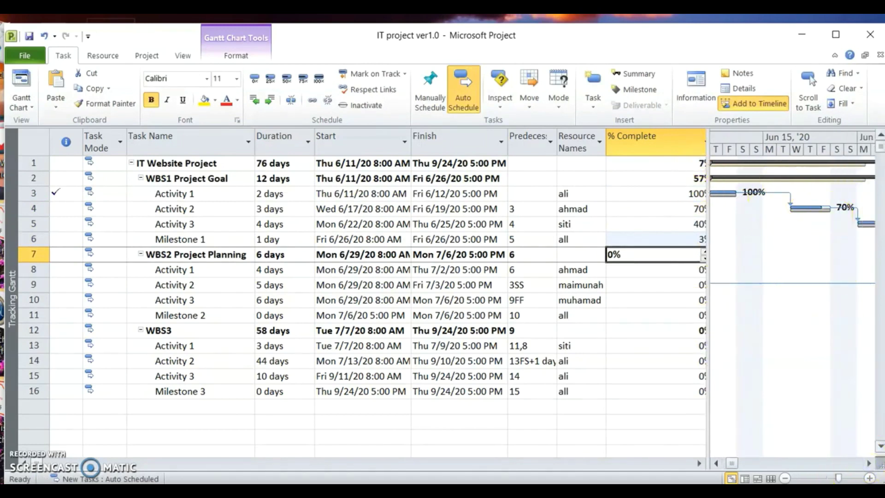
pyautogui.click(870, 464)
pyautogui.click(870, 464)
pyautogui.click(869, 464)
pyautogui.click(870, 464)
pyautogui.click(869, 464)
pyautogui.click(870, 464)
pyautogui.click(870, 464)
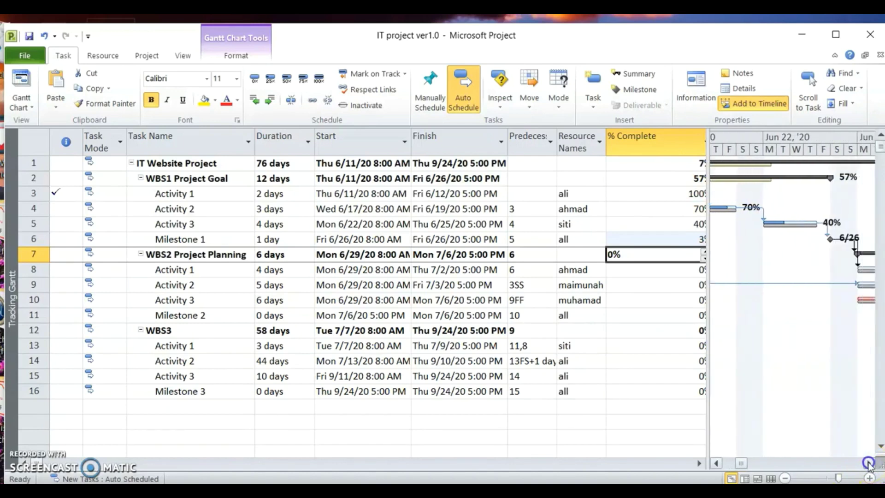
pyautogui.click(870, 464)
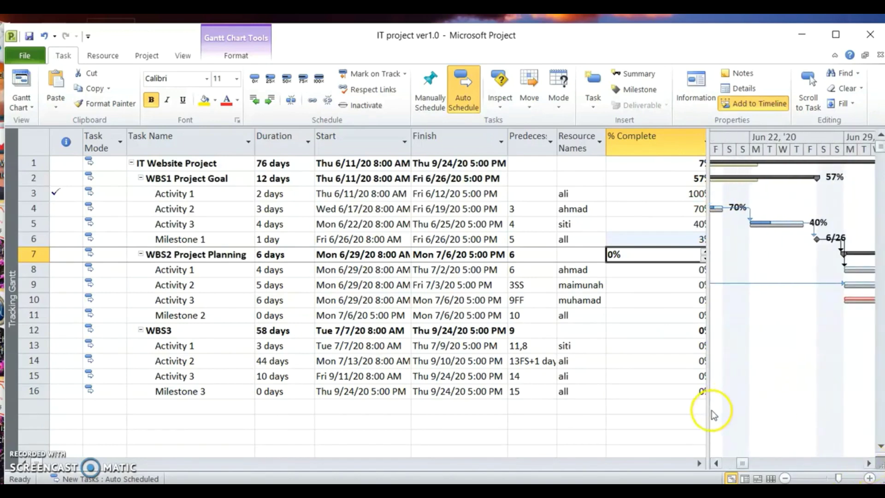
pyautogui.moveTo(708, 413); pyautogui.dragTo(653, 413)
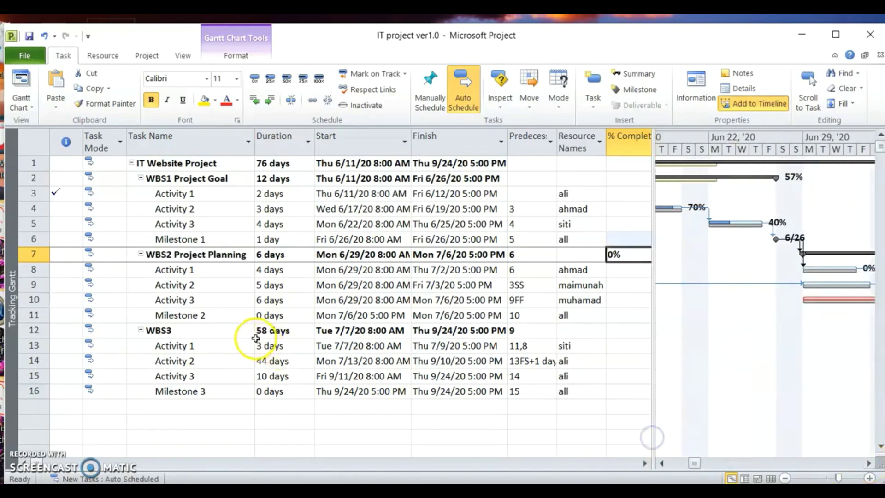
pyautogui.moveTo(653, 316); pyautogui.dragTo(725, 318)
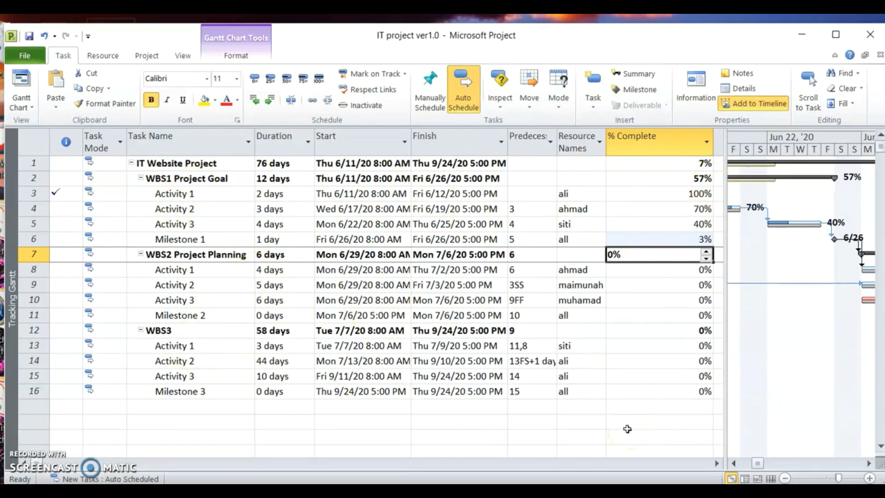
# - Narrow the % Complete column and review the tracking bars of all three WBS phases against the table
pyautogui.moveTo(713, 136); pyautogui.dragTo(660, 141)
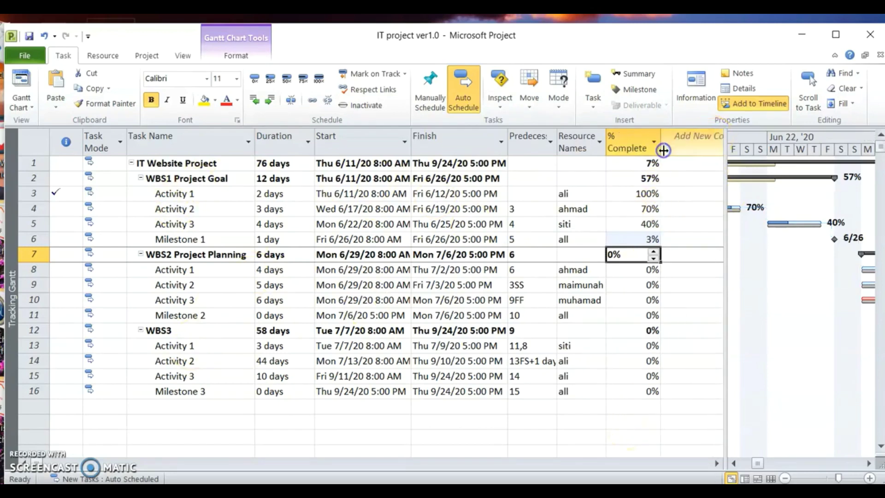
pyautogui.moveTo(723, 304); pyautogui.dragTo(677, 322)
pyautogui.moveTo(677, 272); pyautogui.dragTo(342, 290)
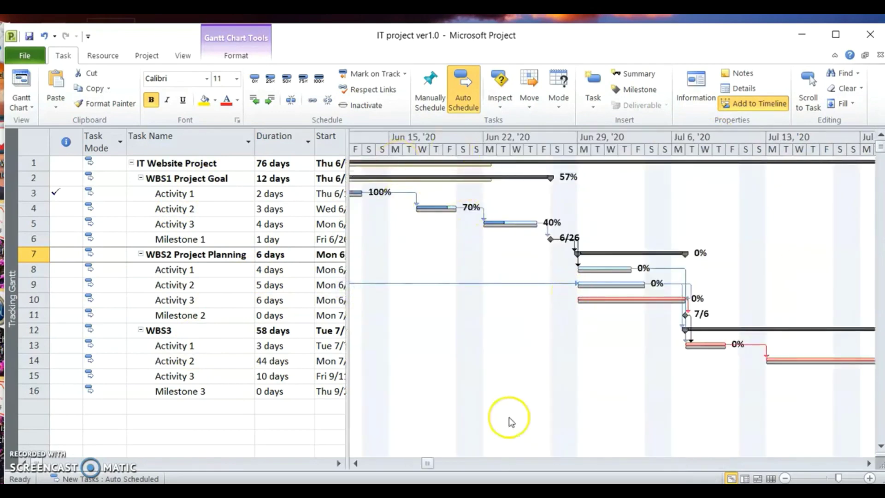
pyautogui.click(357, 464)
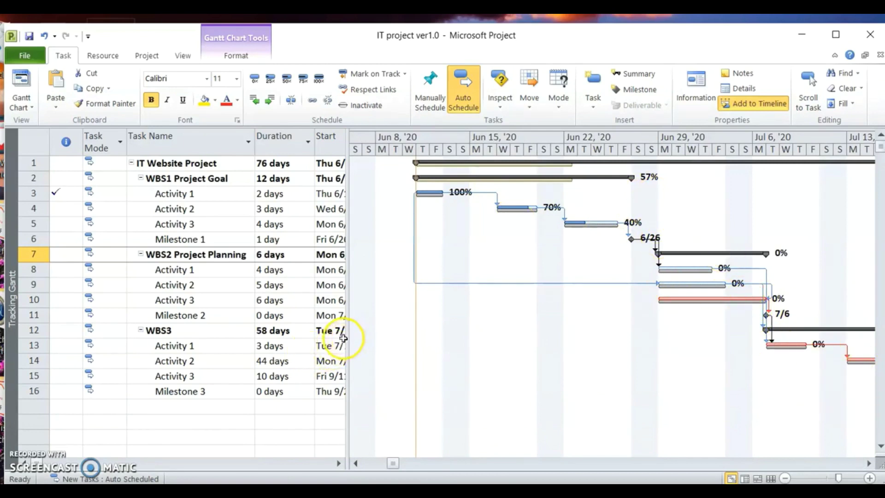
pyautogui.moveTo(348, 338); pyautogui.dragTo(602, 341)
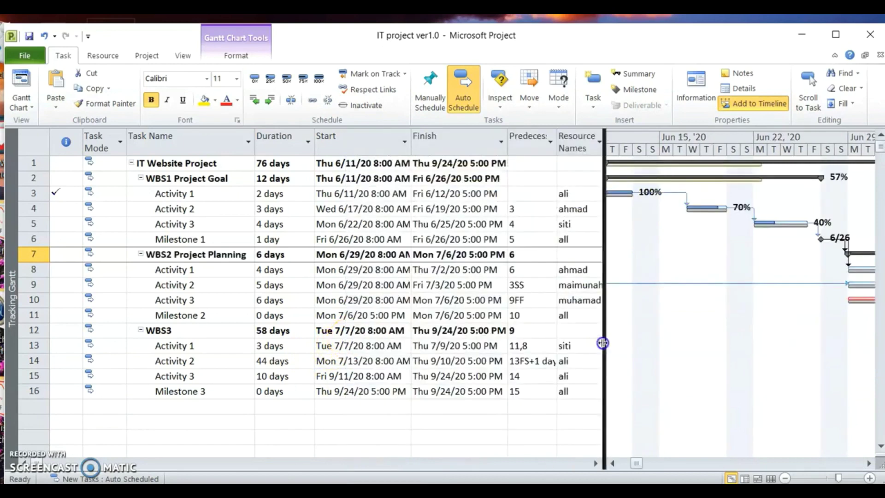
pyautogui.moveTo(676, 351); pyautogui.dragTo(676, 351)
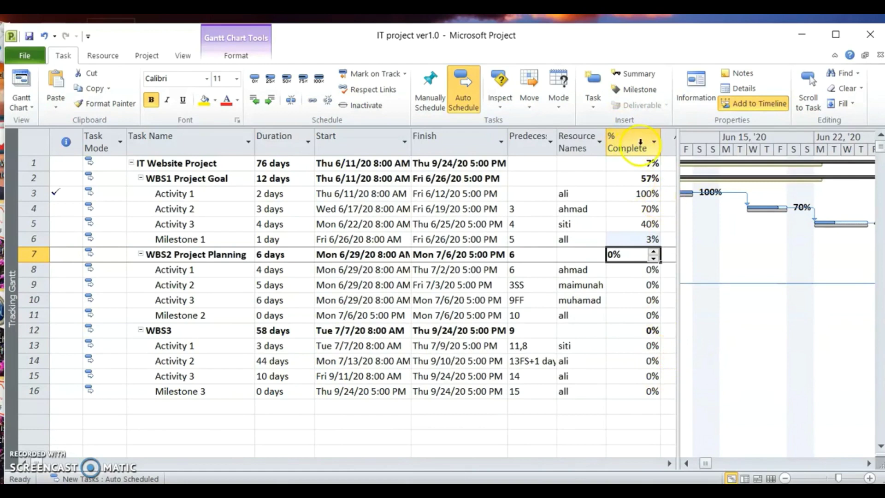
# - Widen the task table and browse the fields offered for a new column through Work Variance, without adding one
pyautogui.click(654, 147)
pyautogui.click(676, 253)
pyautogui.moveTo(676, 253); pyautogui.dragTo(751, 254)
pyautogui.click(718, 144)
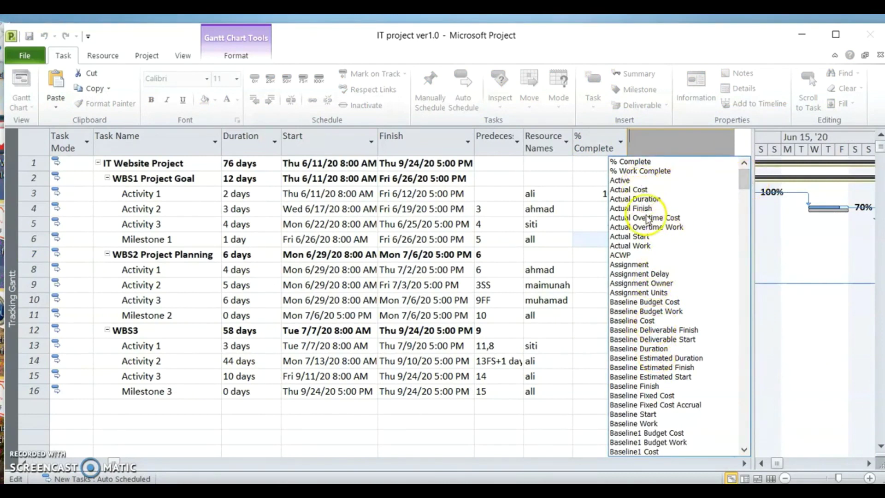
pyautogui.moveTo(743, 183); pyautogui.dragTo(737, 277)
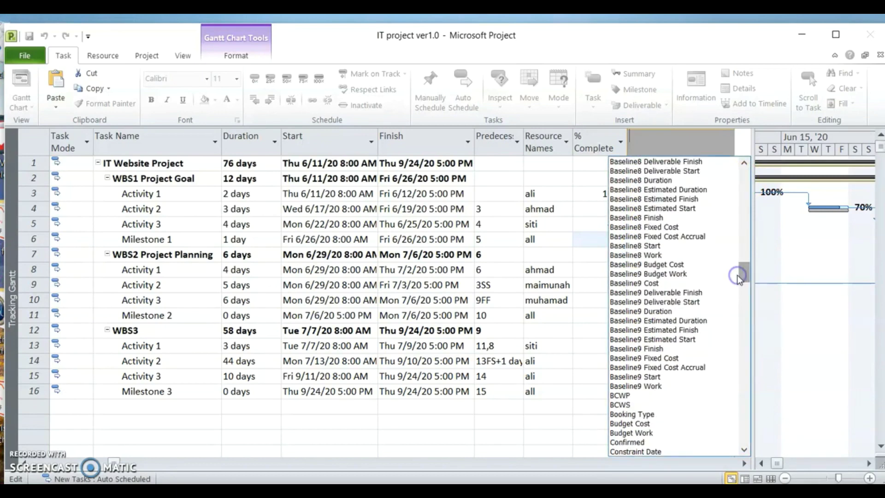
pyautogui.moveTo(744, 276); pyautogui.dragTo(745, 283)
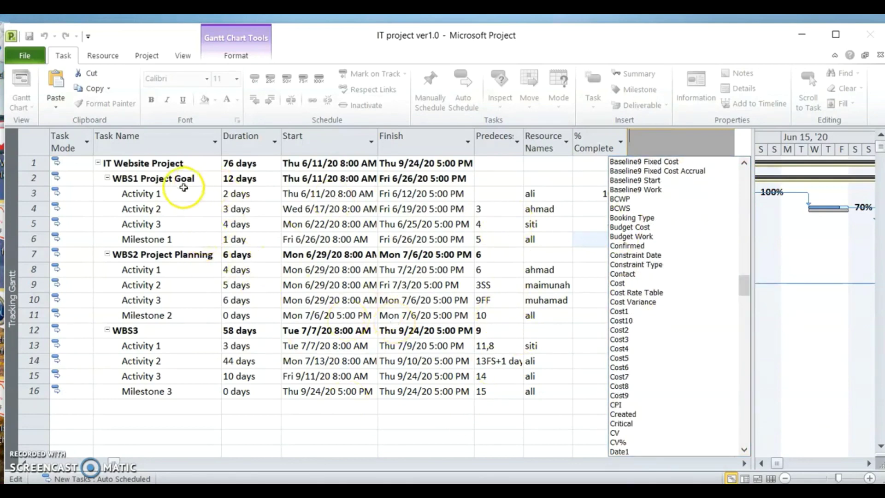
pyautogui.moveTo(745, 287); pyautogui.dragTo(752, 365)
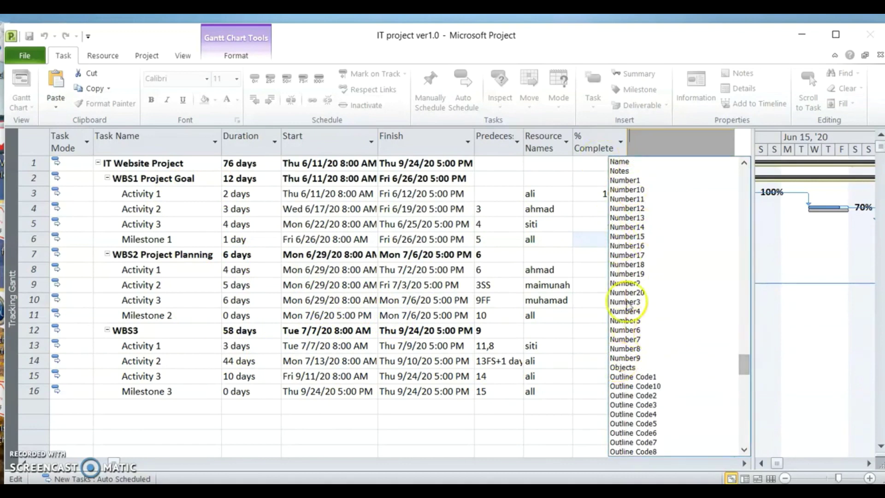
pyautogui.moveTo(743, 362); pyautogui.dragTo(739, 405)
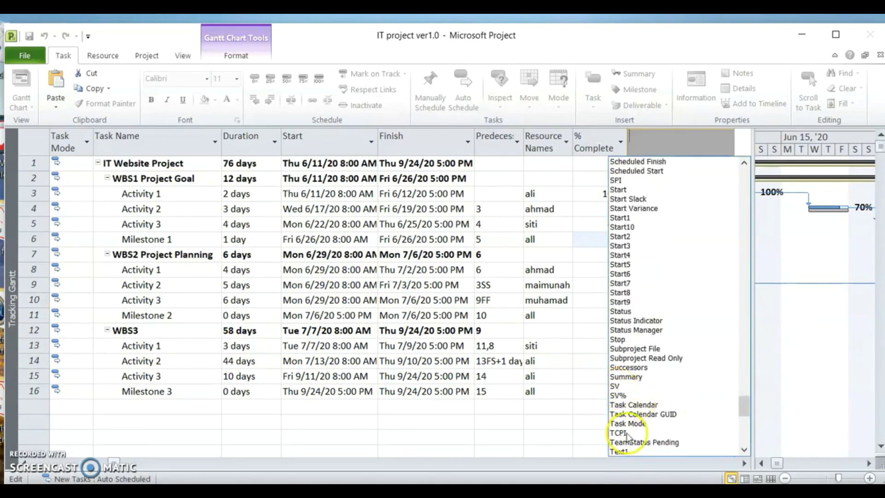
pyautogui.moveTo(744, 401); pyautogui.dragTo(746, 440)
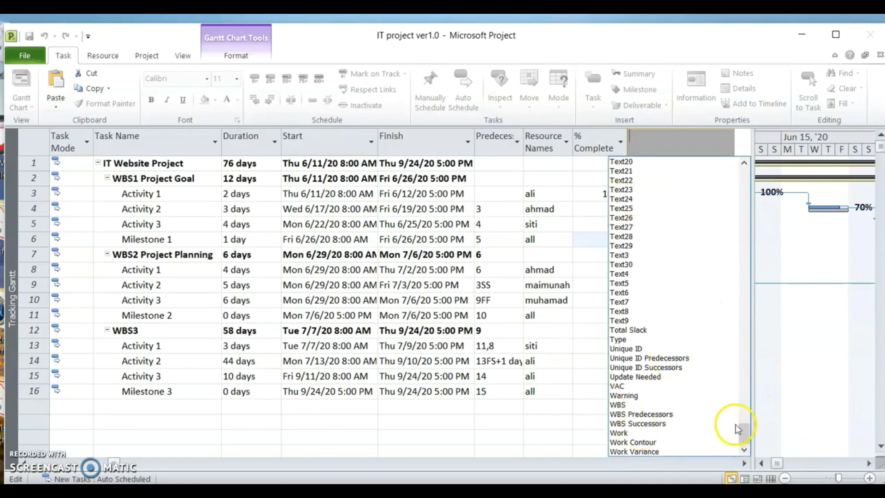
pyautogui.click(745, 438)
pyautogui.moveTo(745, 435); pyautogui.dragTo(726, 150)
pyautogui.click(585, 334)
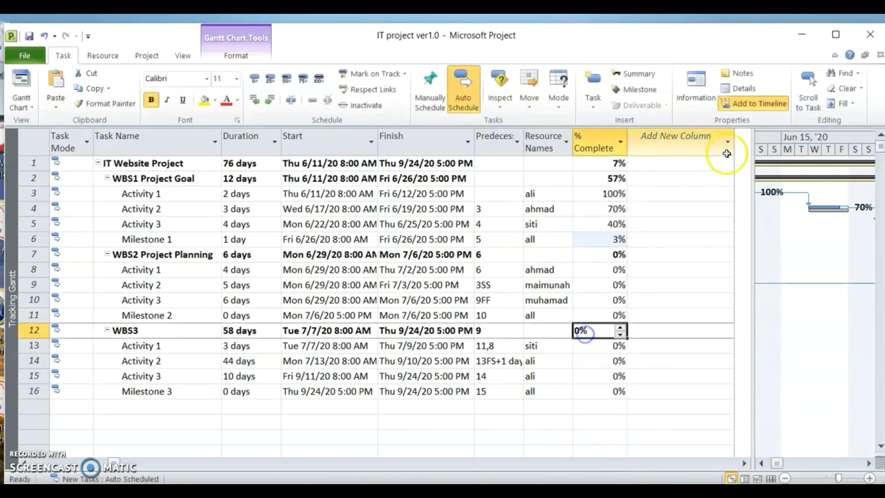
# - Narrow the task table so it ends at the % Complete column, and preview the project's printout
pyautogui.moveTo(753, 308); pyautogui.dragTo(635, 357)
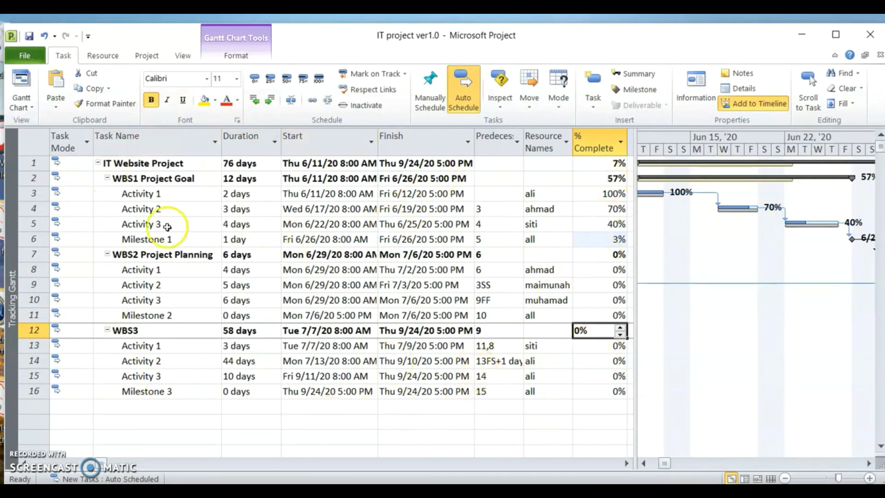
pyautogui.click(443, 420)
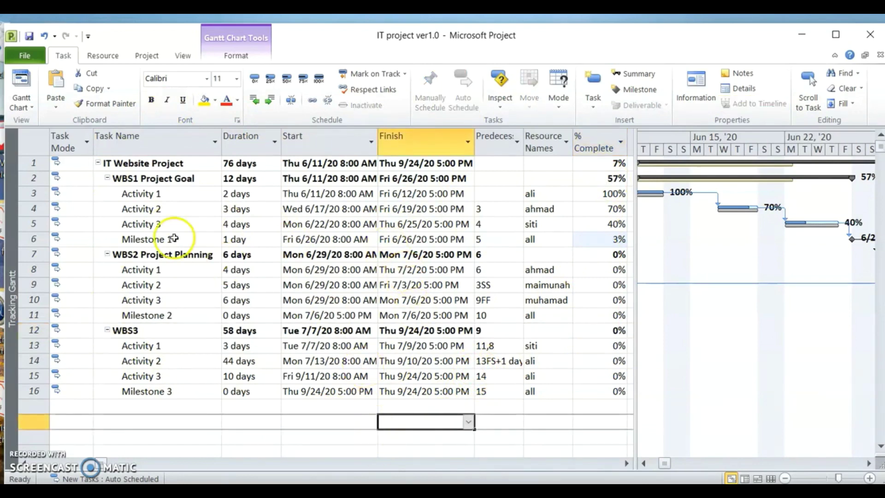
pyautogui.click(25, 57)
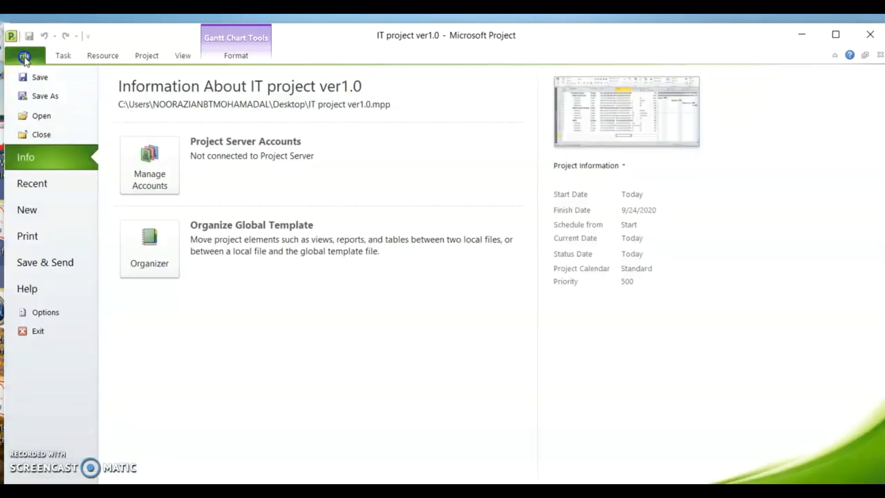
pyautogui.click(42, 239)
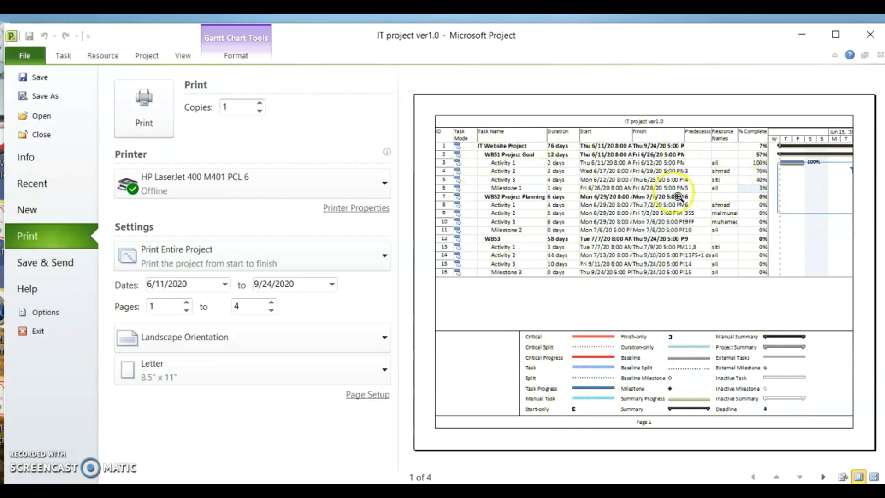
pyautogui.click(28, 57)
# - Narrow the task table to the task names so the Gantt bars get more room, and preview the printout again
pyautogui.moveTo(636, 320); pyautogui.dragTo(224, 316)
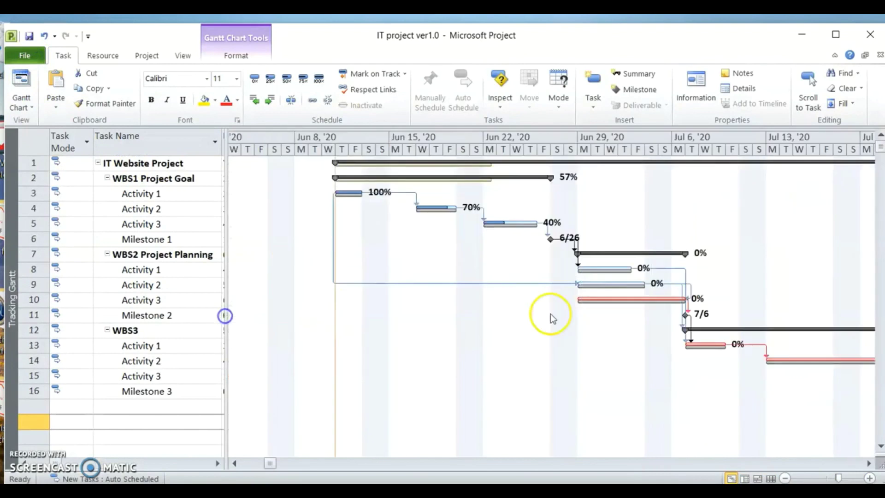
pyautogui.click(870, 463)
pyautogui.click(55, 90)
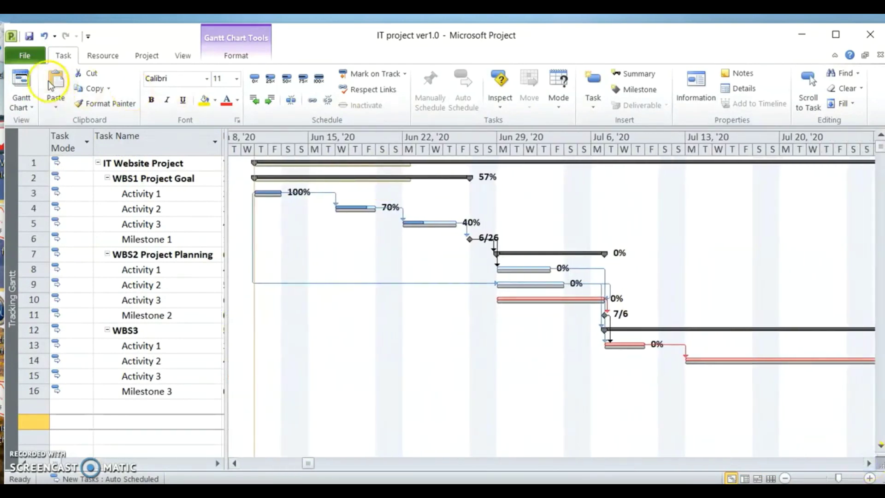
pyautogui.click(24, 55)
pyautogui.click(46, 228)
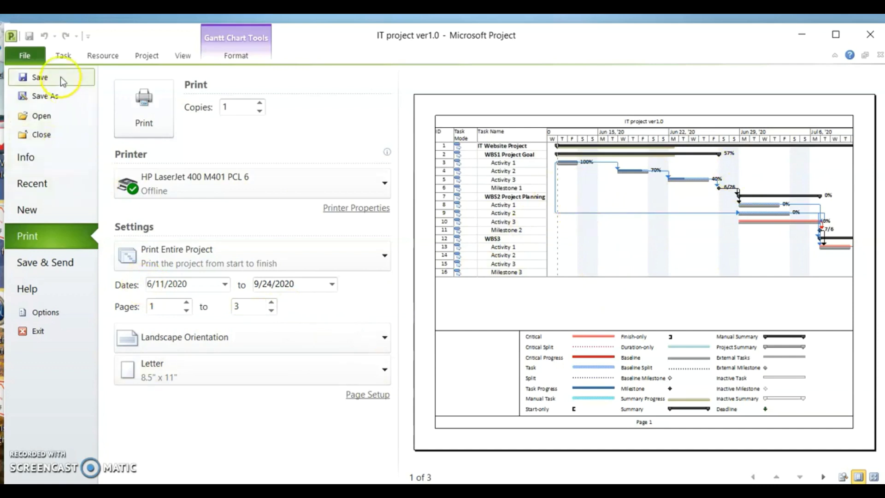
pyautogui.click(32, 62)
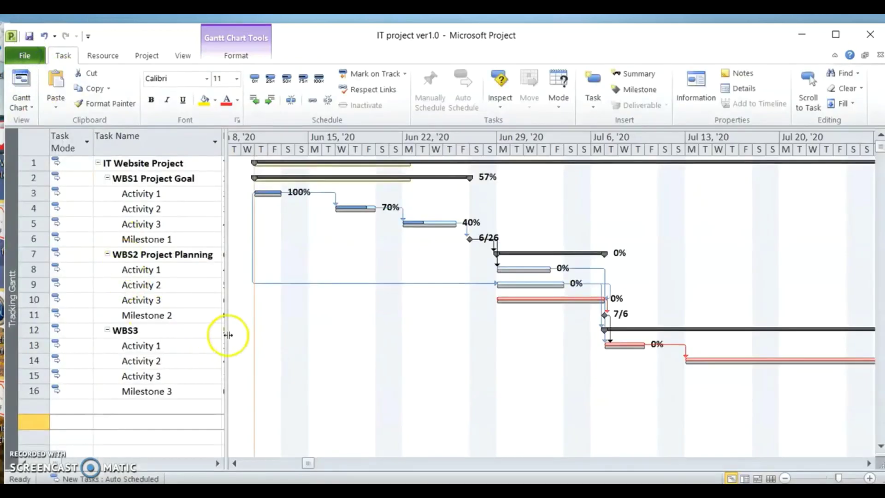
# - Widen the task table to show all columns through % Complete beside the tracking chart
pyautogui.moveTo(223, 334); pyautogui.dragTo(546, 355)
pyautogui.moveTo(550, 354); pyautogui.dragTo(639, 369)
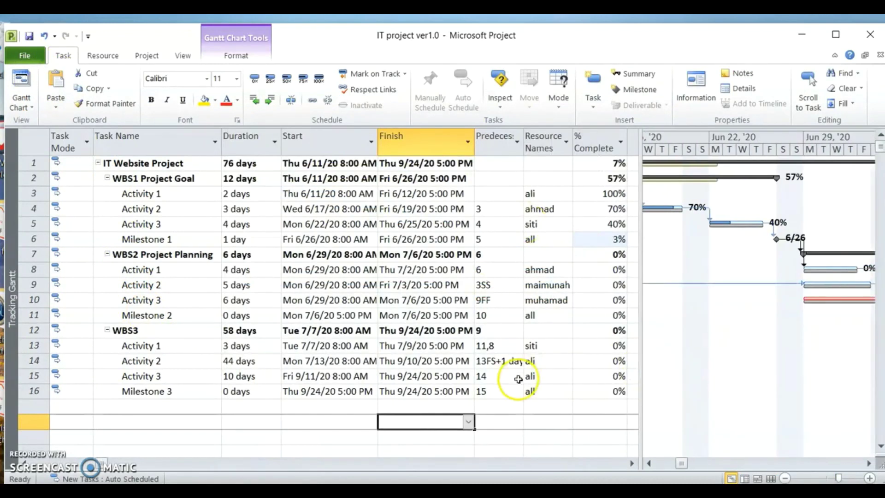
pyautogui.click(557, 408)
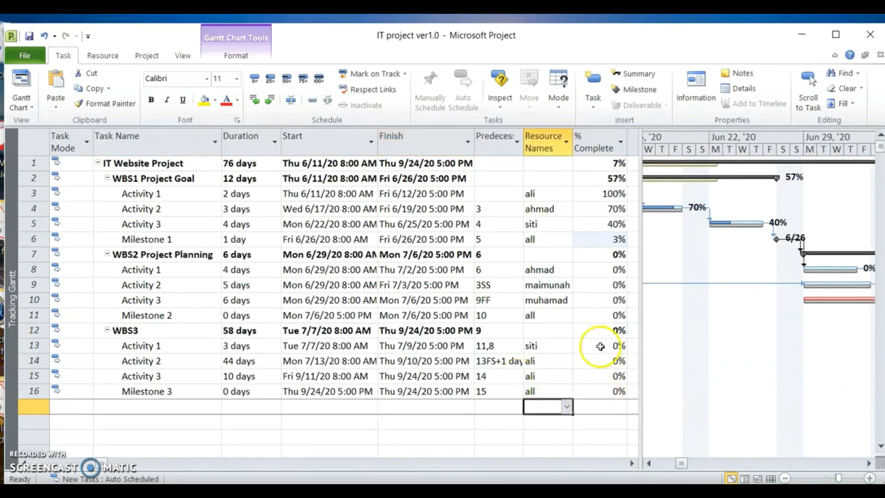
pyautogui.click(409, 423)
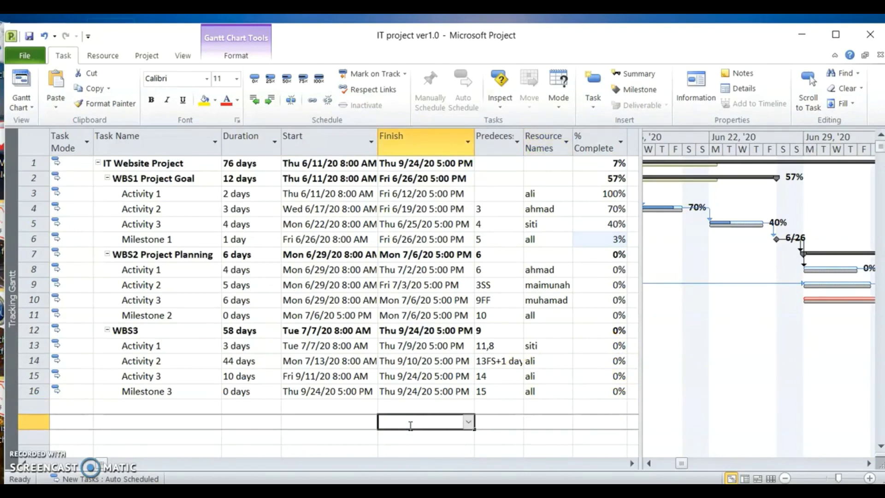
pyautogui.click(297, 419)
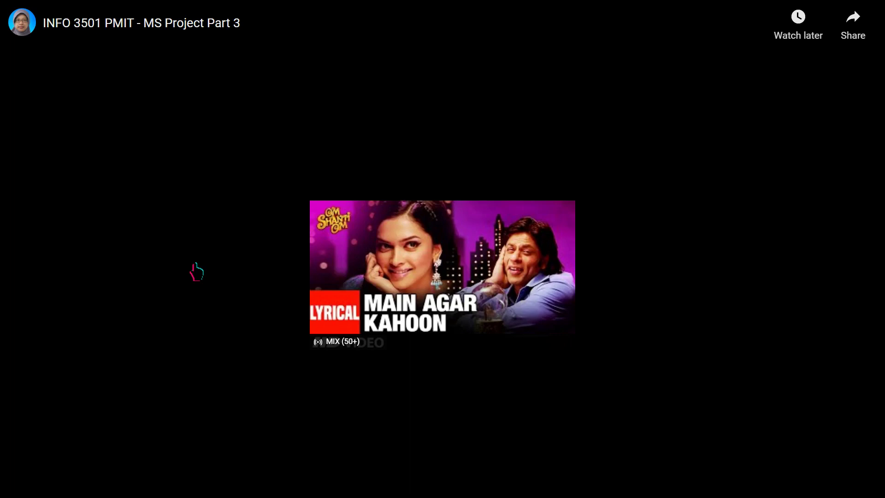
# - Leave the finished part 3 video and play the part 4 tutorial video from the lesson page in full screen
pyautogui.press('Escape')
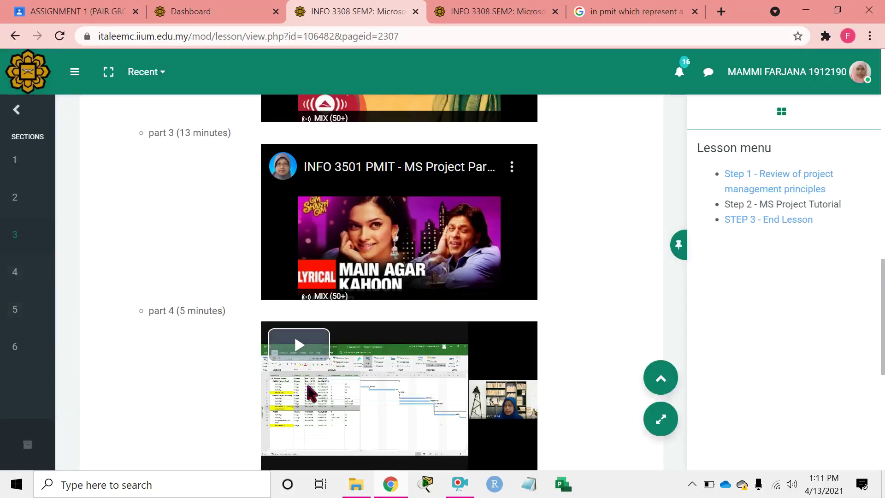
pyautogui.click(309, 390)
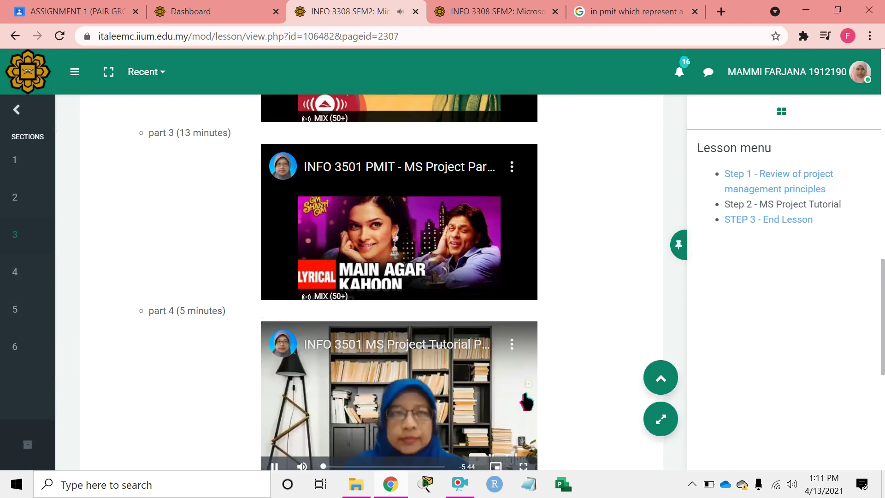
pyautogui.press('F11')
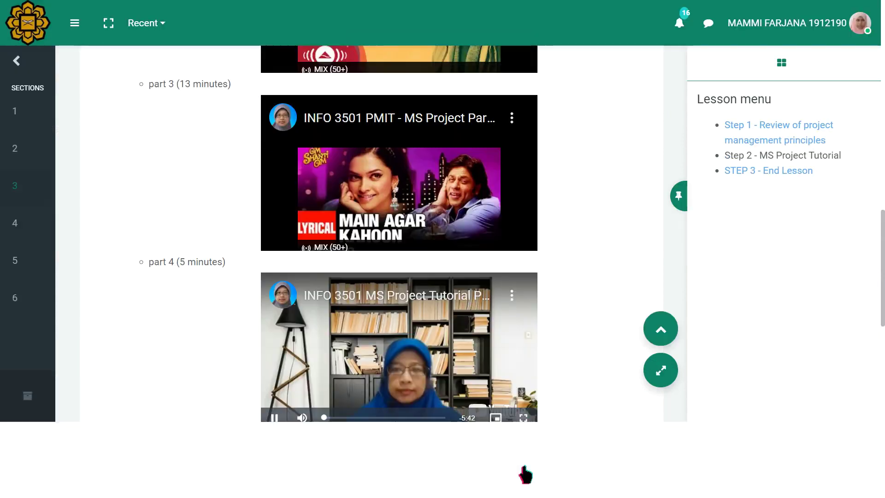
pyautogui.press('f')
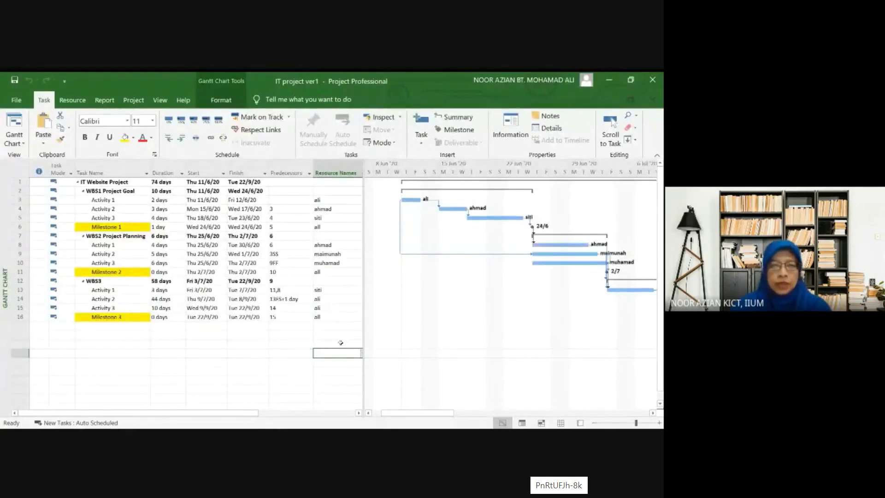
# - Review the highlighted Milestone 1, Milestone 2 and Milestone 3 rows in the task table
pyautogui.click(136, 228)
pyautogui.click(141, 273)
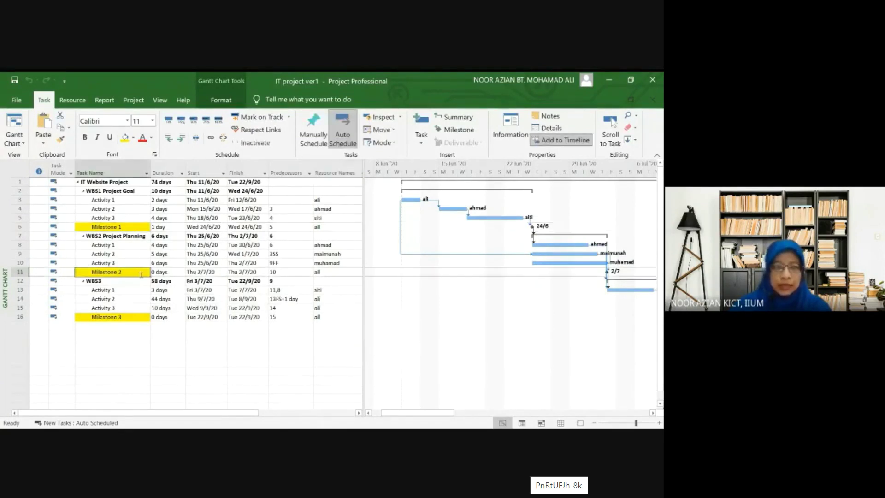
pyautogui.click(141, 316)
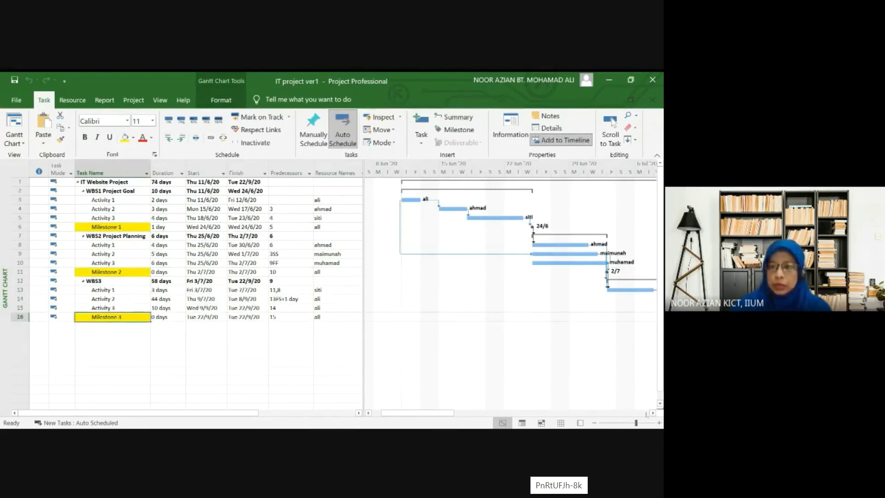
# - Narrow the task table to the Duration column and follow the Gantt bars along the timescale to the Milestone 3 marker and back
pyautogui.click(652, 414)
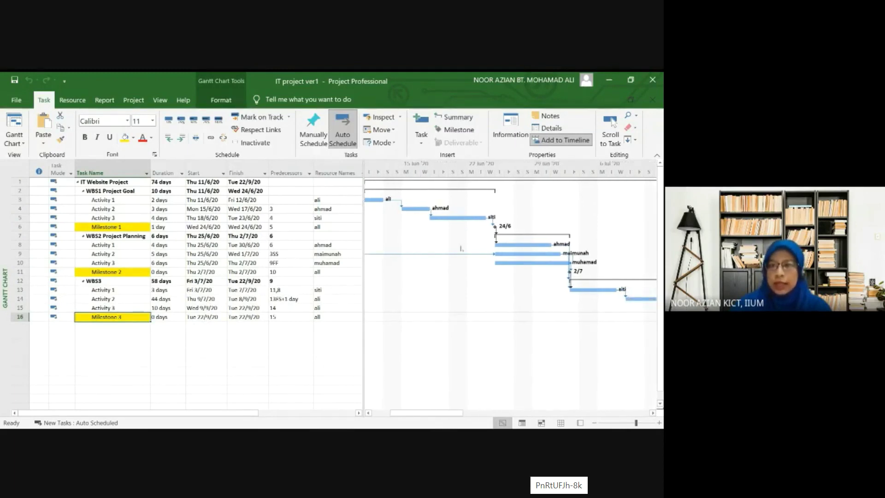
pyautogui.moveTo(363, 256); pyautogui.dragTo(186, 294)
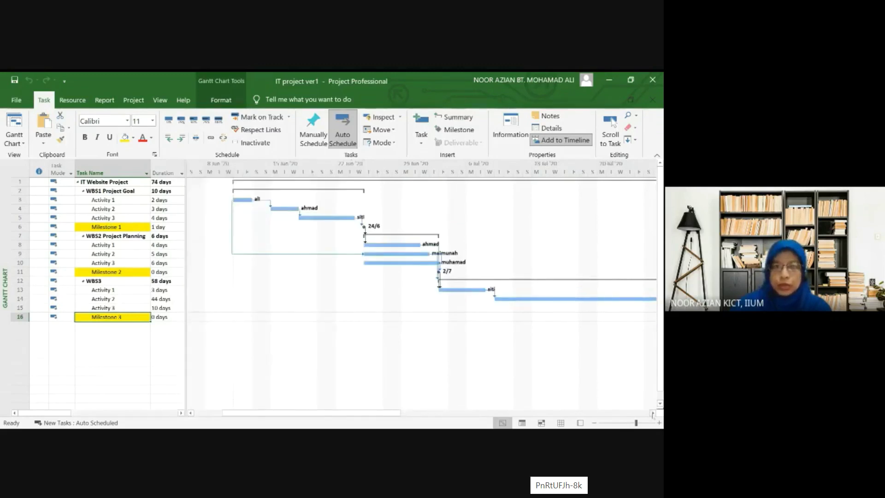
pyautogui.click(653, 413)
pyautogui.click(653, 413)
pyautogui.click(652, 412)
pyautogui.click(652, 413)
pyautogui.click(652, 413)
pyautogui.click(652, 412)
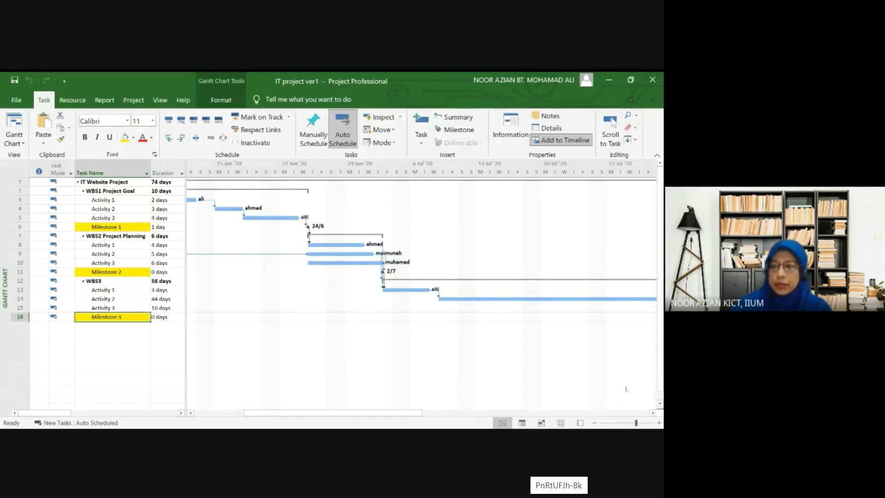
pyautogui.click(652, 413)
pyautogui.click(652, 412)
pyautogui.click(652, 413)
pyautogui.click(652, 413)
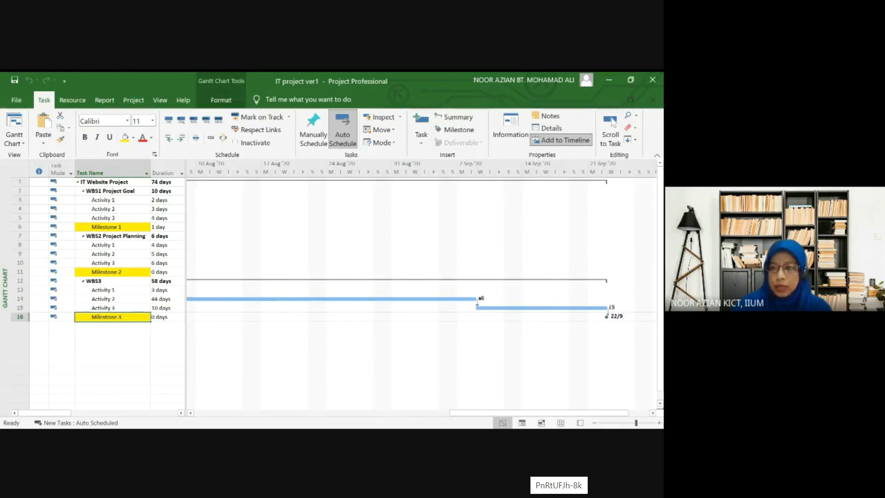
pyautogui.moveTo(595, 414); pyautogui.dragTo(381, 419)
# - Widen the task table to show the columns from Task Name through Resource Names
pyautogui.moveTo(183, 290); pyautogui.dragTo(231, 290)
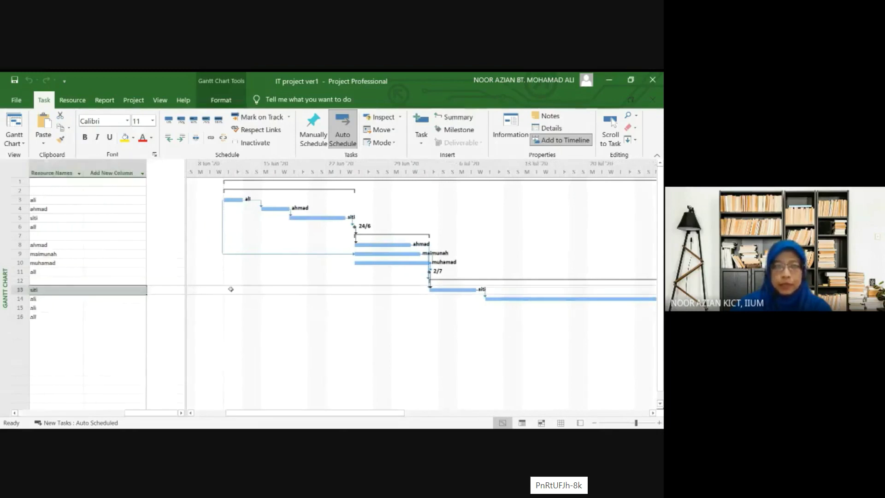
pyautogui.moveTo(228, 412); pyautogui.dragTo(109, 414)
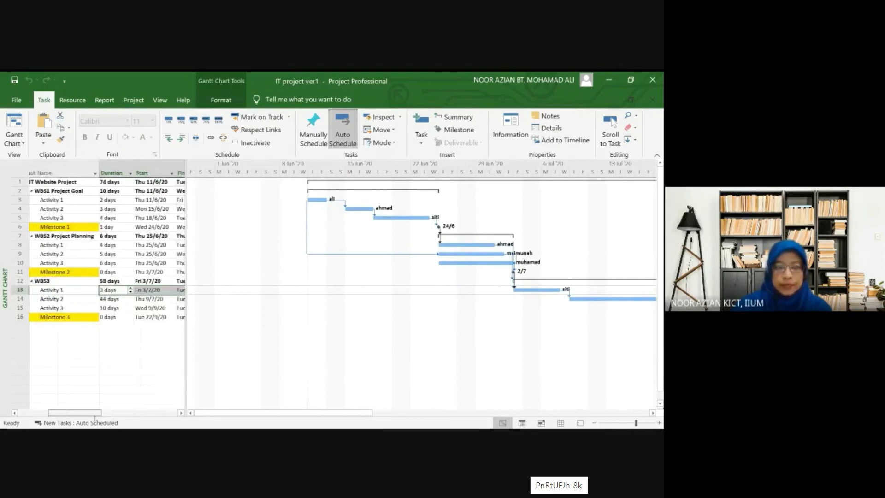
pyautogui.moveTo(185, 319); pyautogui.dragTo(320, 318)
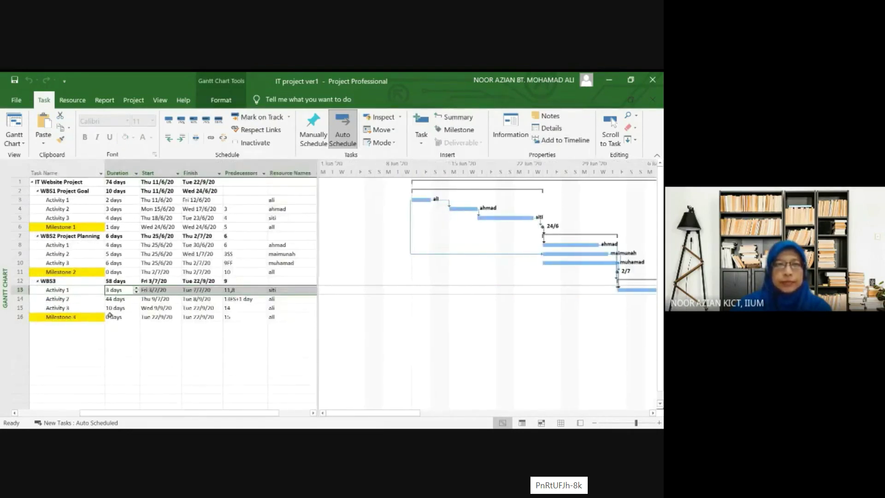
# - Rename Activity 3 under WBS3 as "sample milestone 0 days" in its task information
pyautogui.click(653, 413)
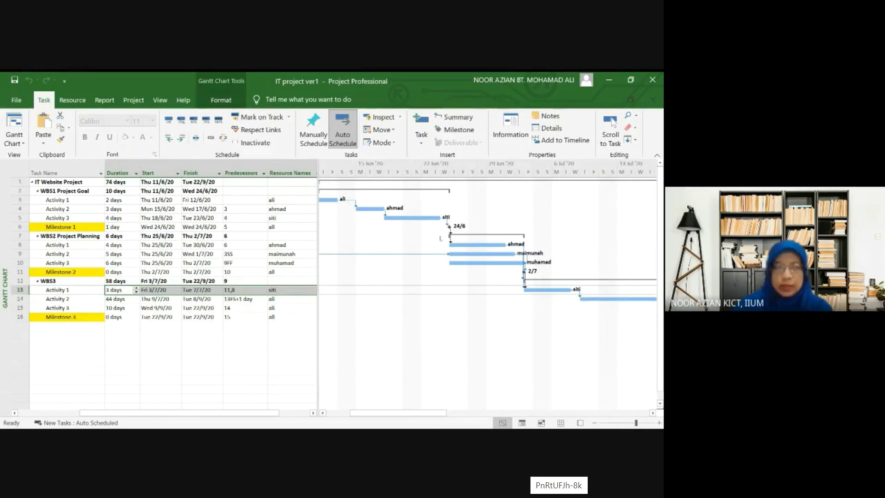
pyautogui.click(85, 273)
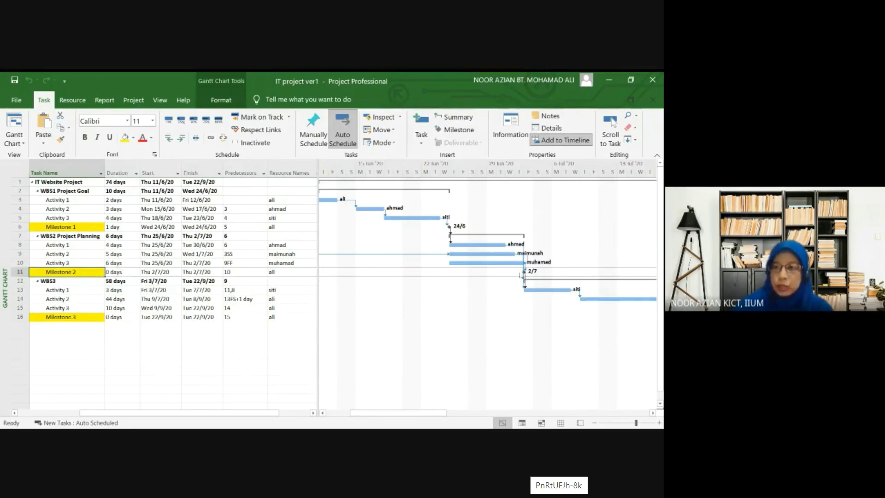
pyautogui.doubleClick(80, 308)
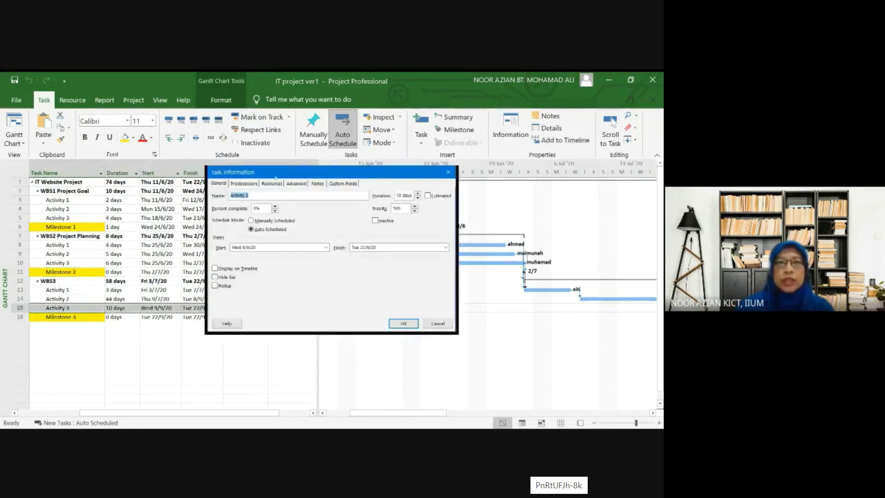
pyautogui.click(264, 195)
pyautogui.write('- sample milestone')
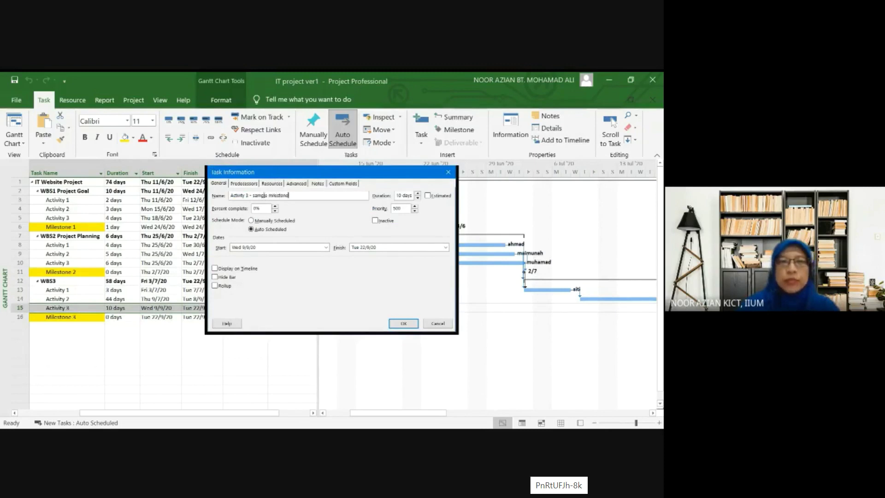
pyautogui.write(' 0 days')
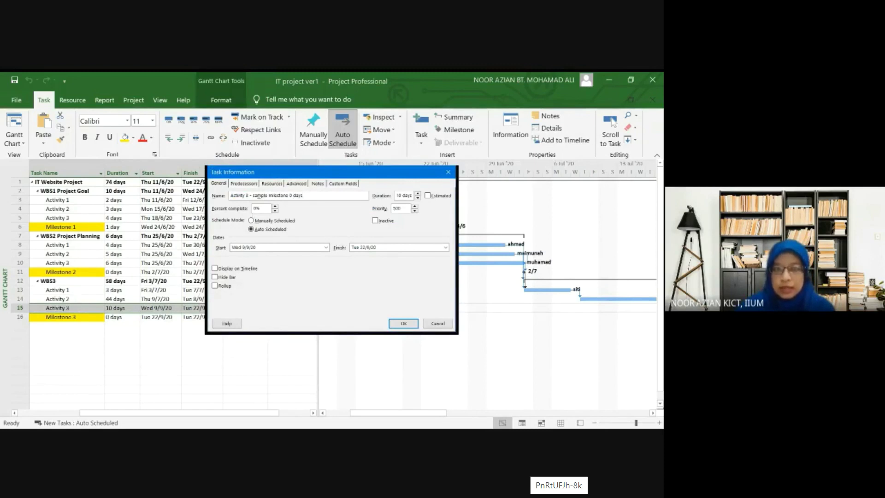
pyautogui.press('BackSpace')
pyautogui.press('BackSpace')
pyautogui.press('BackSpace')
pyautogui.press('BackSpace')
pyautogui.press('BackSpace')
pyautogui.press('BackSpace')
pyautogui.press('BackSpace')
pyautogui.press('BackSpace')
pyautogui.press('BackSpace')
pyautogui.press('BackSpace')
pyautogui.press('BackSpace')
pyautogui.press('BackSpace')
pyautogui.press('BackSpace')
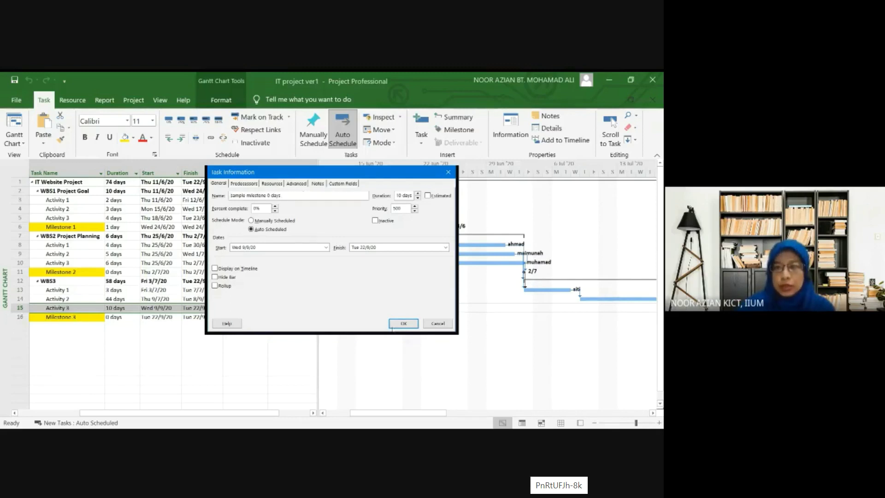
pyautogui.click(401, 325)
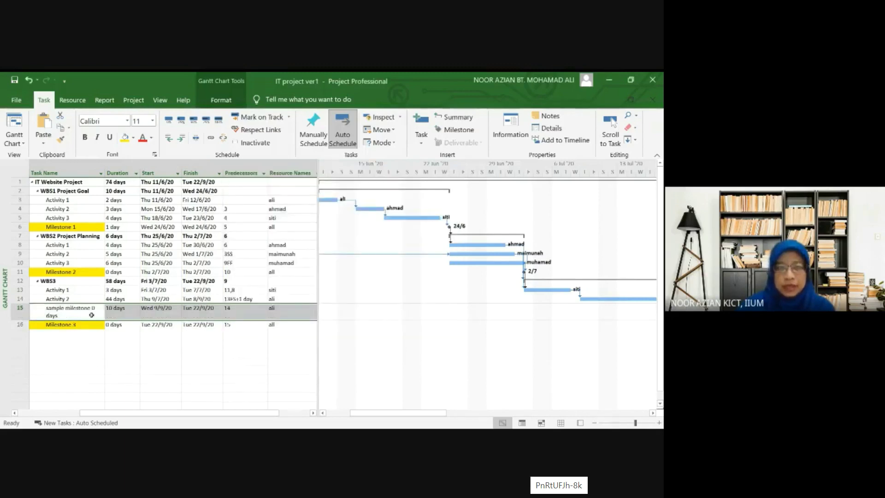
# - Set the duration of the sample milestone task to 0 days and check its end on the Gantt chart
pyautogui.click(128, 313)
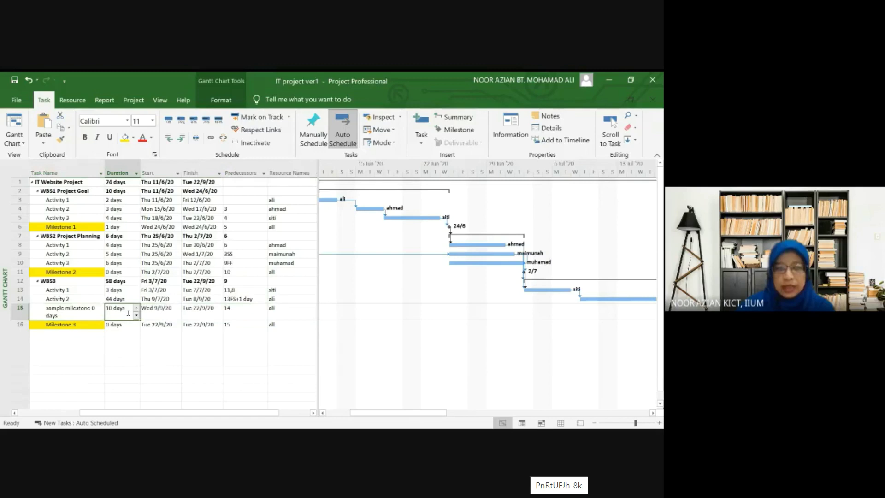
pyautogui.write('0')
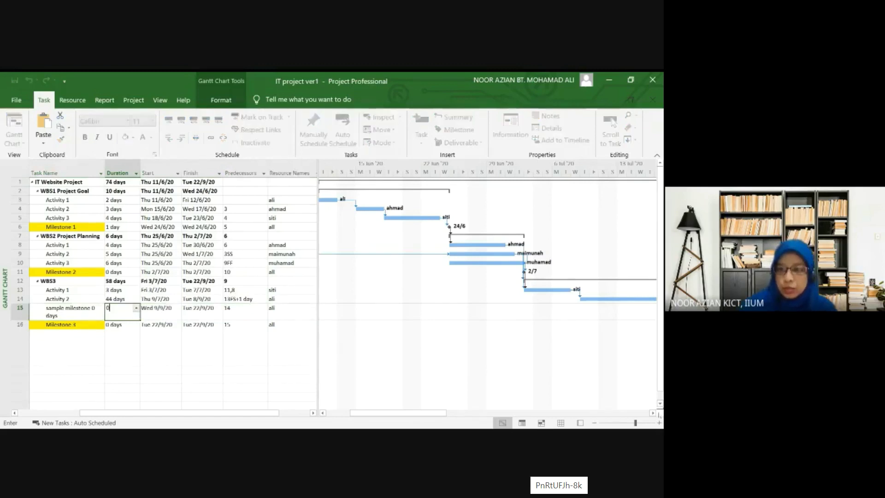
pyautogui.click(652, 413)
pyautogui.moveTo(652, 413); pyautogui.dragTo(652, 413)
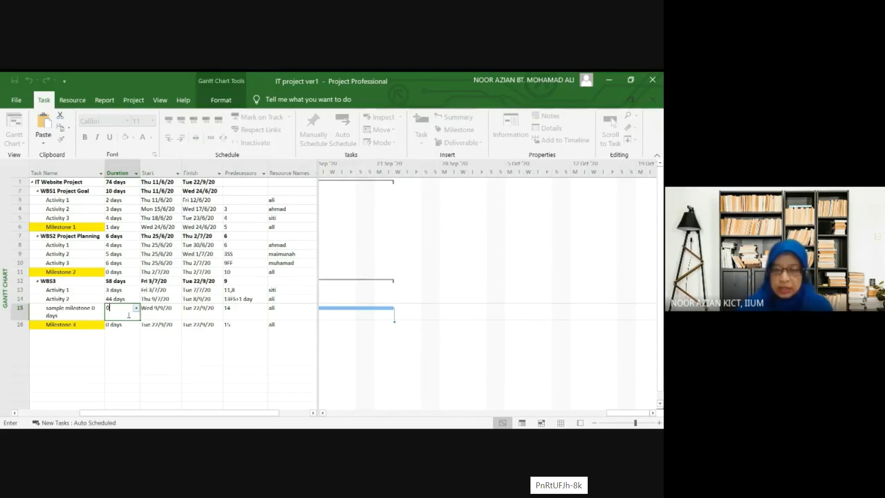
pyautogui.press('Return')
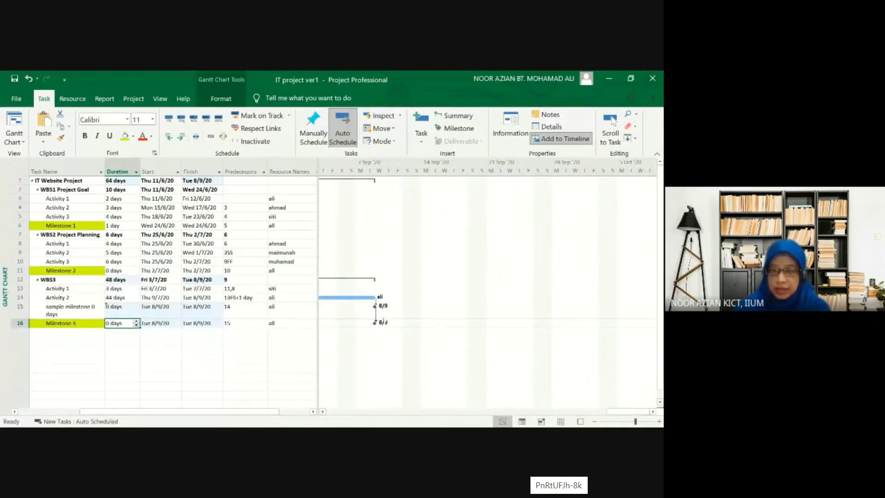
# - Rename Milestone 2 as "Milestone 2 - Planning completed" in its task information
pyautogui.click(90, 227)
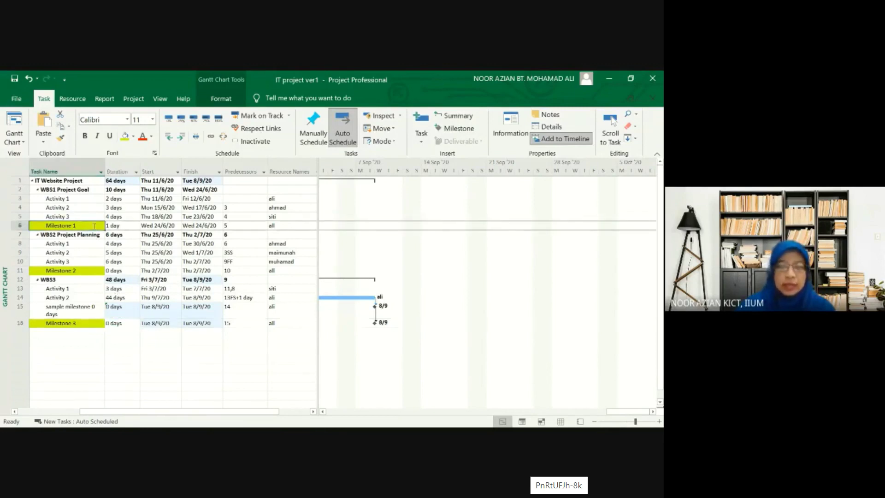
pyautogui.click(87, 272)
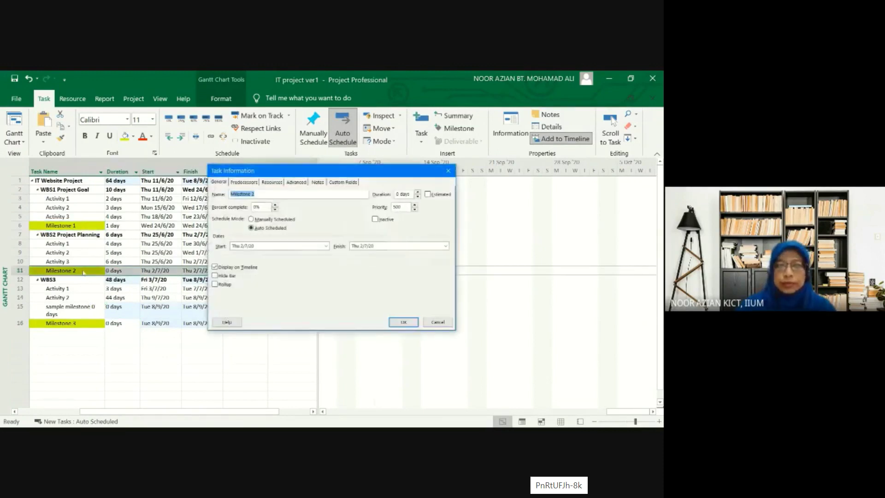
pyautogui.click(267, 197)
pyautogui.write('- ')
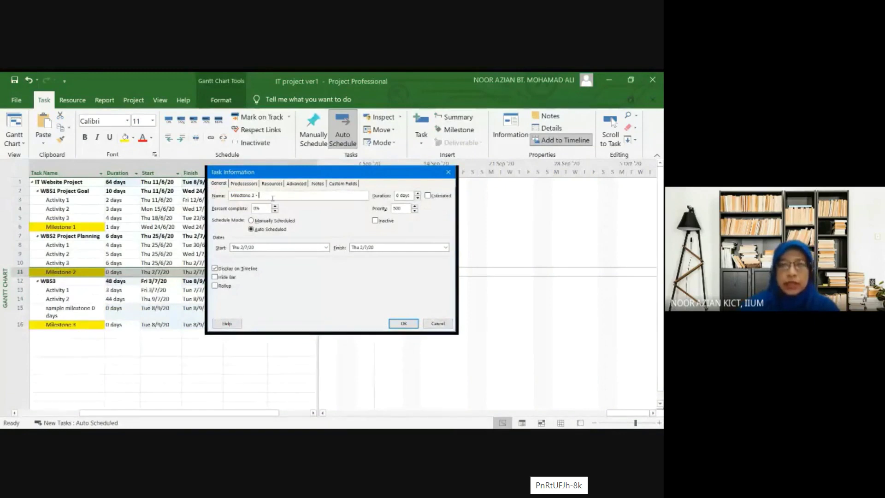
pyautogui.write('Planning com')
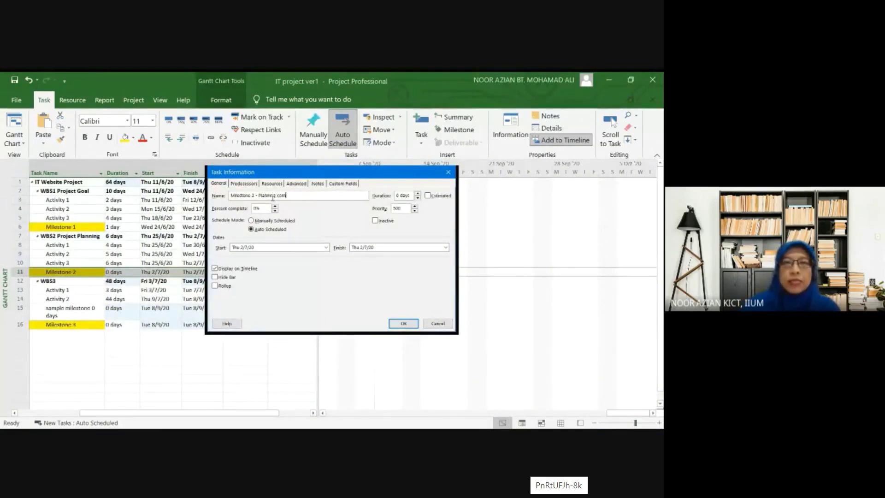
pyautogui.write('pleted')
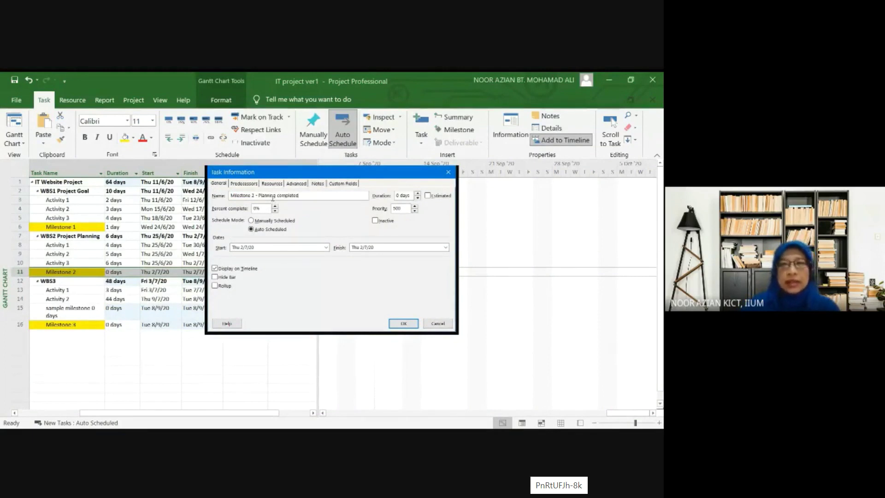
pyautogui.press('Return')
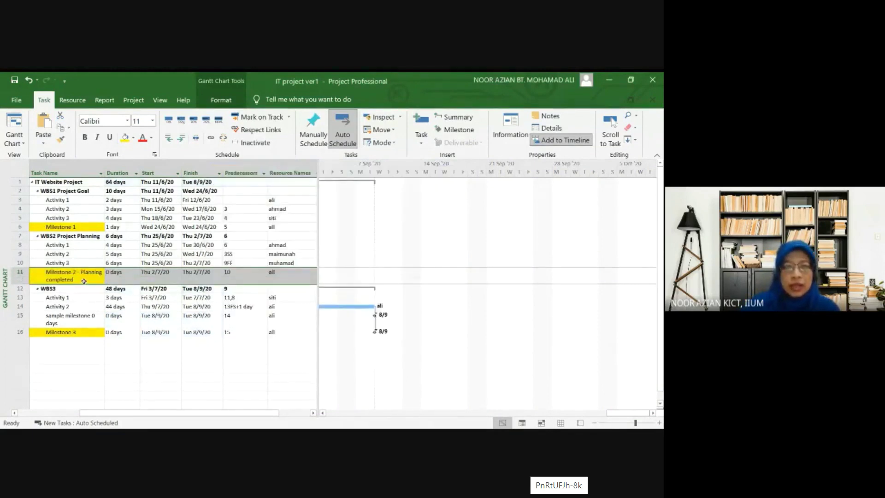
# - Zoom the Gantt timescale in one level and examine the Milestone 1 and Milestone 2 markers
pyautogui.click(323, 414)
pyautogui.moveTo(323, 414); pyautogui.dragTo(323, 414)
pyautogui.click(323, 414)
pyautogui.moveTo(652, 413); pyautogui.dragTo(652, 413)
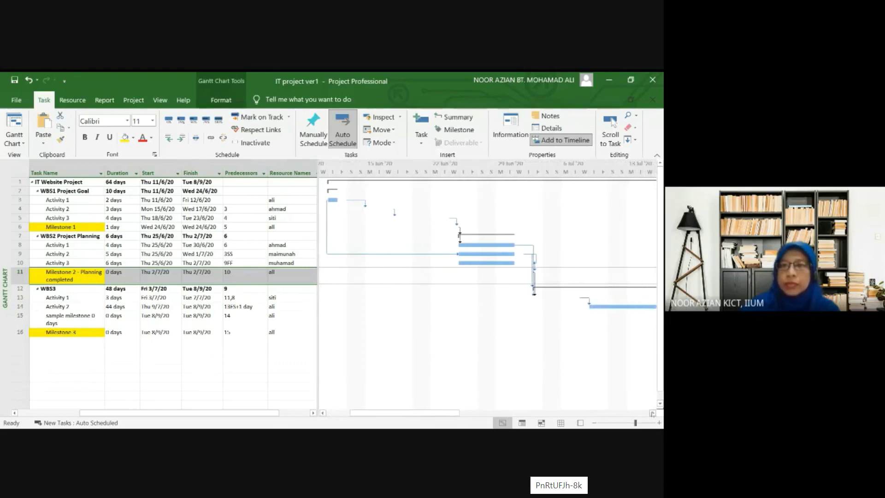
pyautogui.click(658, 422)
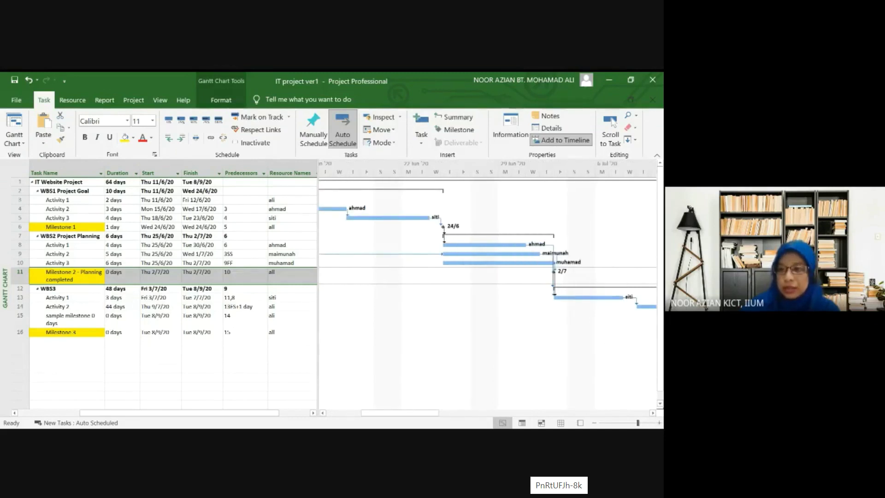
pyautogui.click(652, 412)
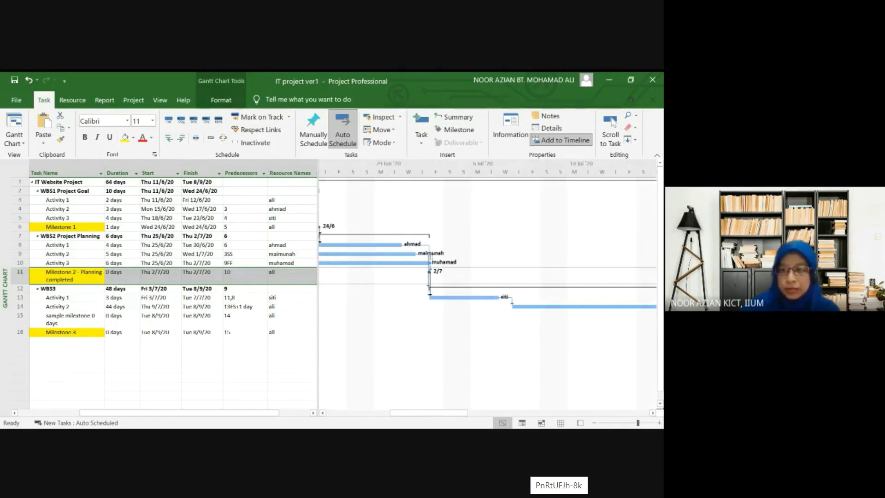
pyautogui.click(324, 412)
# - Check the "Mark task as milestone" option in the advanced task information of Milestone 1
pyautogui.click(84, 227)
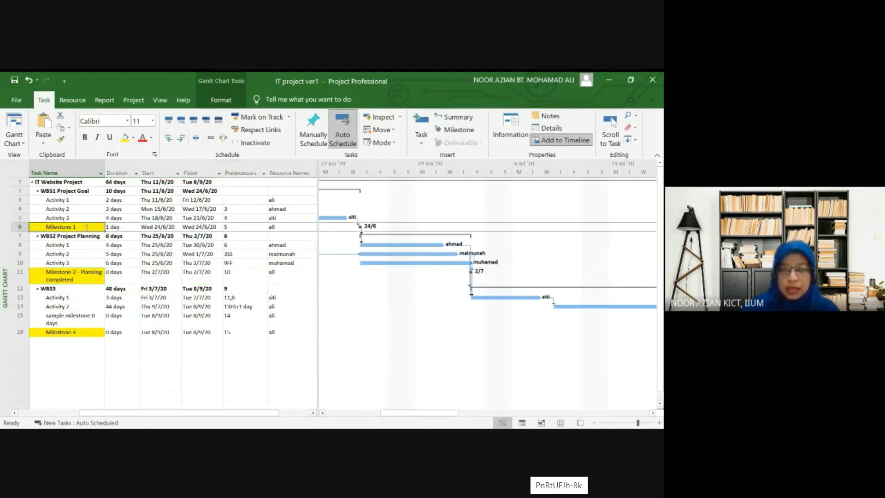
pyautogui.doubleClick(86, 228)
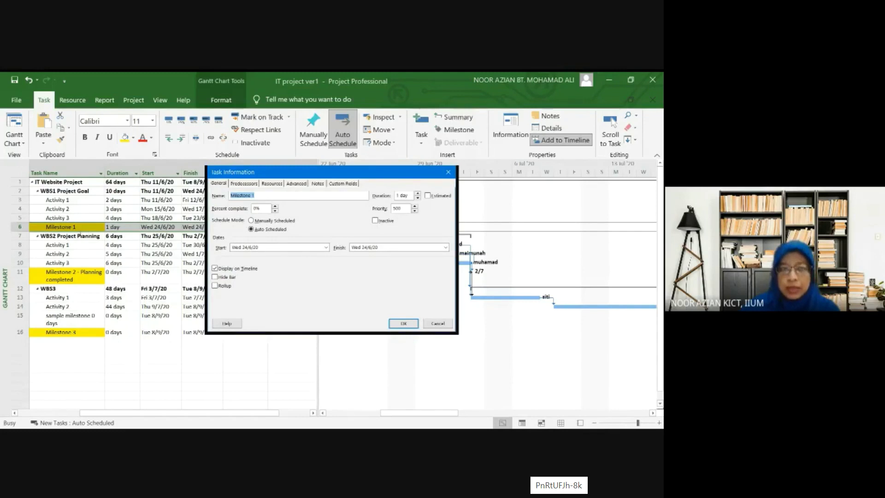
pyautogui.click(296, 183)
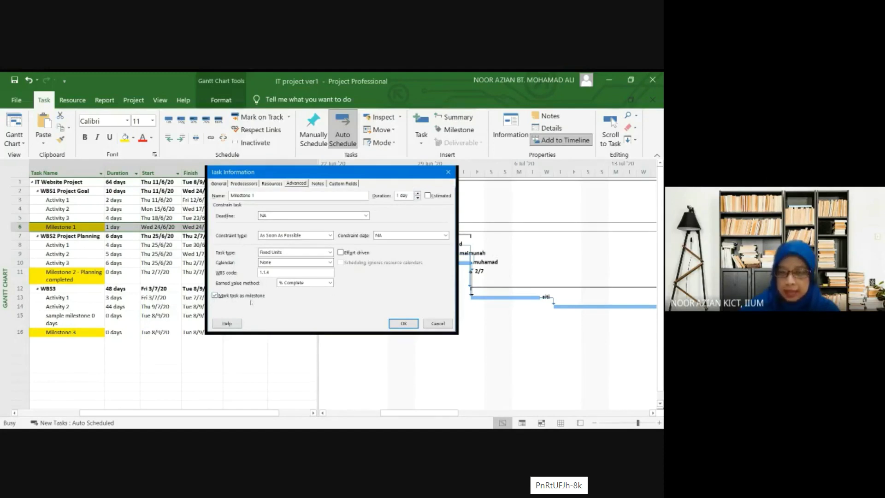
pyautogui.click(403, 323)
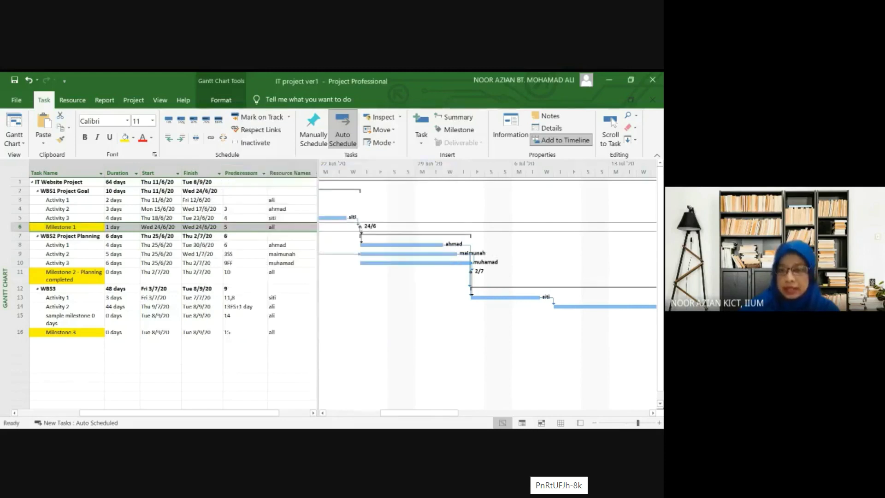
# - Set the duration of Milestone 2 to 1 day and examine its bar on the Gantt chart
pyautogui.click(95, 336)
pyautogui.click(121, 333)
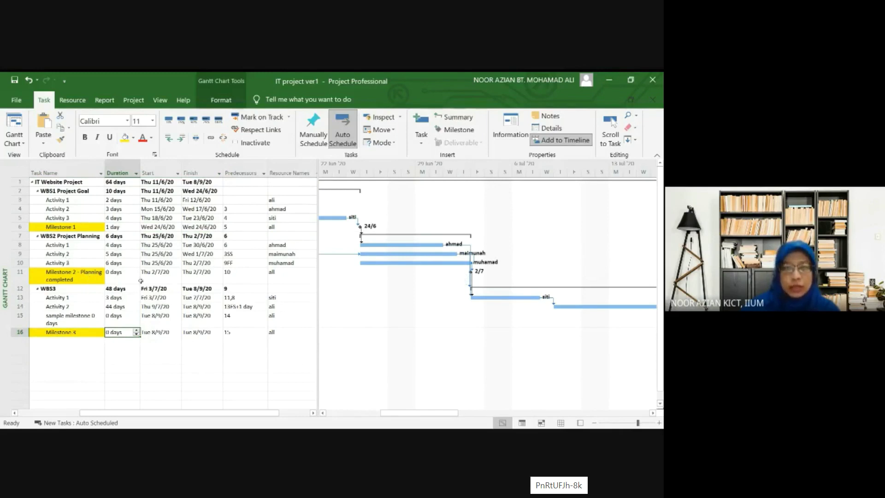
pyautogui.click(127, 277)
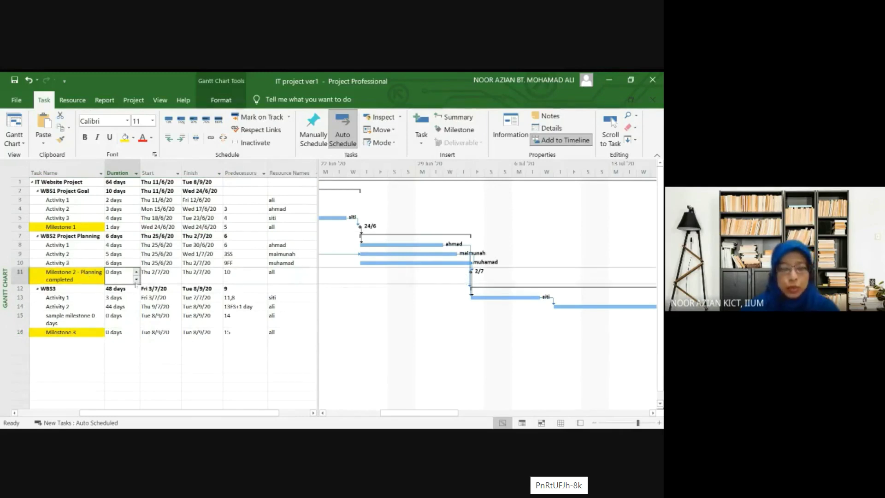
pyautogui.write('1')
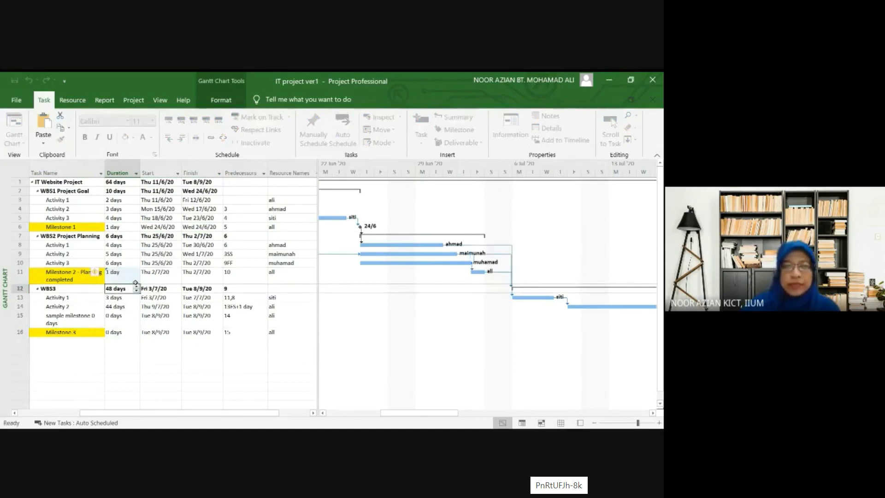
pyautogui.press('Return')
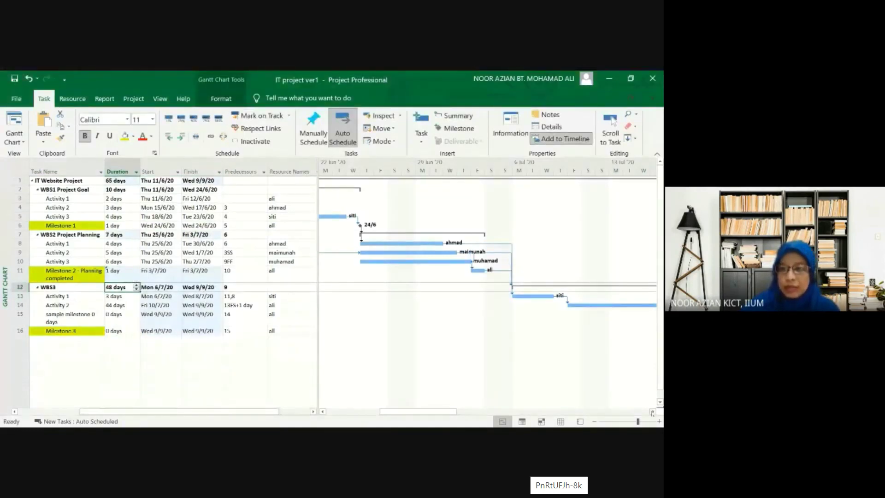
pyautogui.click(653, 411)
pyautogui.click(652, 411)
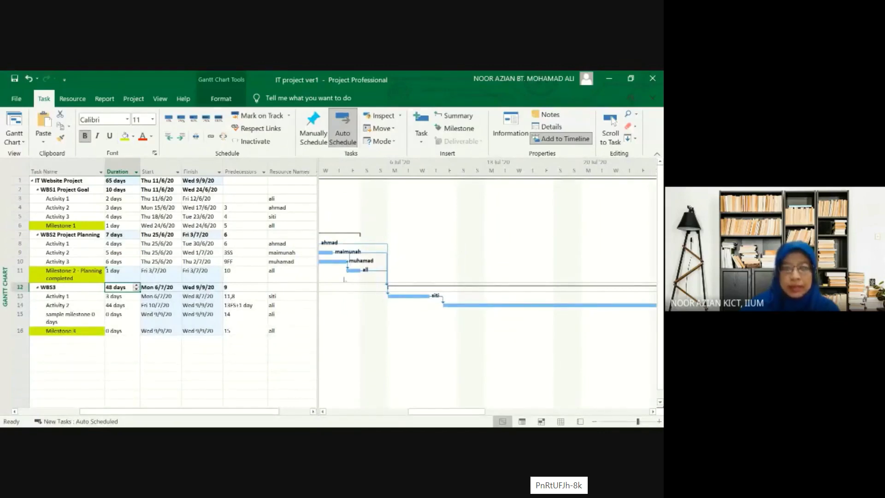
# - Mark the Milestone 2 task as a milestone in its advanced task information and check its marker on the Gantt chart
pyautogui.click(69, 277)
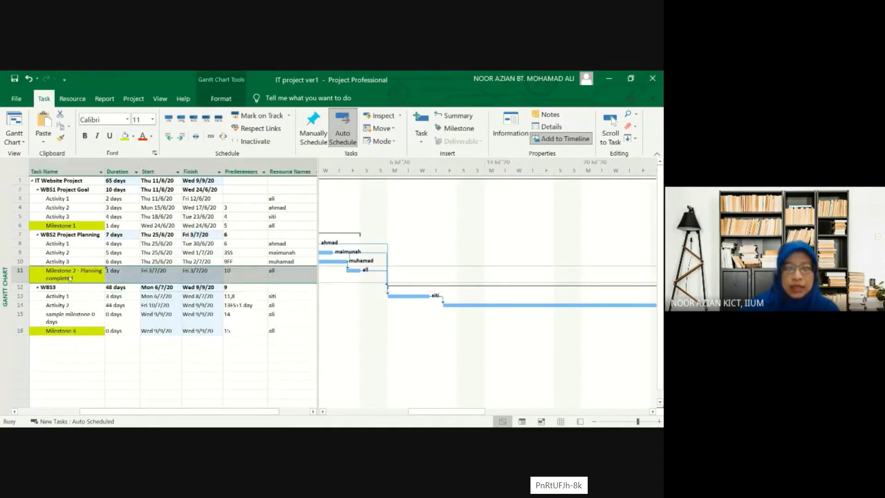
pyautogui.doubleClick(71, 278)
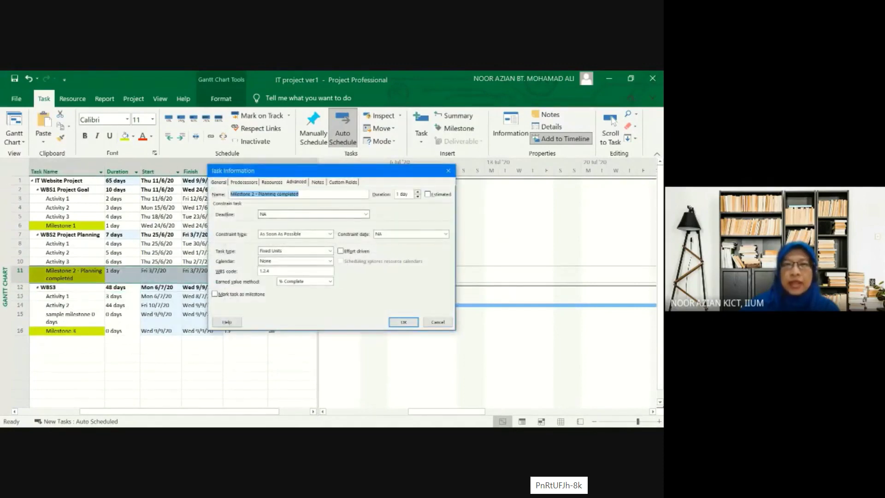
pyautogui.click(296, 182)
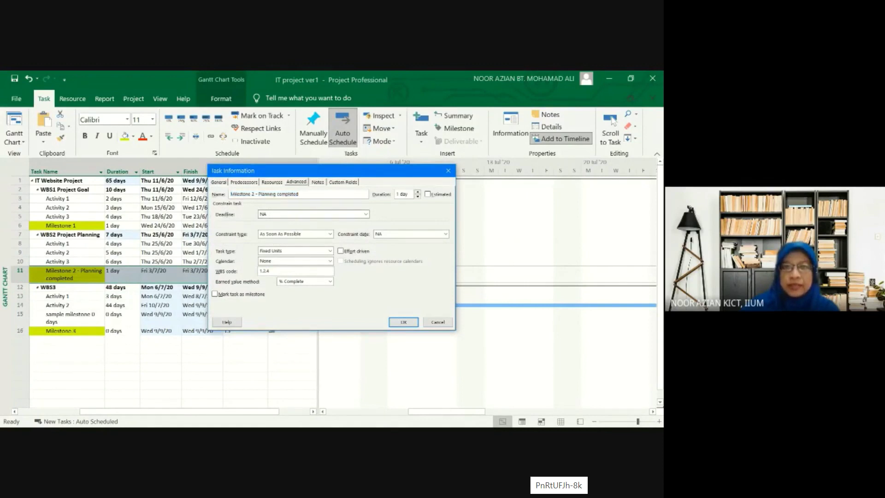
pyautogui.click(215, 294)
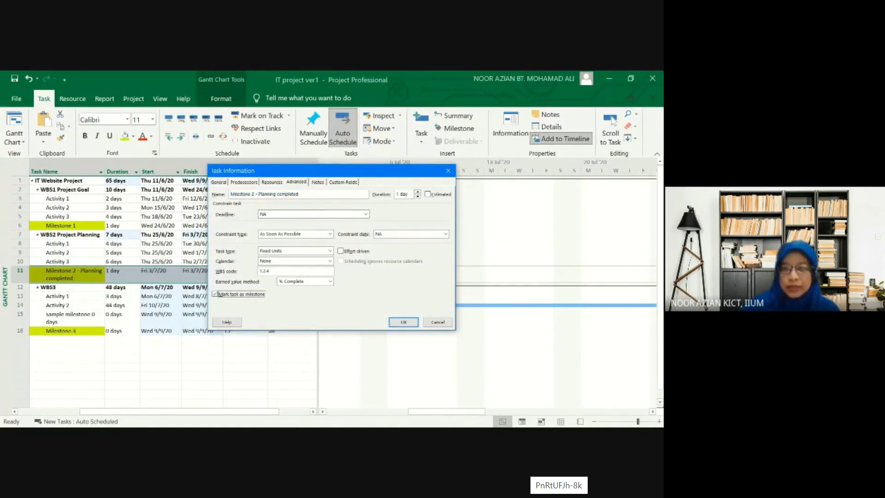
pyautogui.click(404, 322)
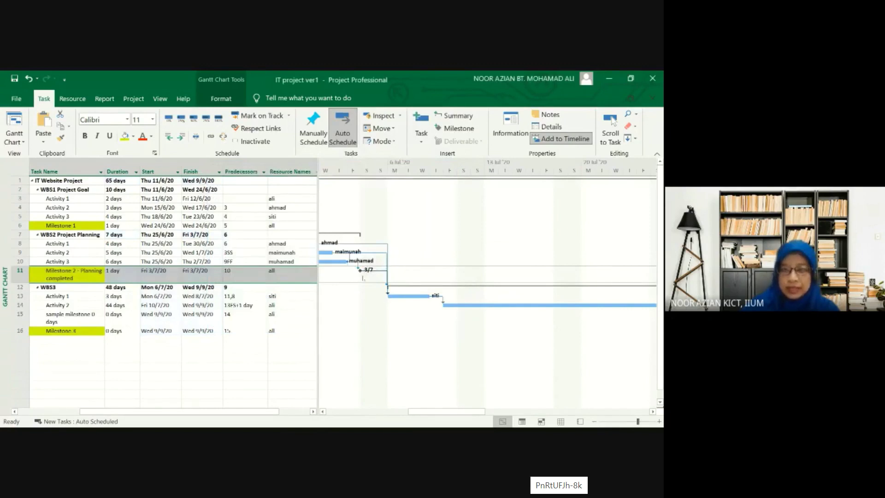
pyautogui.click(323, 411)
pyautogui.click(323, 411)
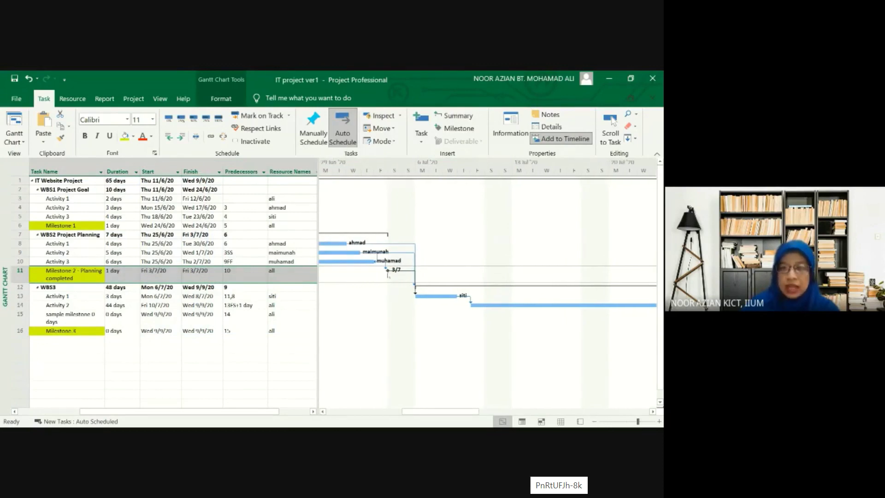
# - Compare the duration values of Milestone 3 and Milestone 2
pyautogui.click(129, 332)
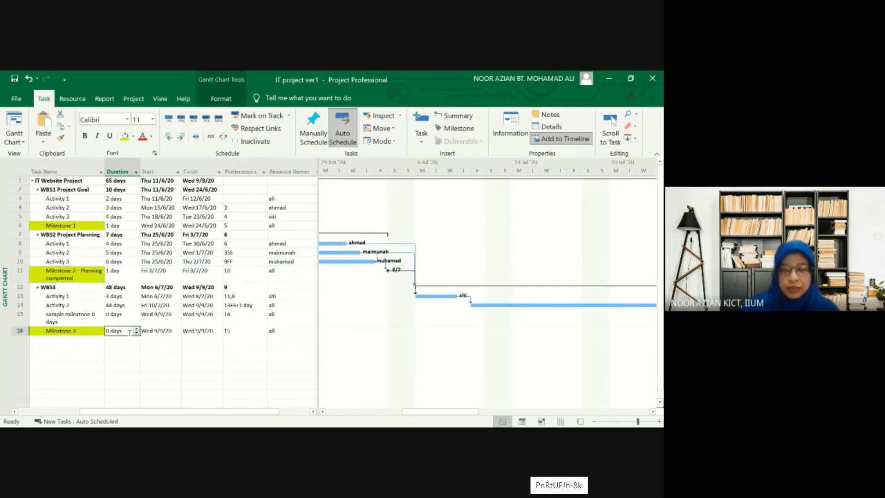
pyautogui.click(131, 279)
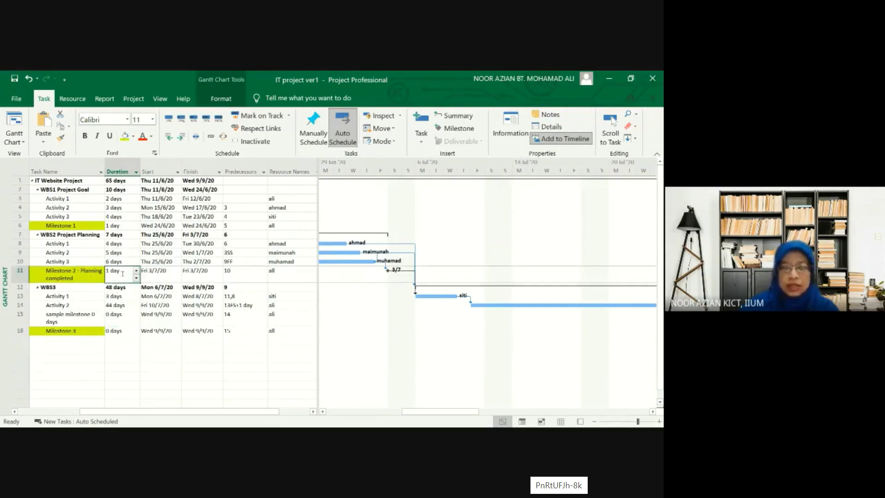